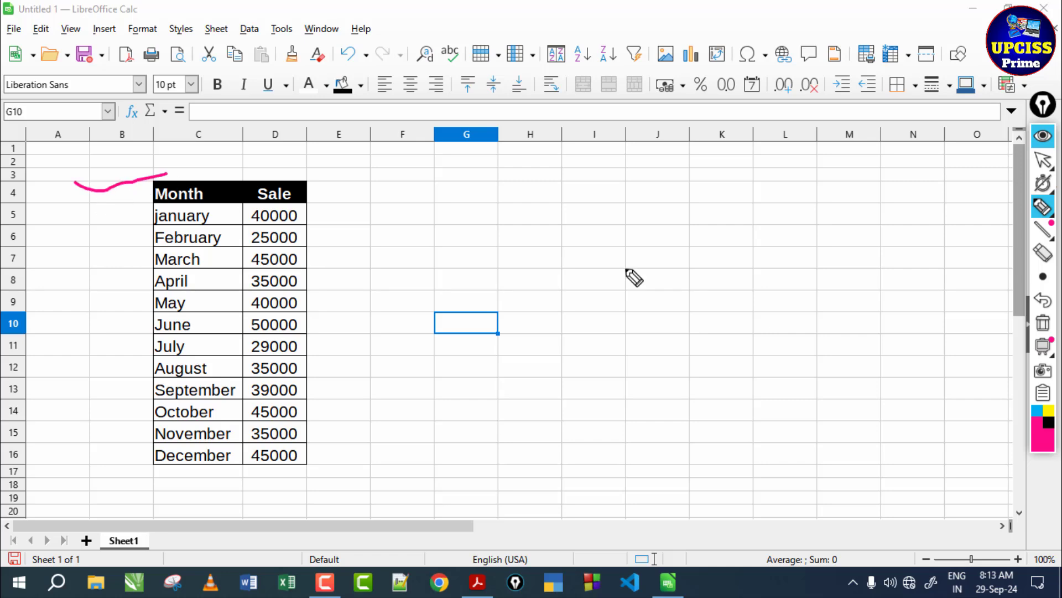
- Start inserting a chart based on the Month and Sale table in C4:D16
left_click(1043, 323)
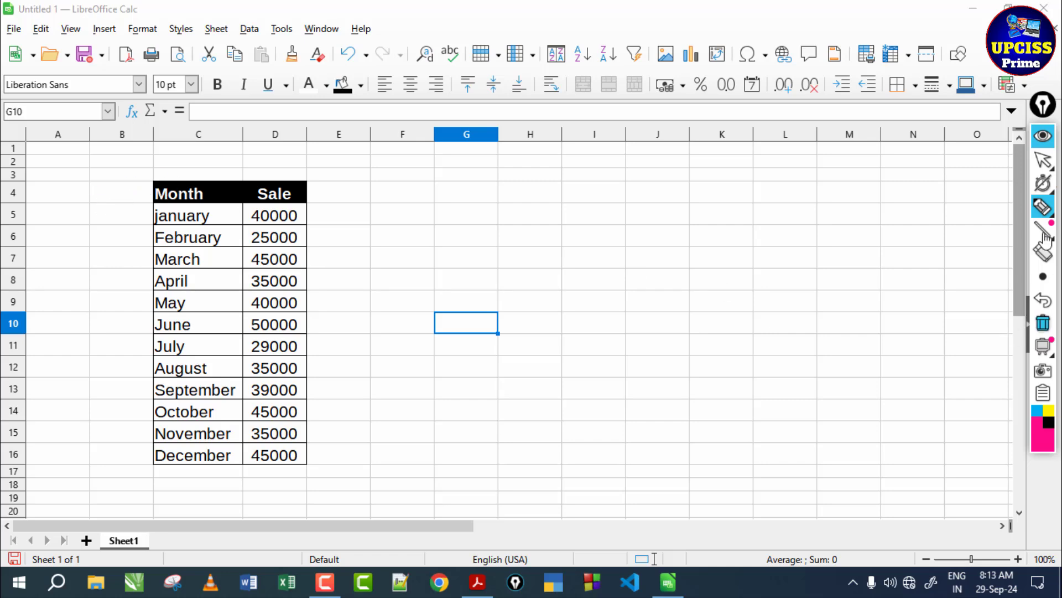
left_click(1043, 160)
left_click(519, 256)
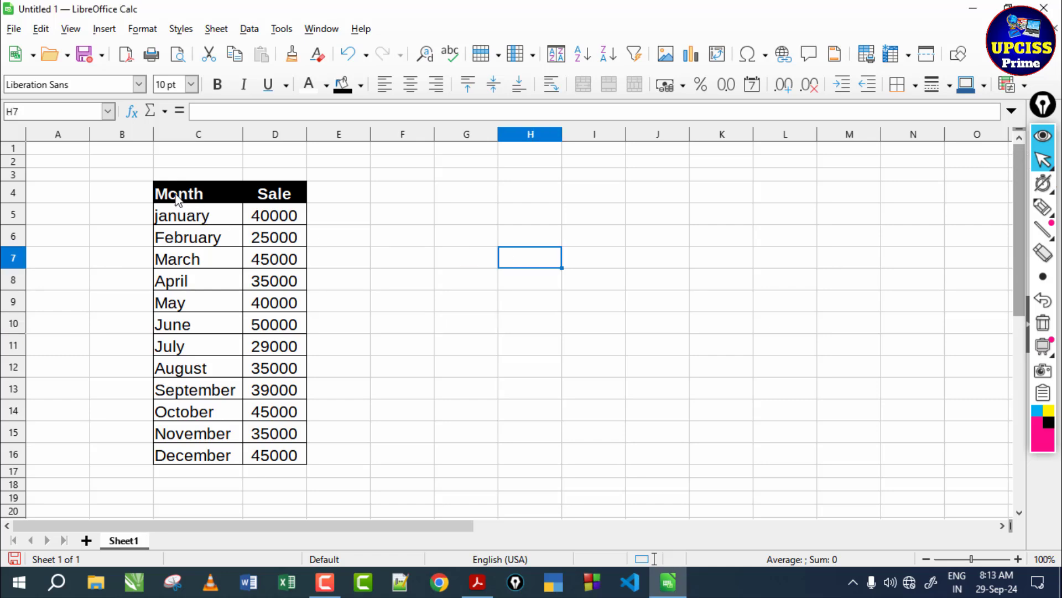
left_click_drag(177, 198, 260, 454)
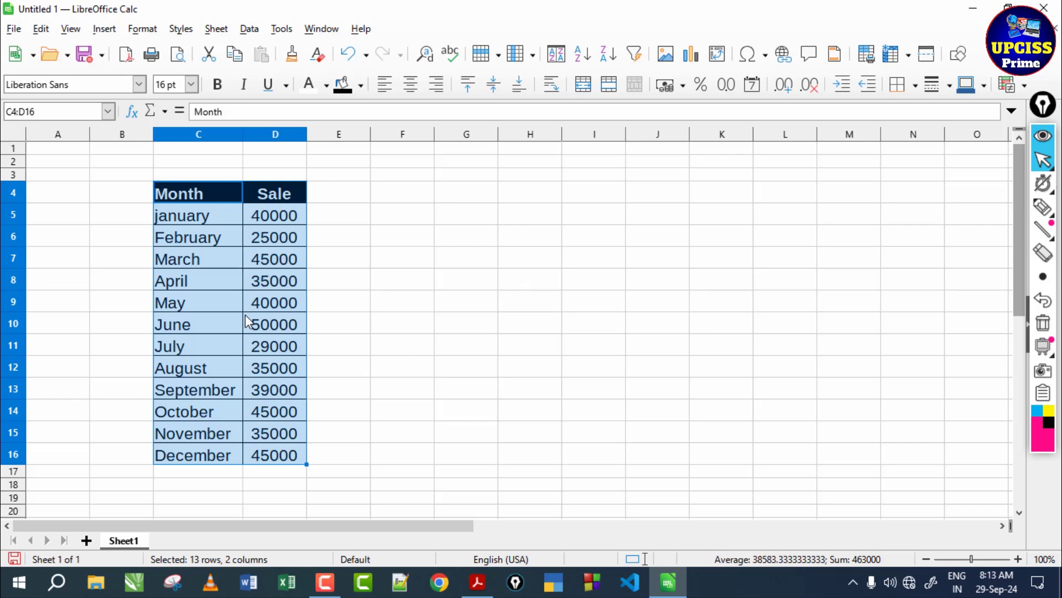
left_click(105, 29)
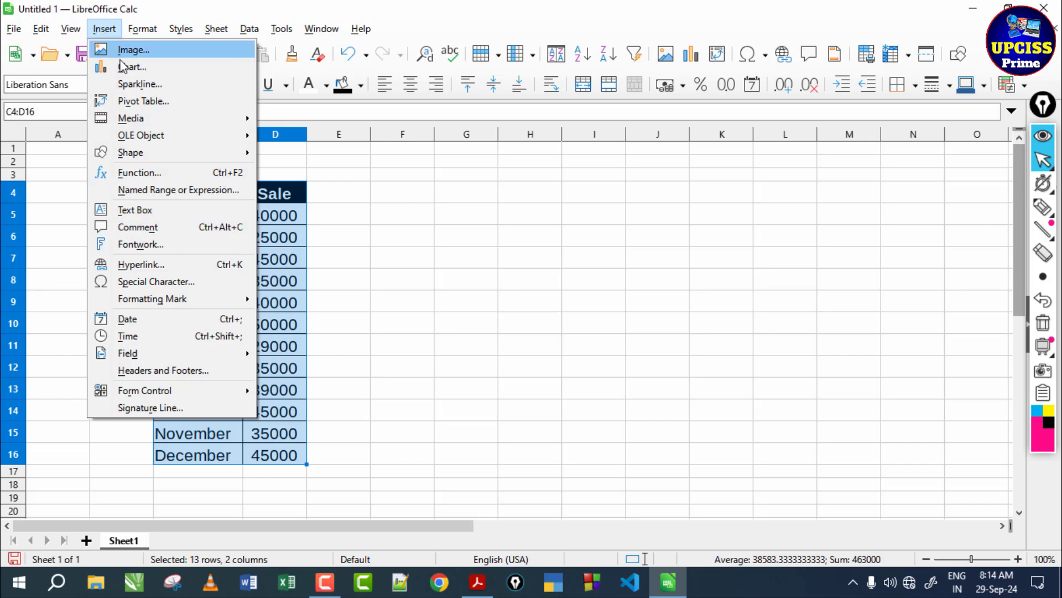
left_click(125, 68)
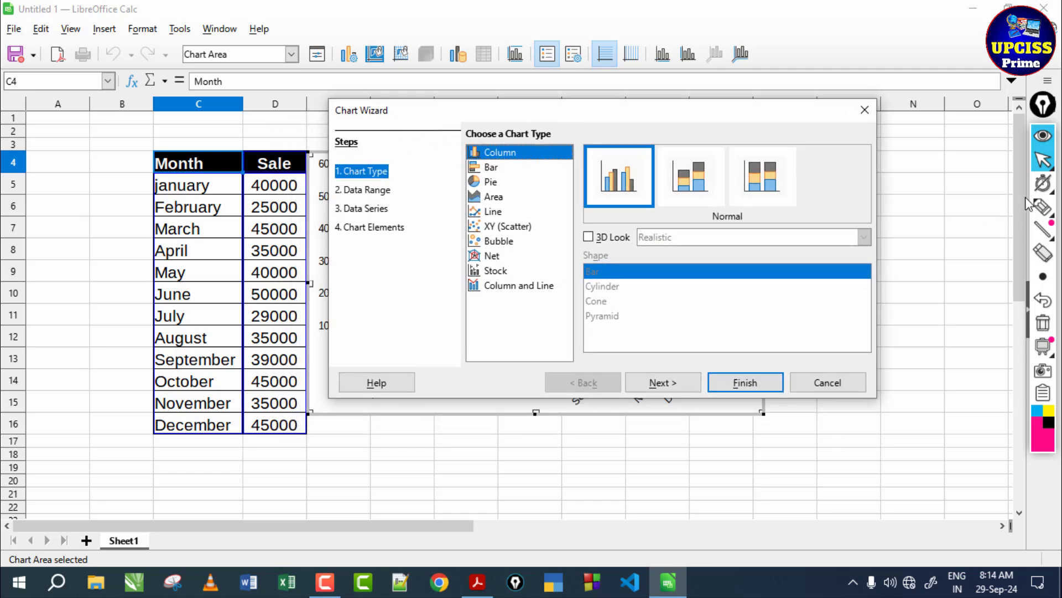
left_click(1041, 209)
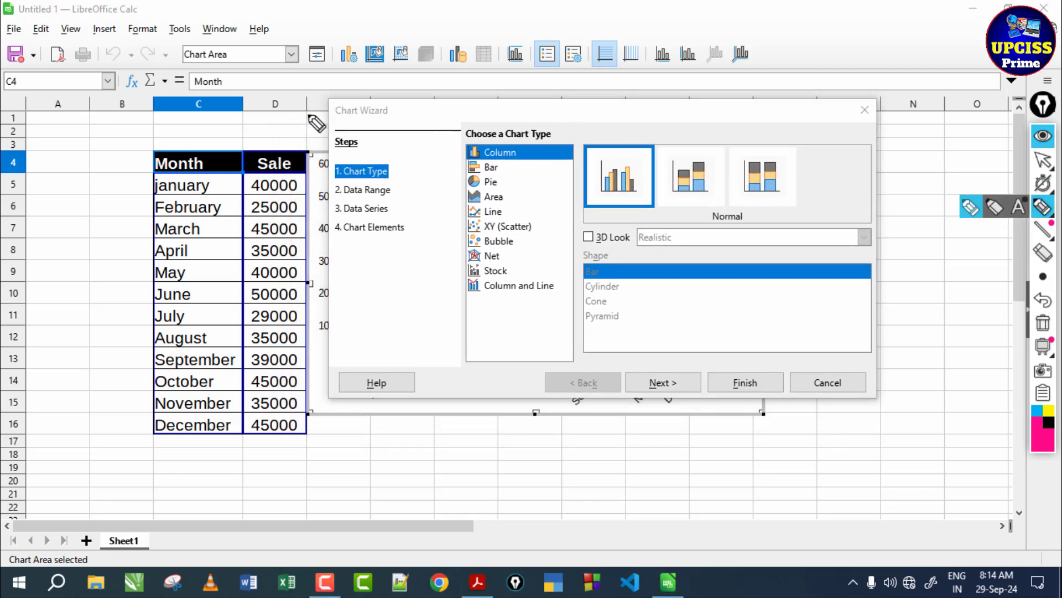
left_click_drag(309, 116, 474, 94)
left_click(1042, 323)
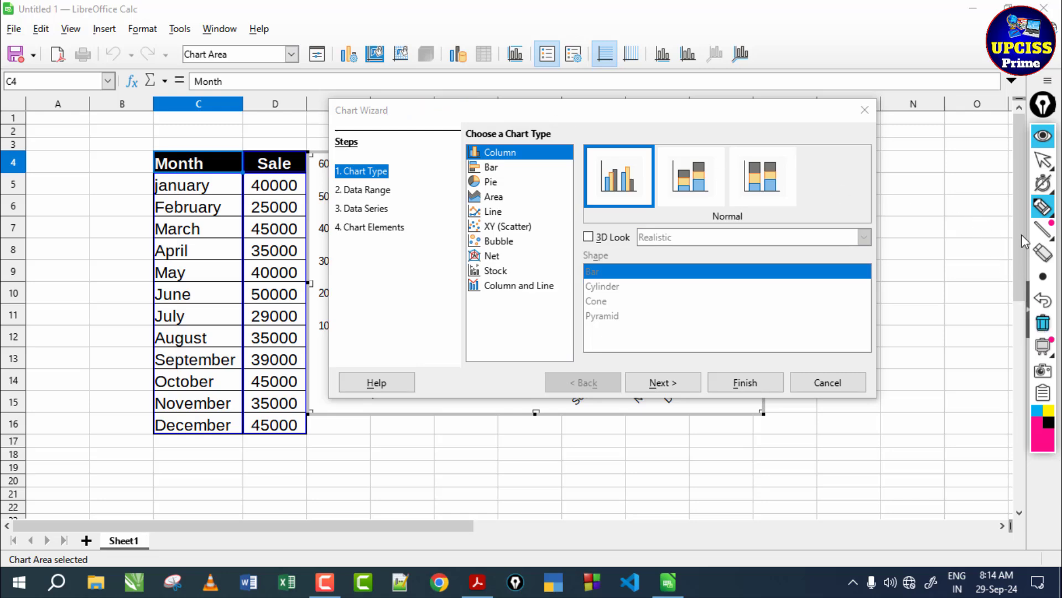
left_click(1043, 164)
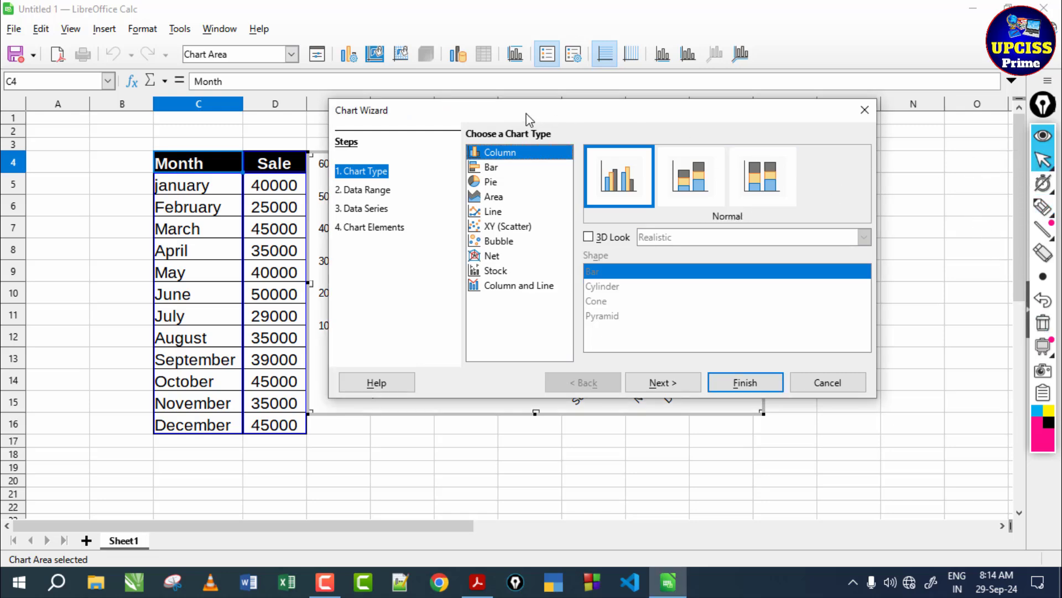
left_click(1043, 208)
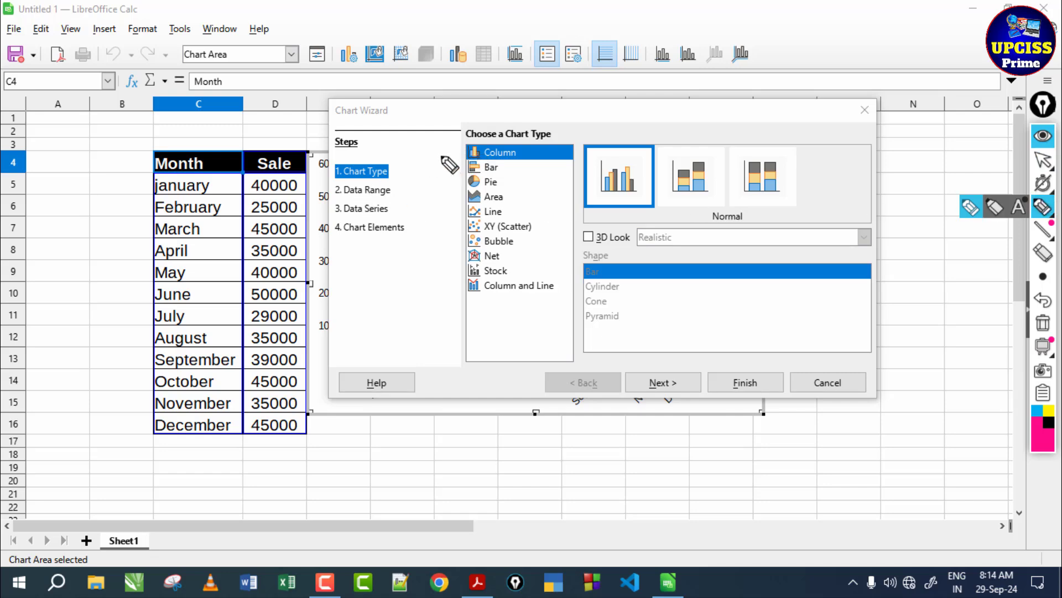
left_click_drag(434, 147, 466, 148)
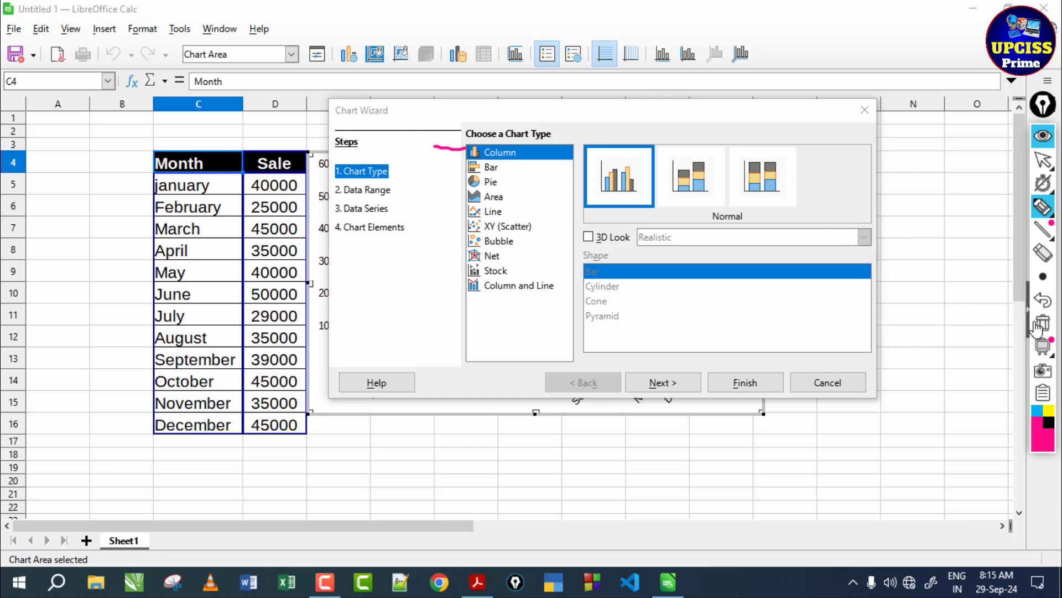
left_click(1043, 300)
left_click(1043, 160)
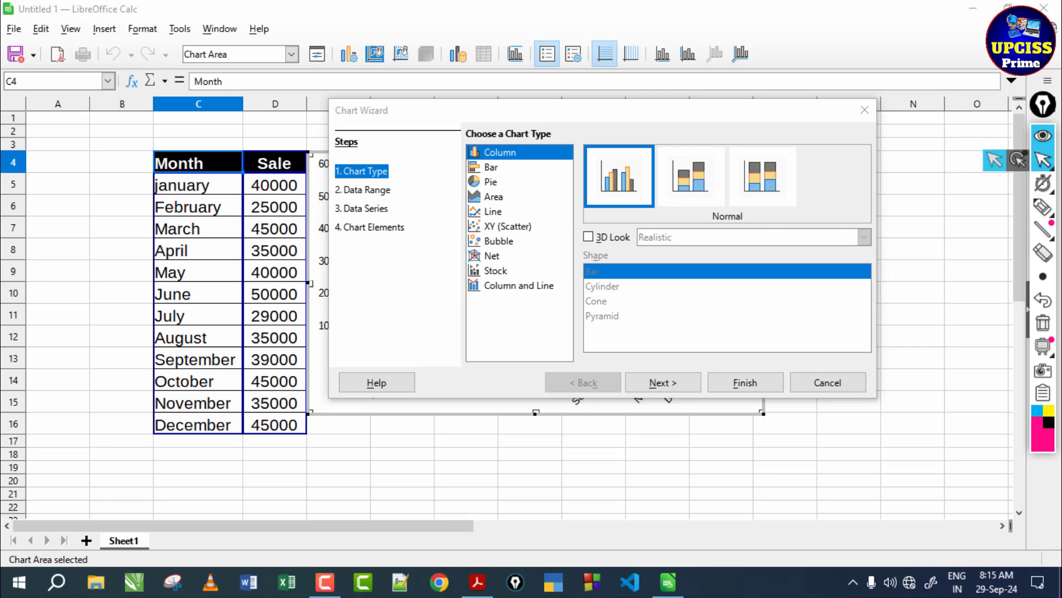
- Preview the Bar, Pie and Line chart types, and create the chart as a Normal Column chart
left_click(496, 170)
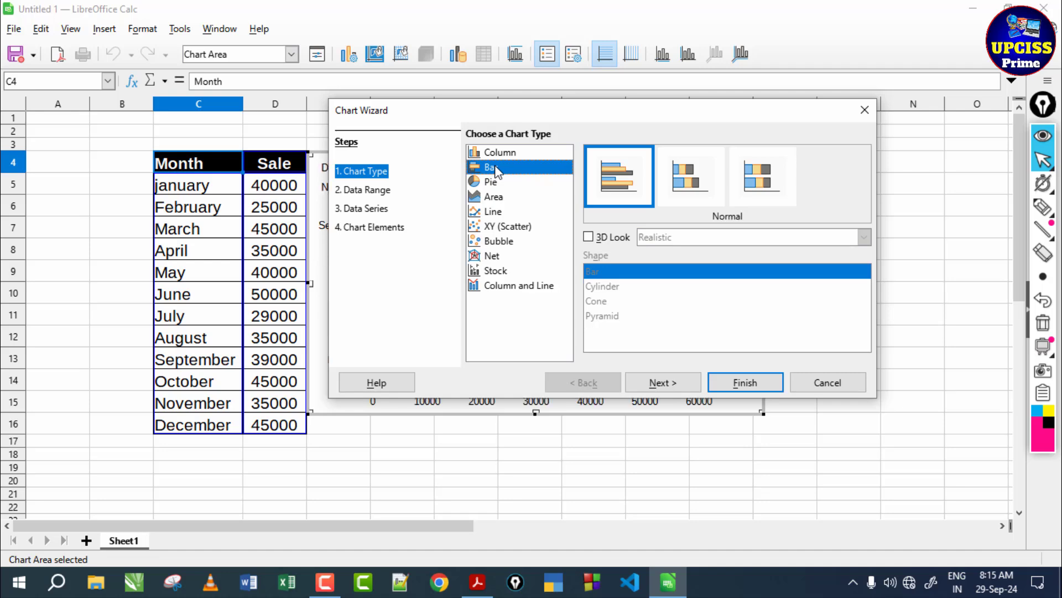
left_click(491, 183)
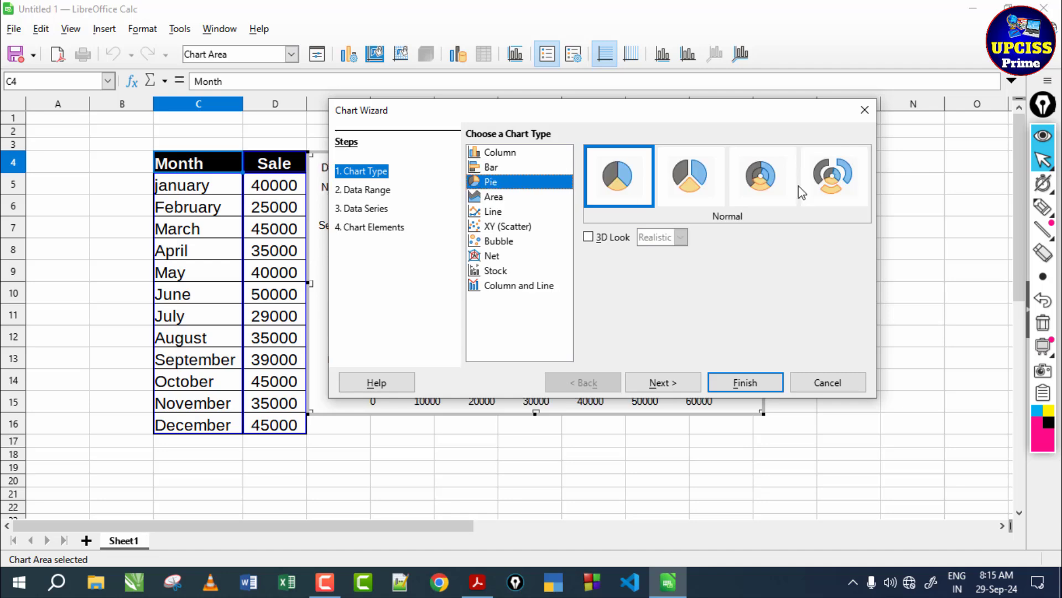
left_click(496, 213)
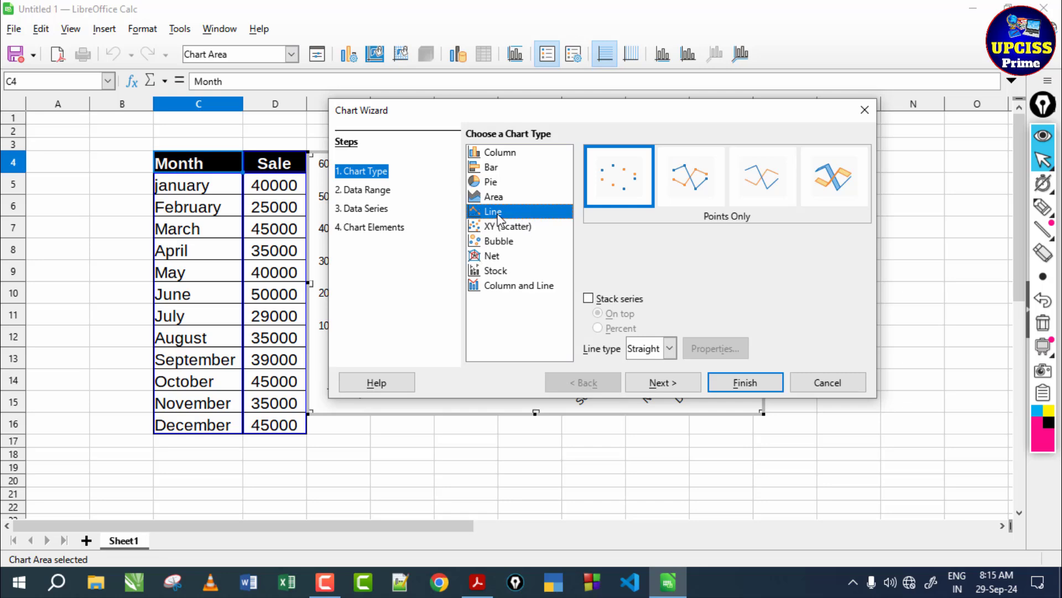
left_click(504, 157)
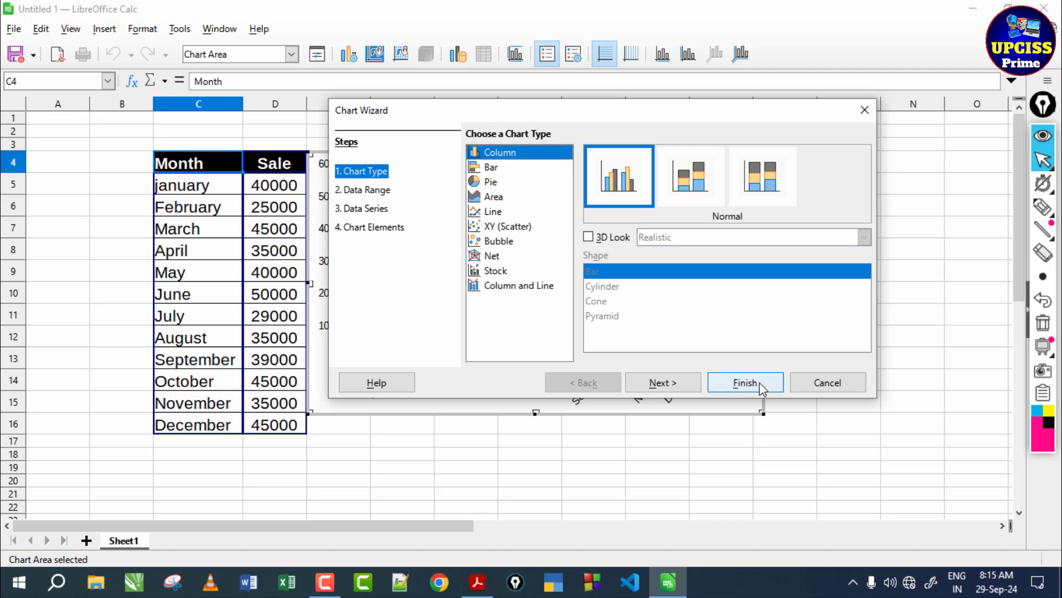
left_click(746, 383)
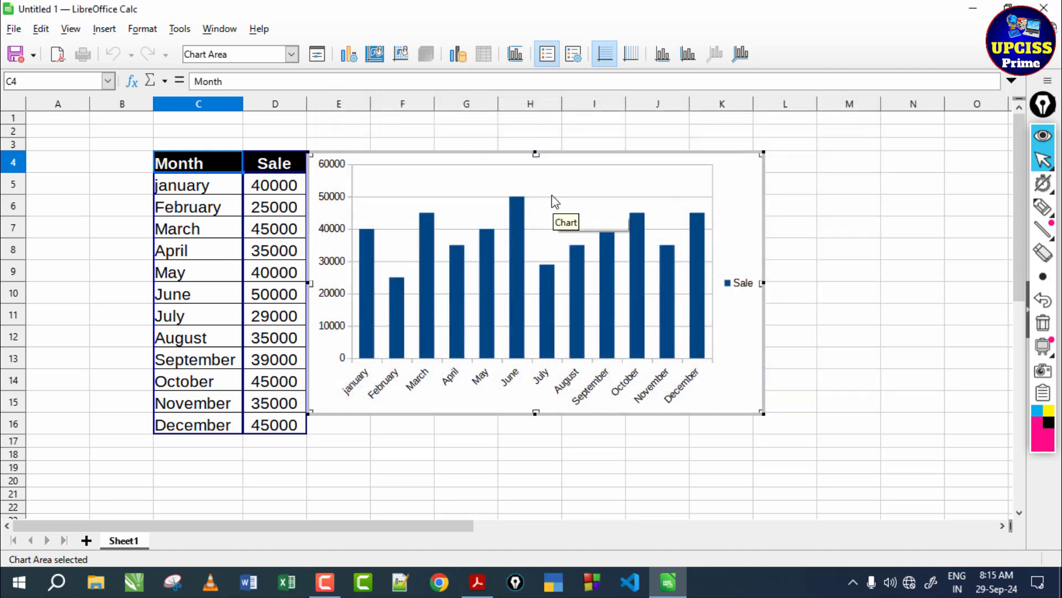
- Move the column chart clear of the table, enlarge it to extend to column M, and align its upper edge with row 4
left_click_drag(478, 153, 525, 149)
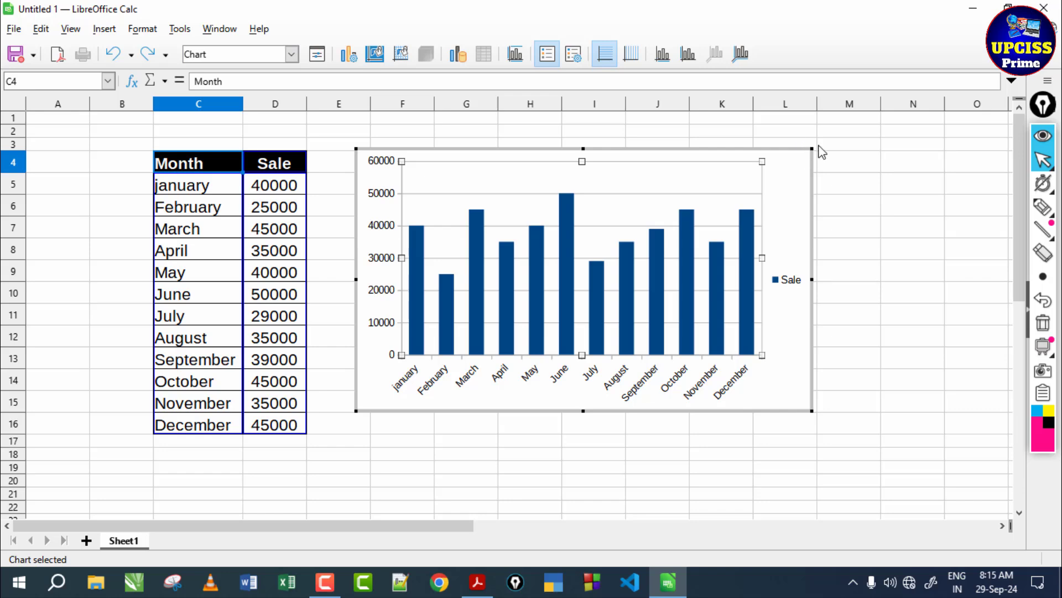
left_click_drag(812, 148, 859, 131)
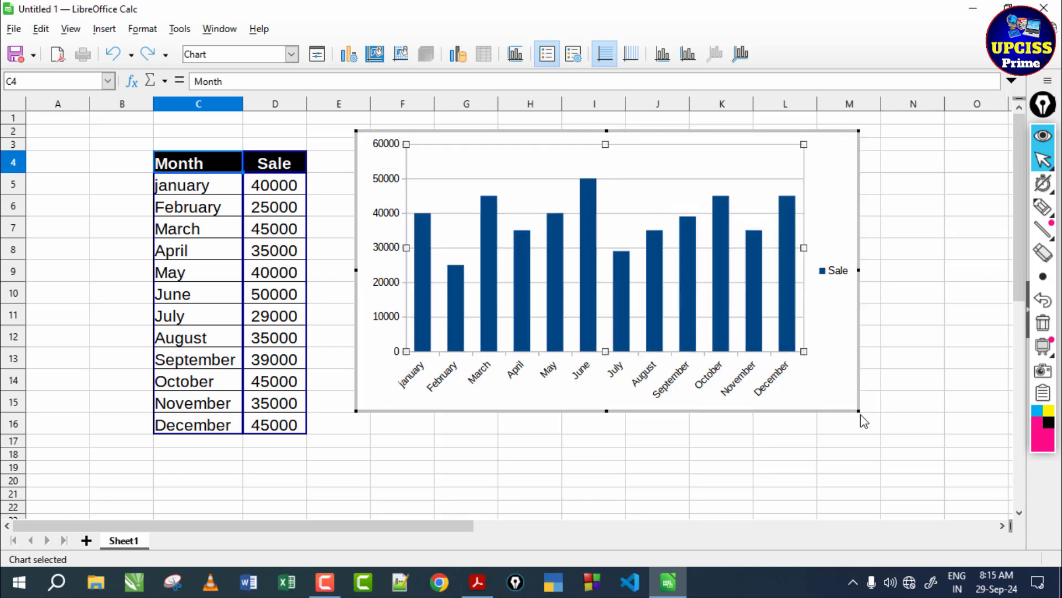
left_click_drag(856, 410, 892, 418)
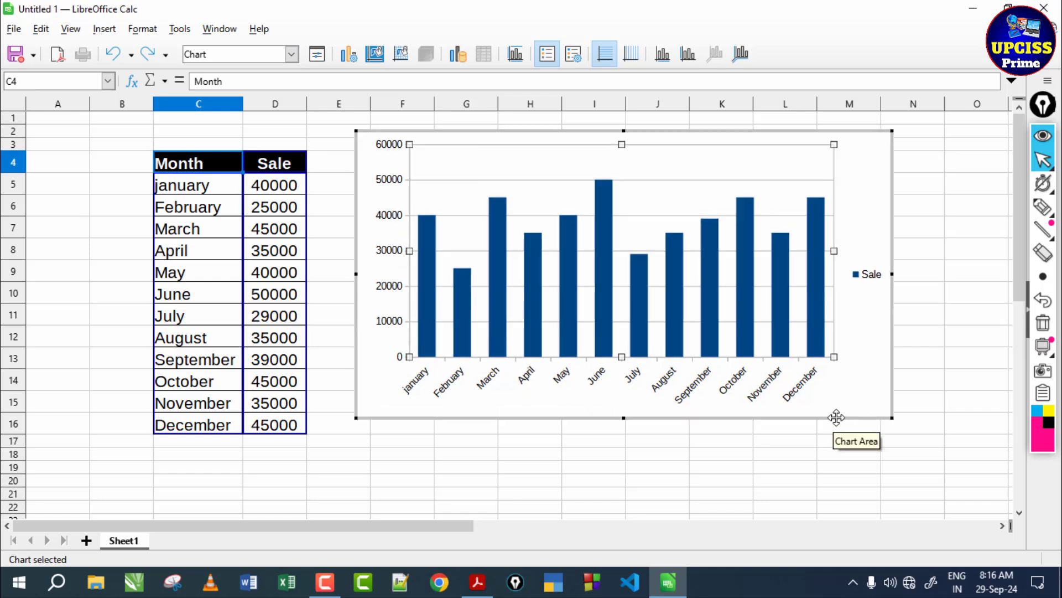
left_click_drag(835, 419, 835, 445)
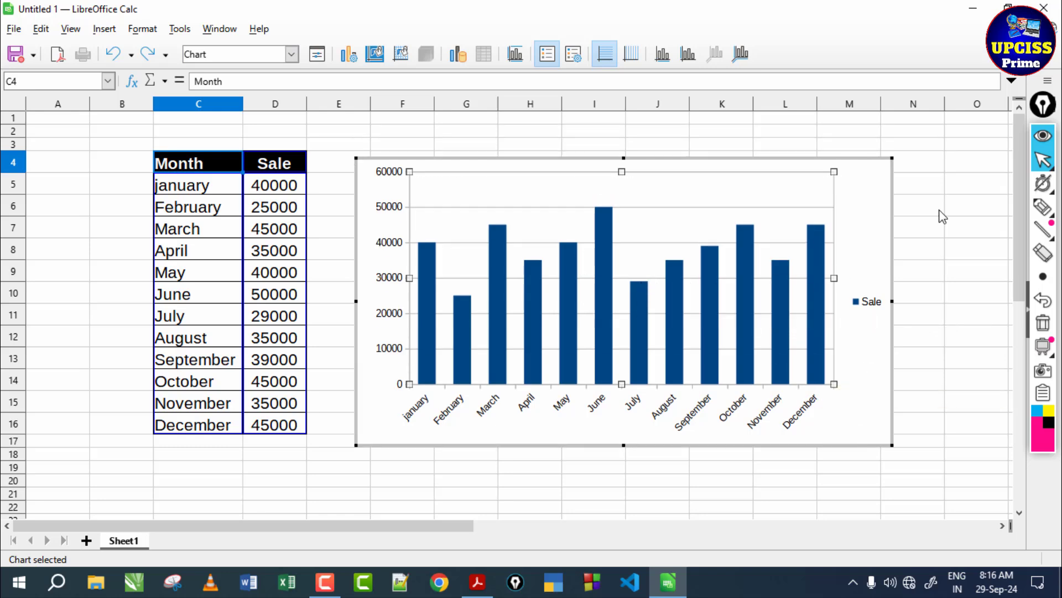
left_click(1042, 207)
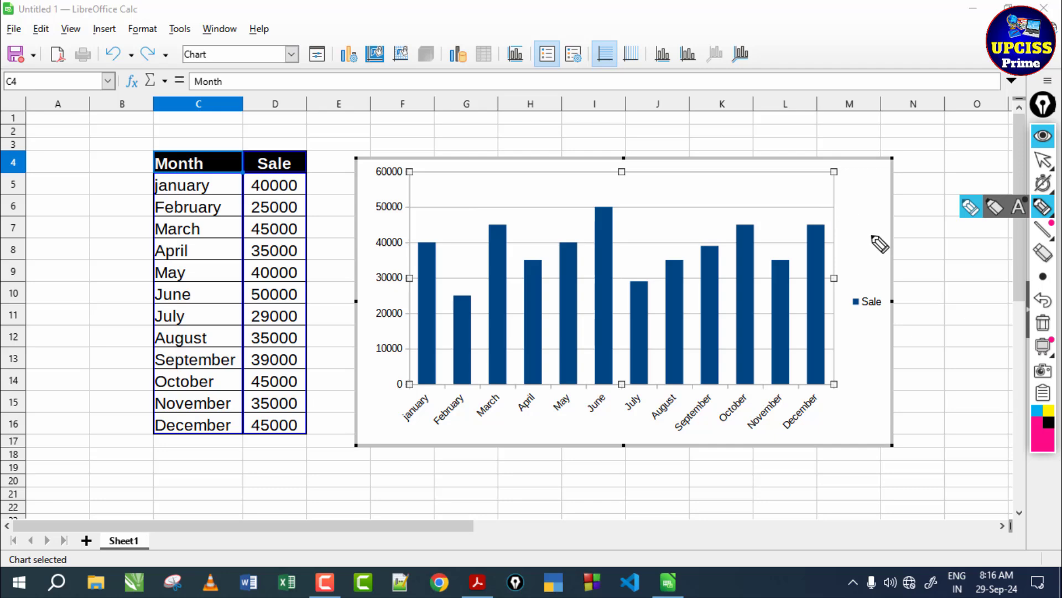
mouse_move(879, 282)
left_mouse_down()
mouse_move(852, 305)
mouse_move(880, 328)
mouse_move(882, 275)
left_mouse_up()
left_click_drag(266, 140, 318, 141)
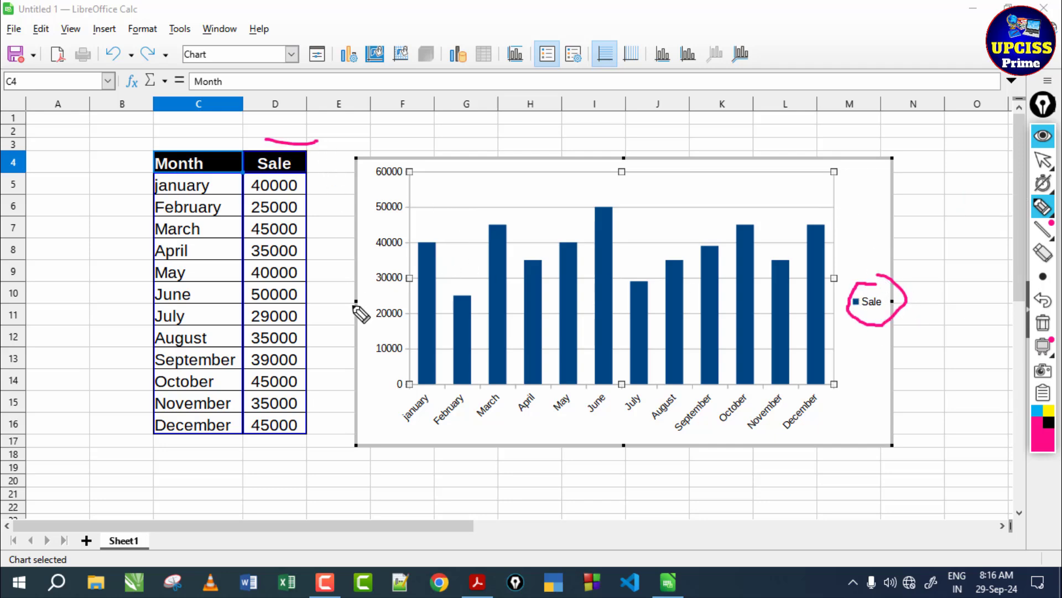
left_click_drag(430, 190, 421, 236)
left_click_drag(471, 211, 469, 278)
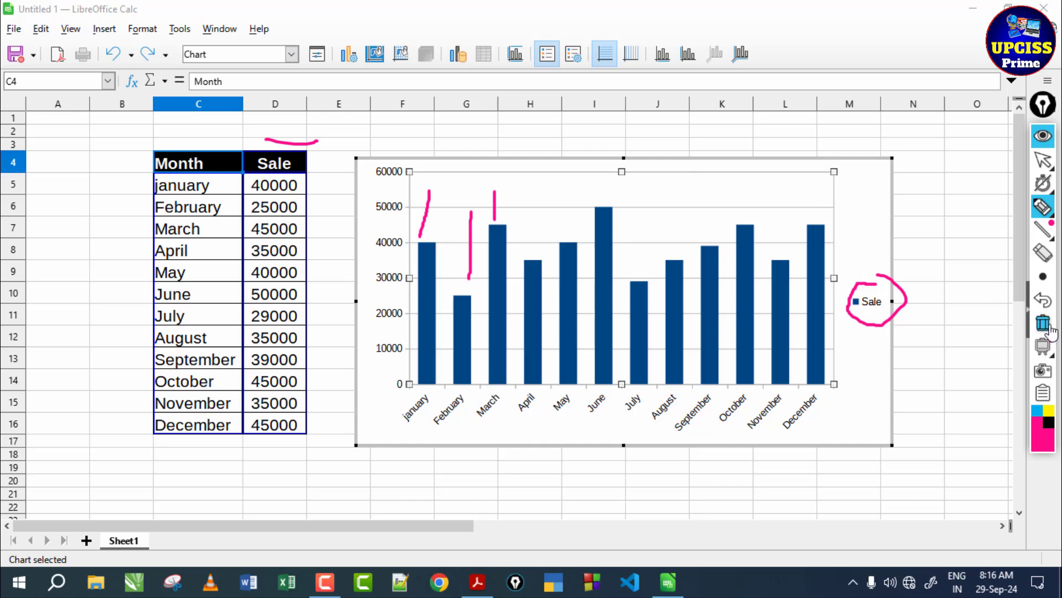
left_click(1047, 325)
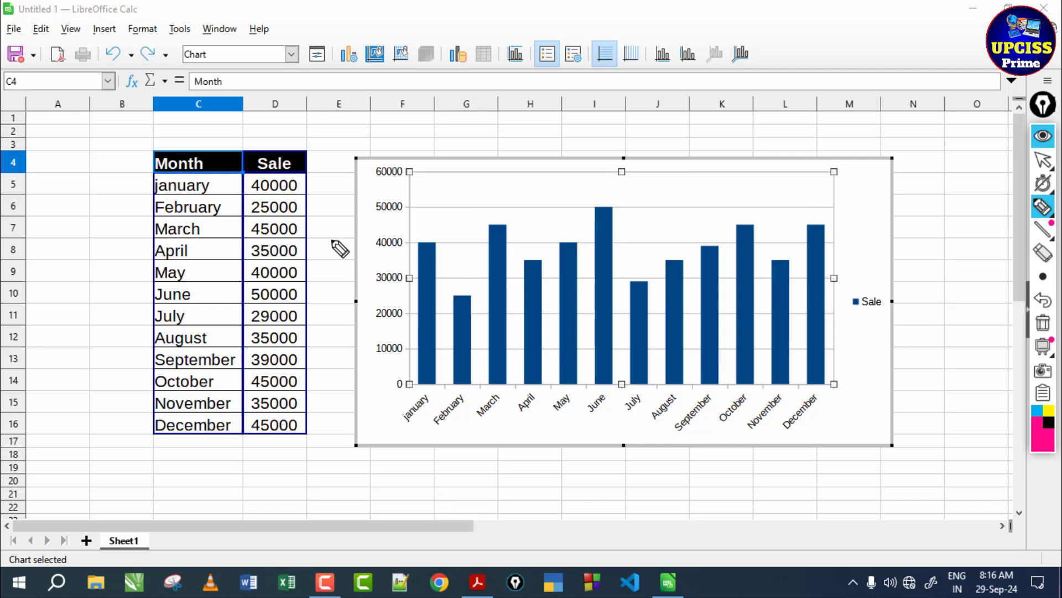
left_click_drag(332, 240, 376, 239)
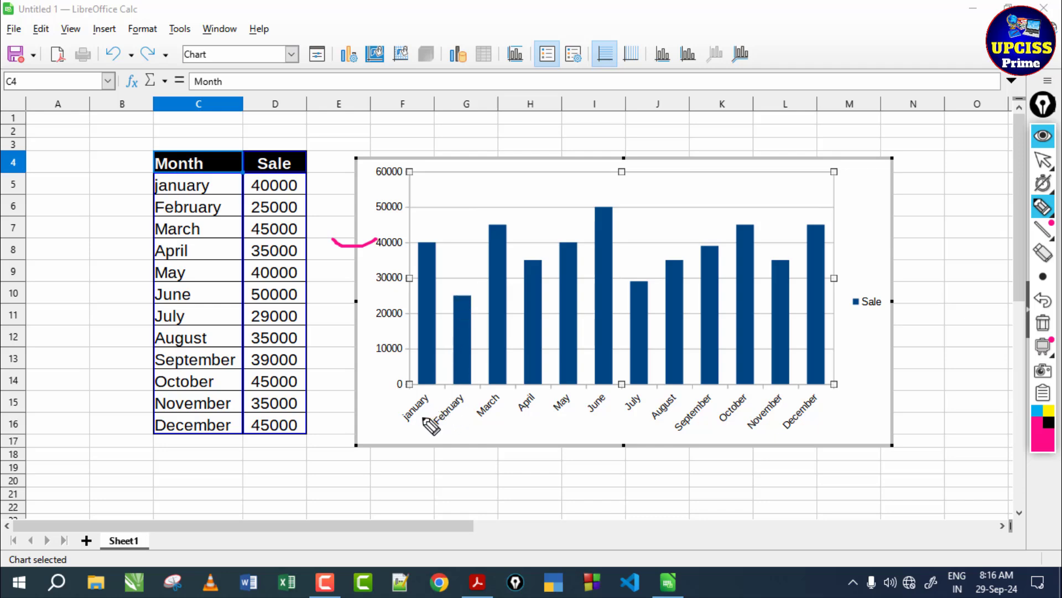
left_click_drag(341, 318, 386, 307)
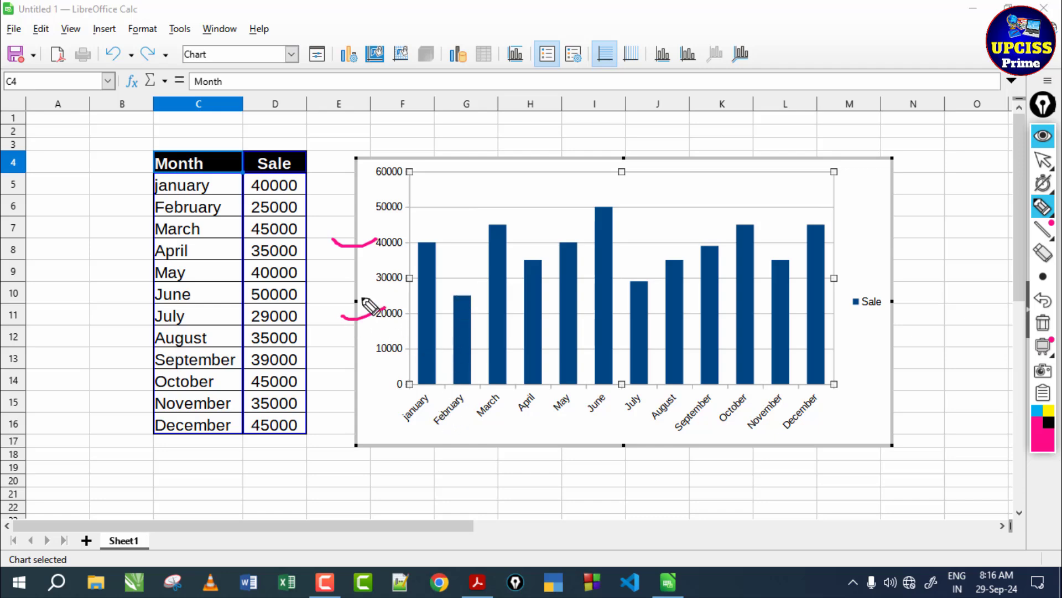
left_click(348, 275)
left_click_drag(348, 275, 445, 291)
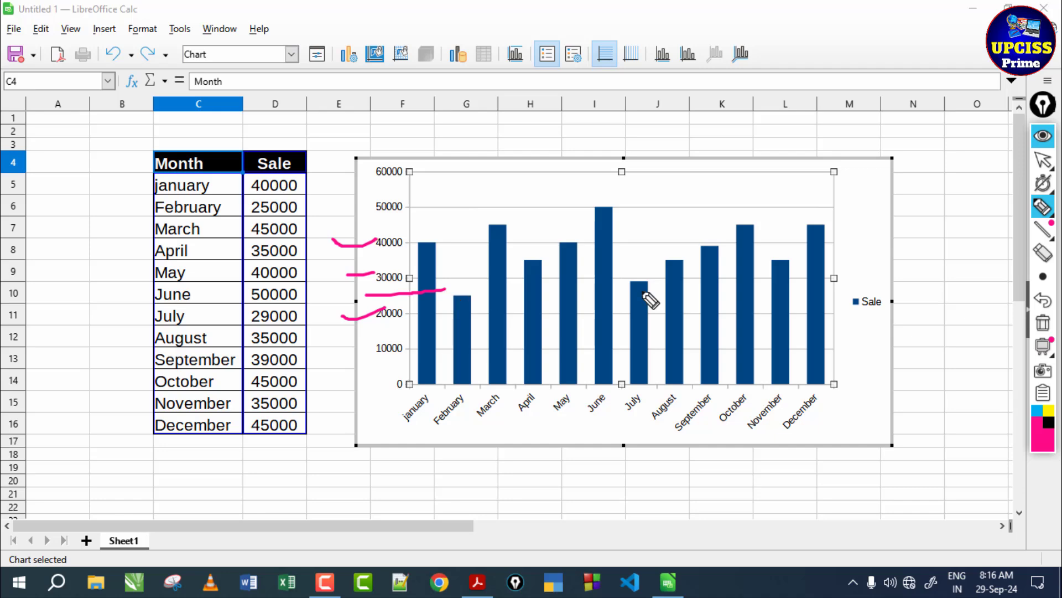
left_click(1043, 323)
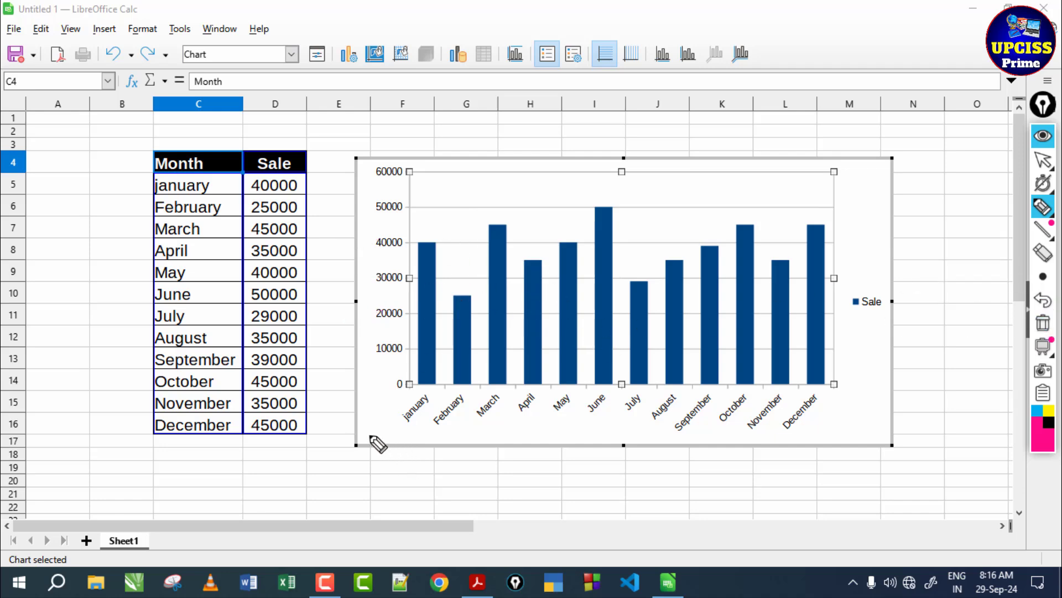
left_click_drag(369, 435, 639, 436)
mouse_move(435, 209)
left_mouse_down()
mouse_move(430, 271)
mouse_move(457, 257)
mouse_move(460, 289)
left_mouse_up()
mouse_move(493, 194)
left_mouse_down()
mouse_move(493, 216)
mouse_move(511, 220)
left_mouse_up()
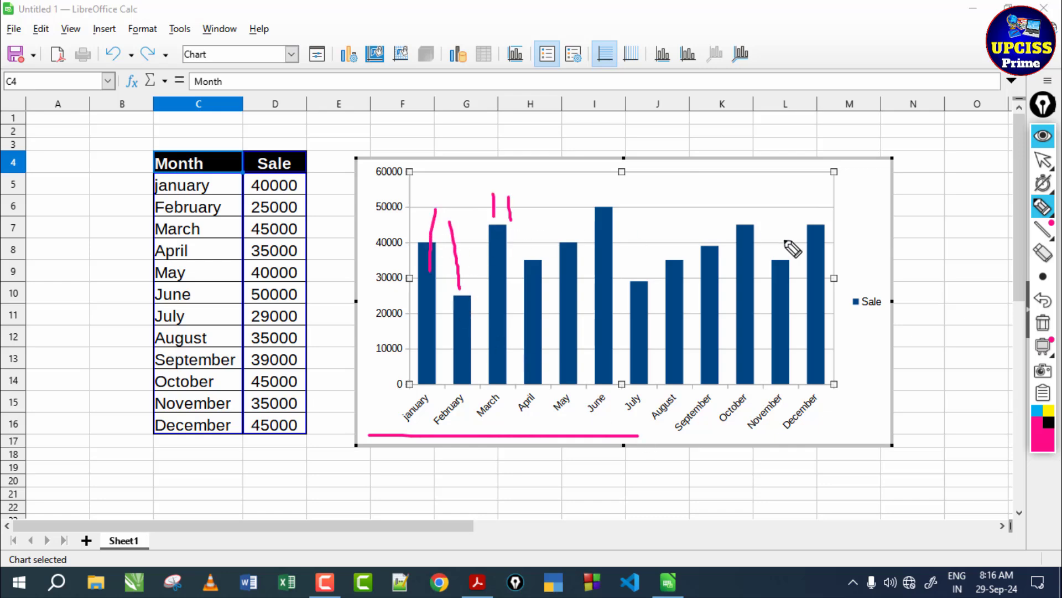
left_click(1043, 324)
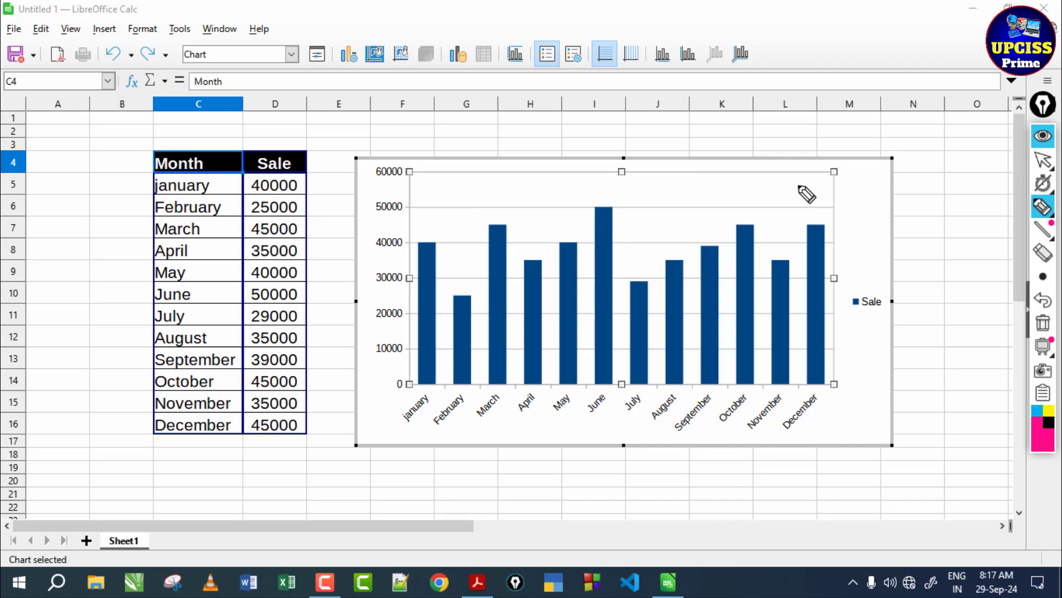
left_click(1045, 165)
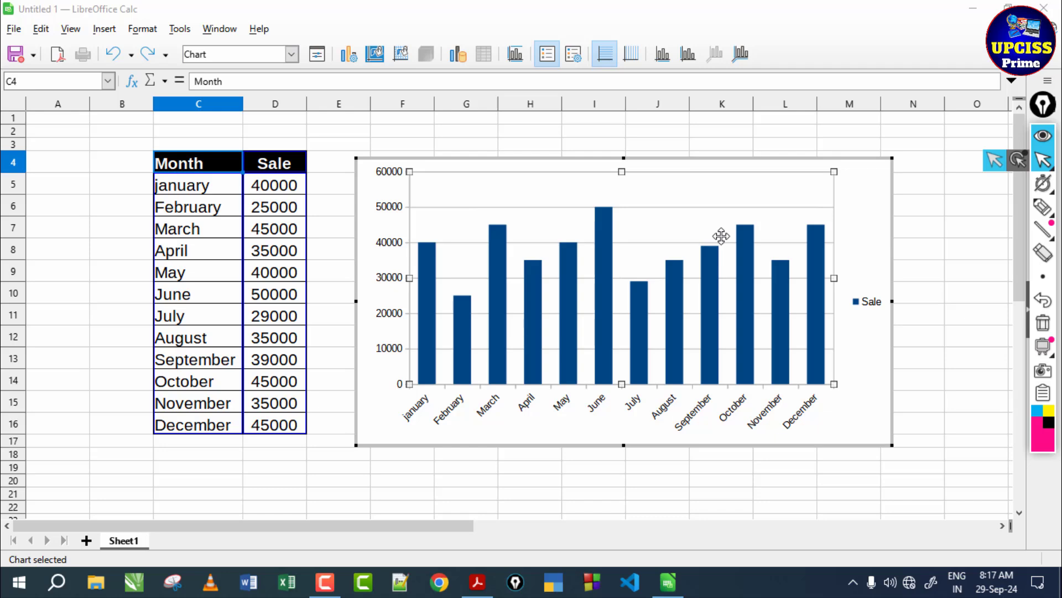
- Leave chart editing by selecting an empty cell above the chart, and reopen the column chart for editing
left_click(854, 195)
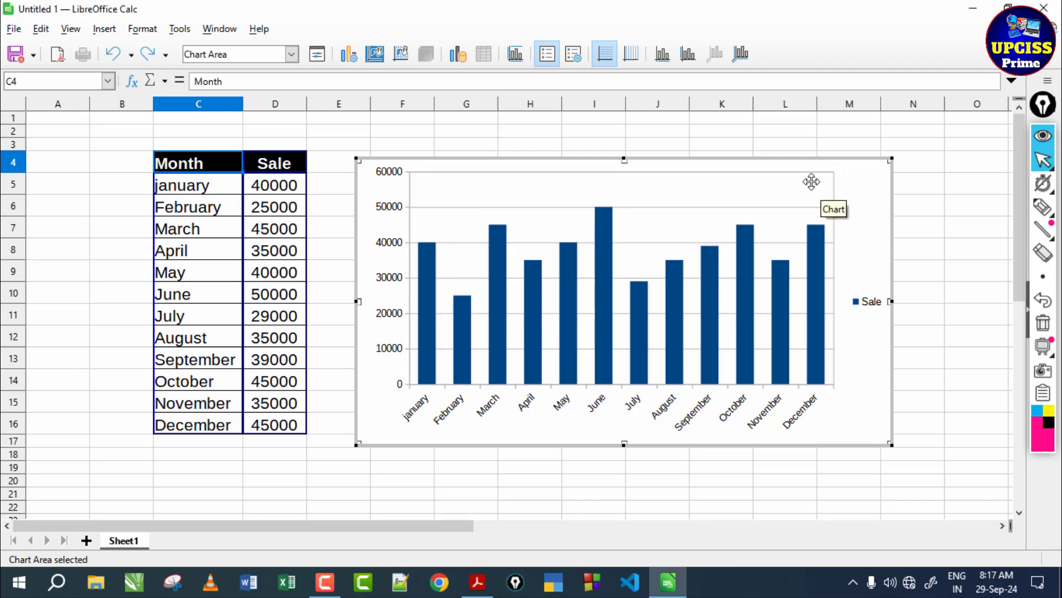
left_click(441, 145)
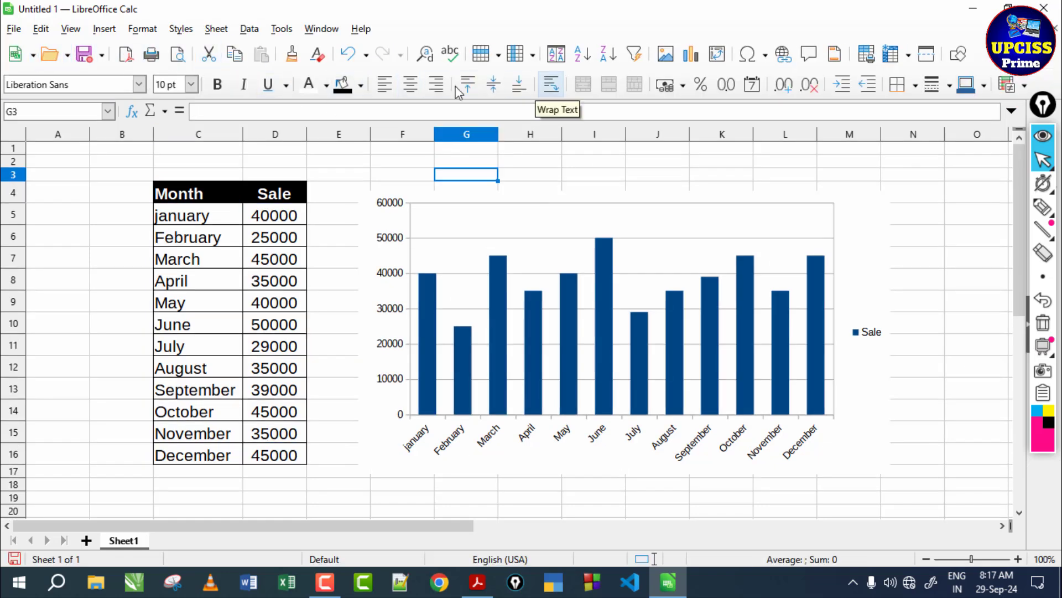
key("Up")
key("Left")
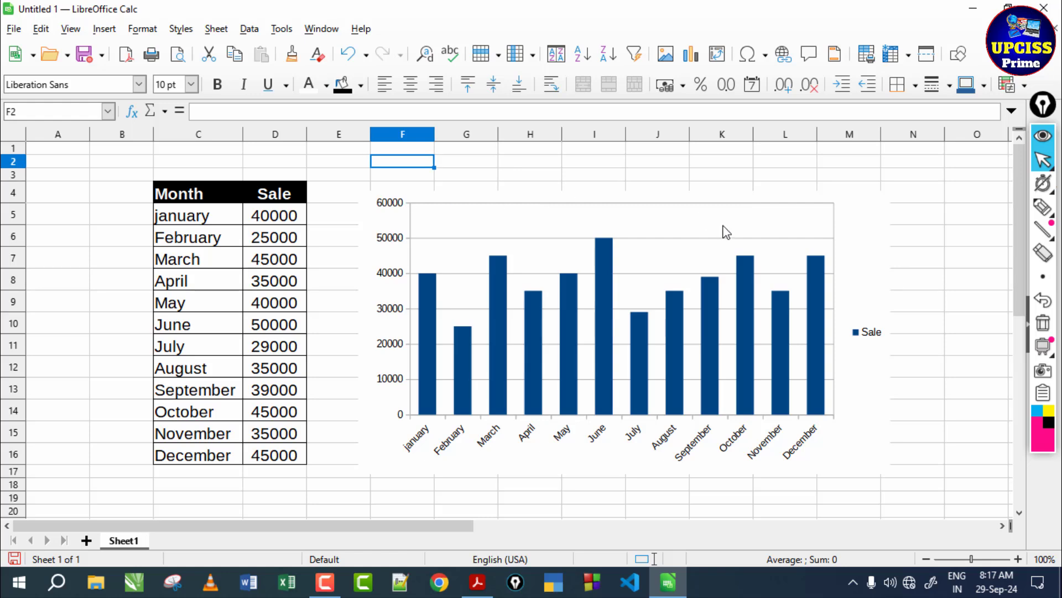
double_click(848, 208)
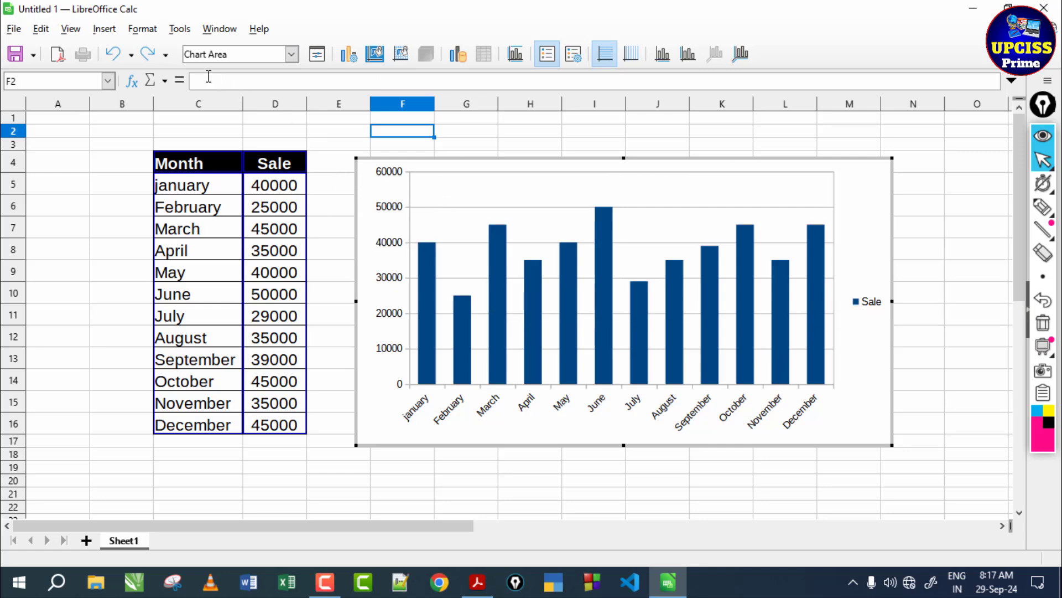
- Select the Chart element and the Legend in turn, and make Chart Area the active chart element
left_click(291, 54)
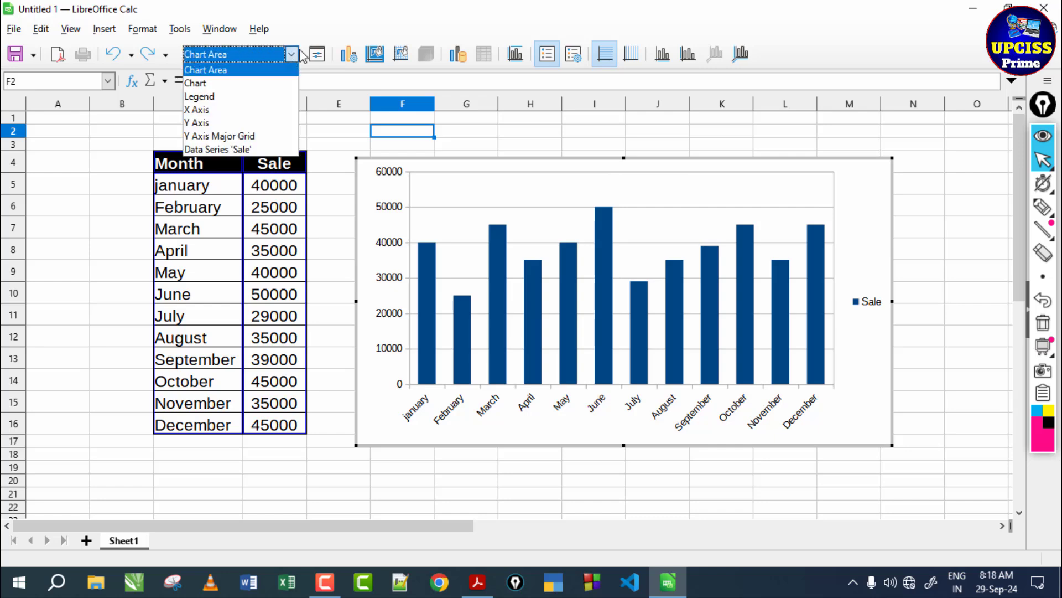
left_click(220, 84)
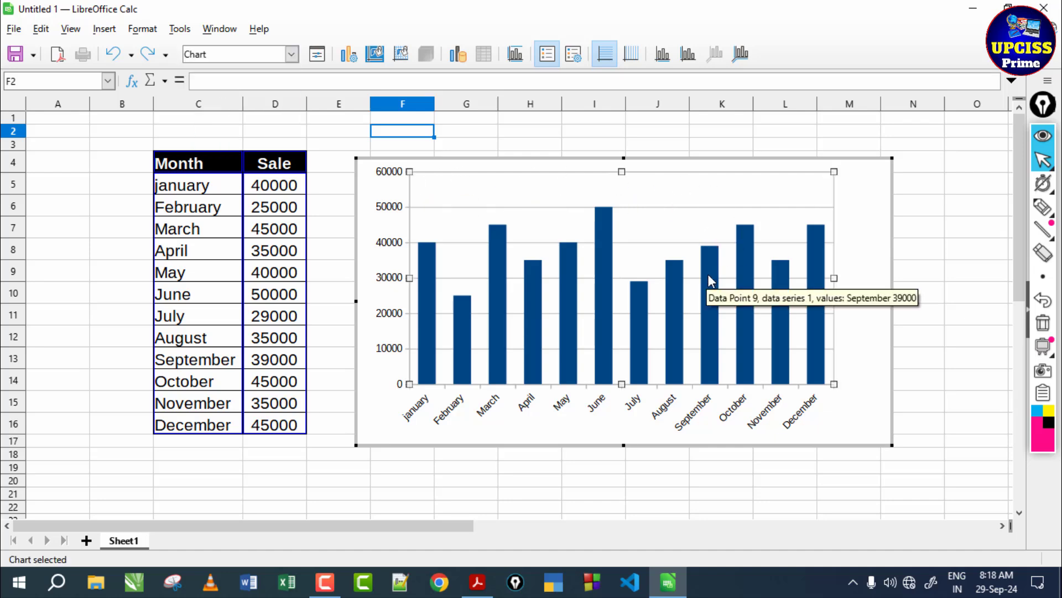
left_click(291, 54)
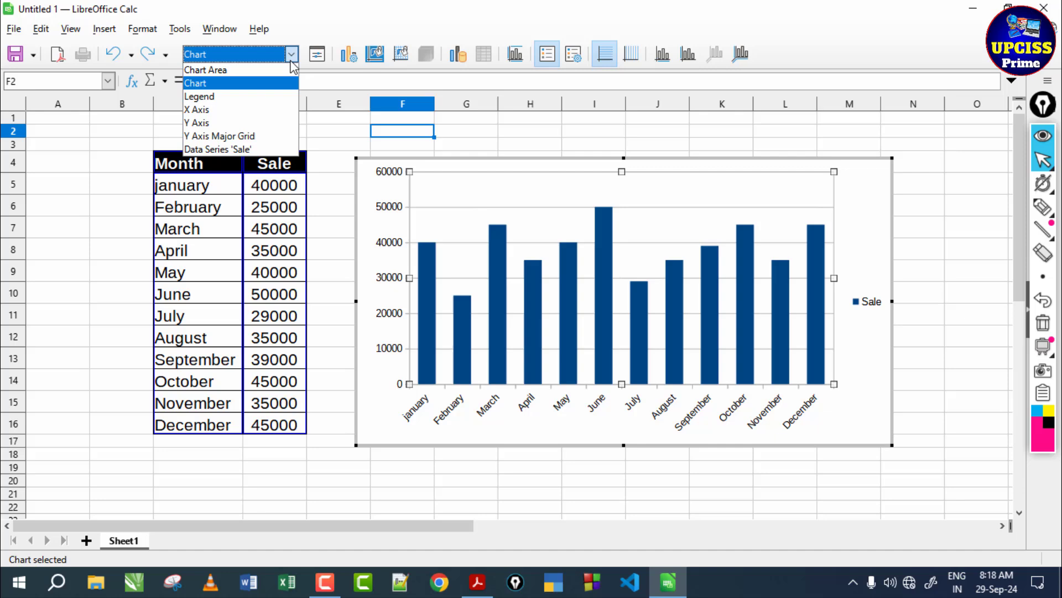
left_click(279, 97)
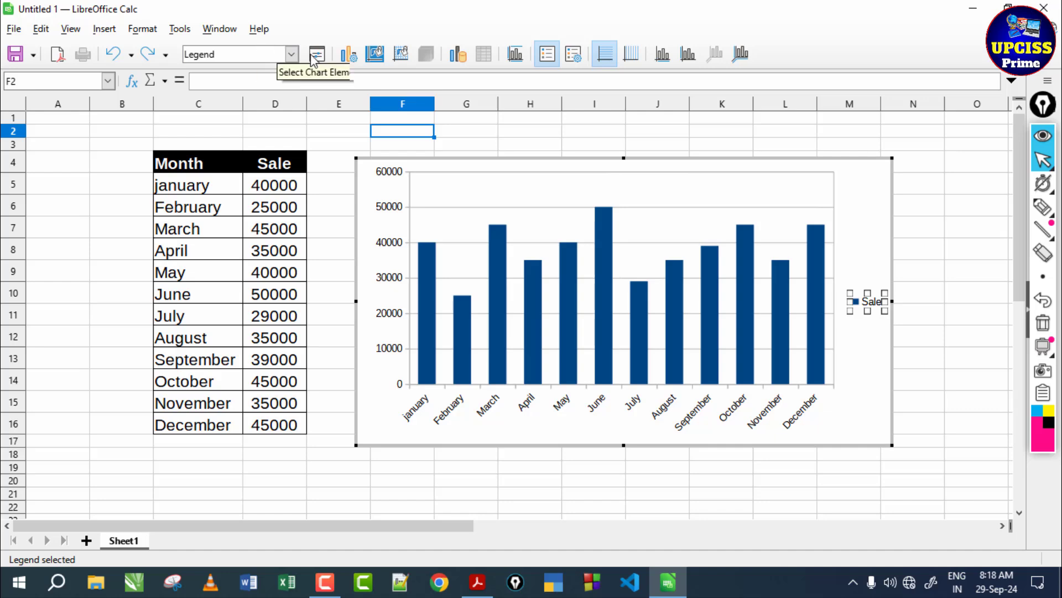
left_click(291, 53)
left_click(273, 70)
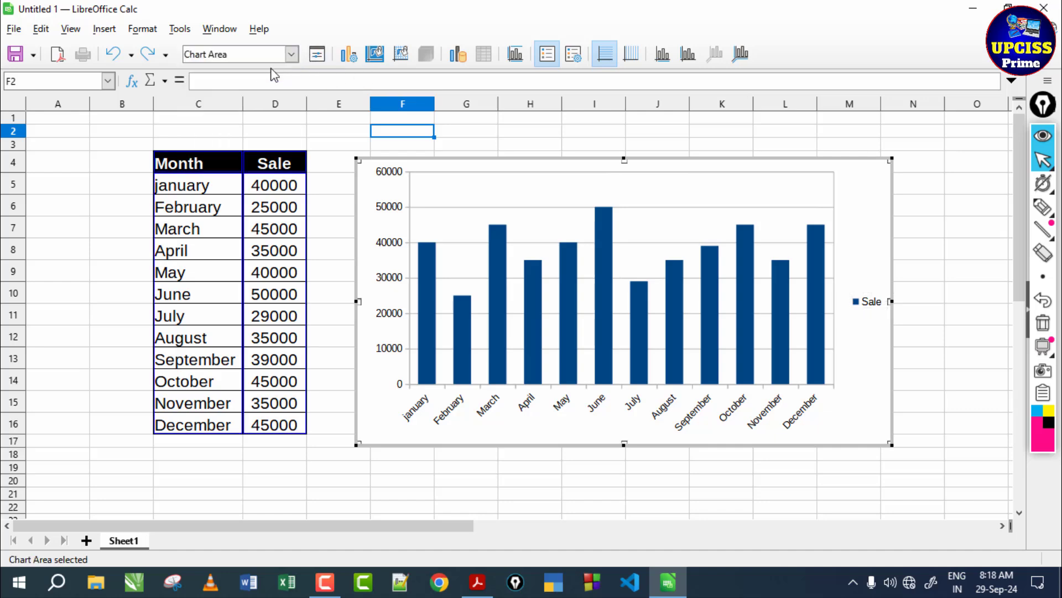
- Open the Chart Area formatting and review its border, area and transparency settings, ending on the border settings
left_click(318, 54)
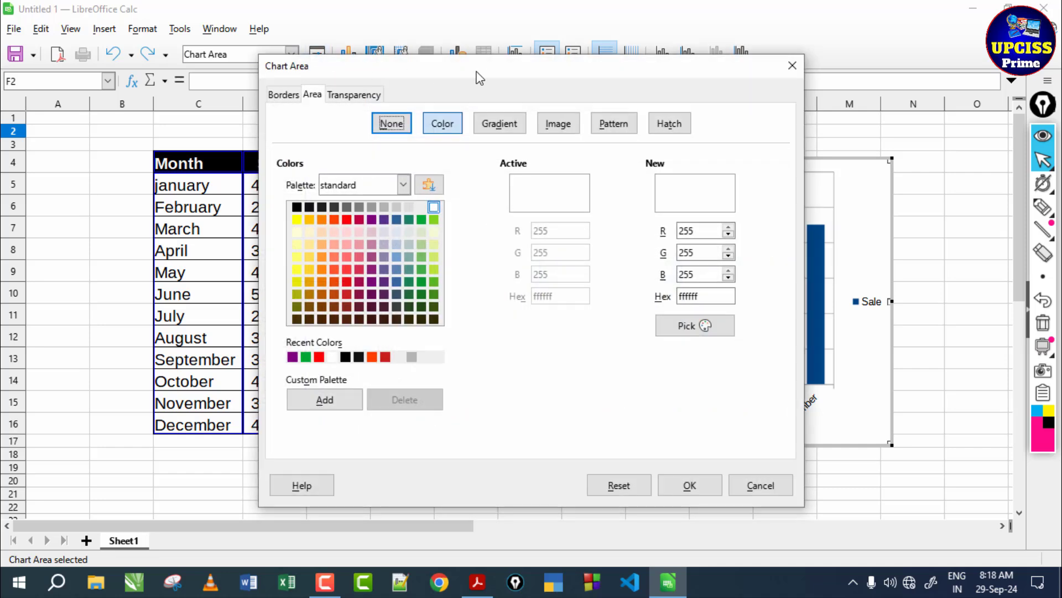
left_click_drag(489, 74, 373, 70)
left_click(166, 91)
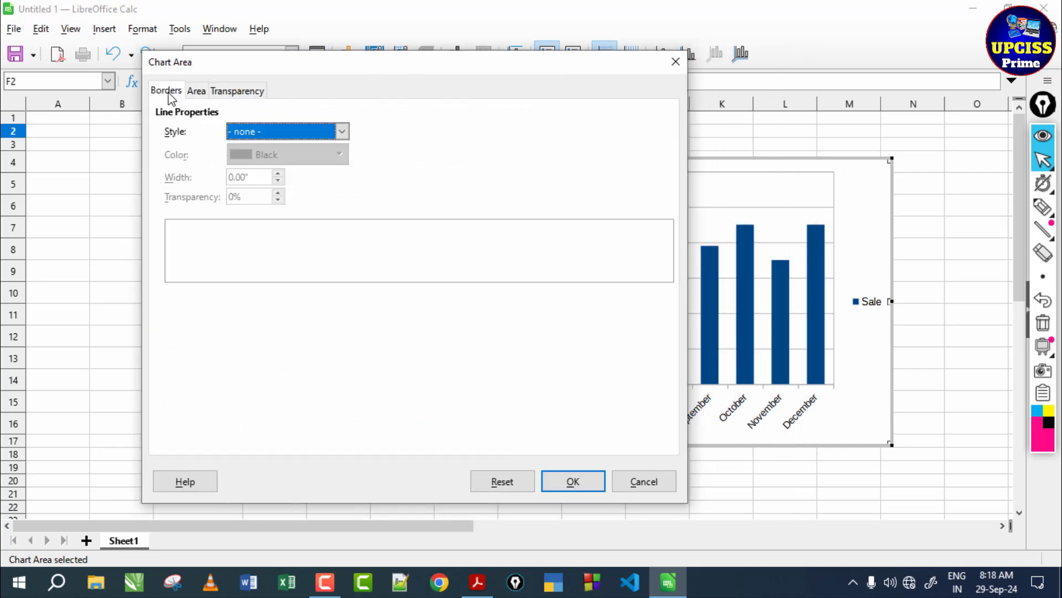
left_click(194, 92)
left_click(235, 90)
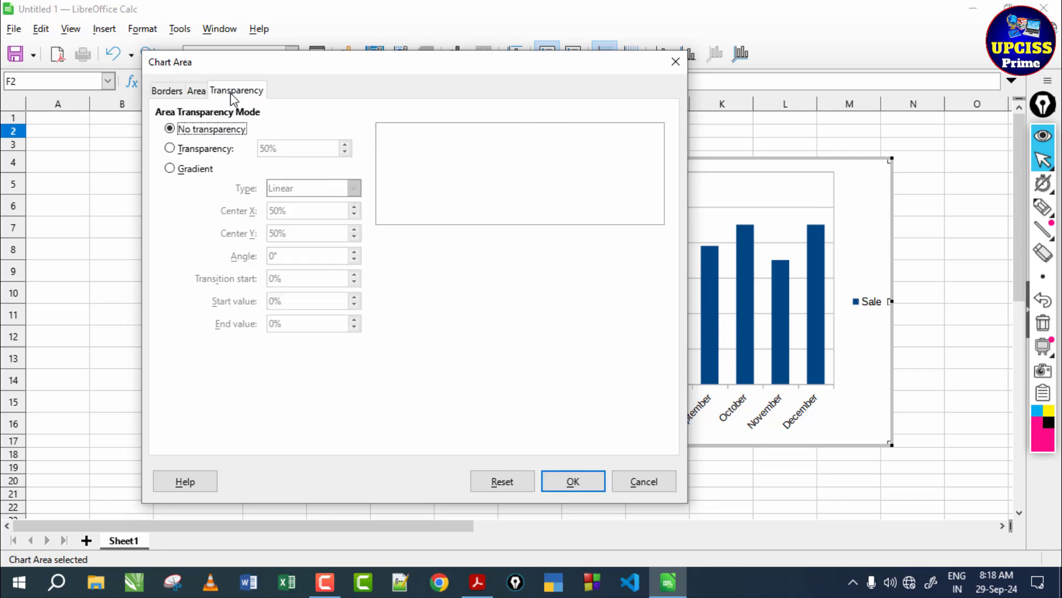
left_click(166, 90)
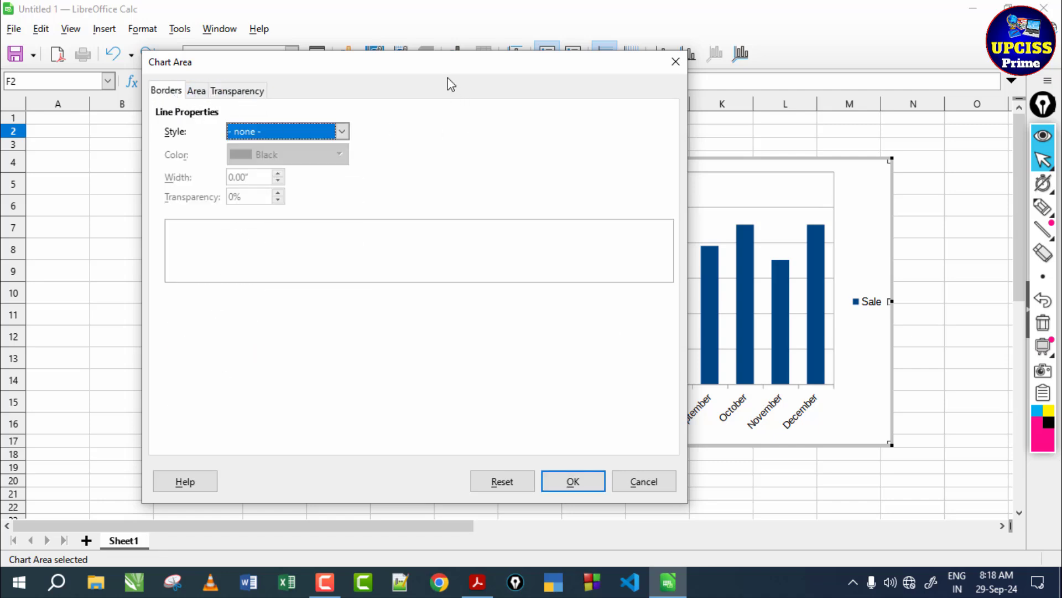
left_click_drag(446, 65, 446, 94)
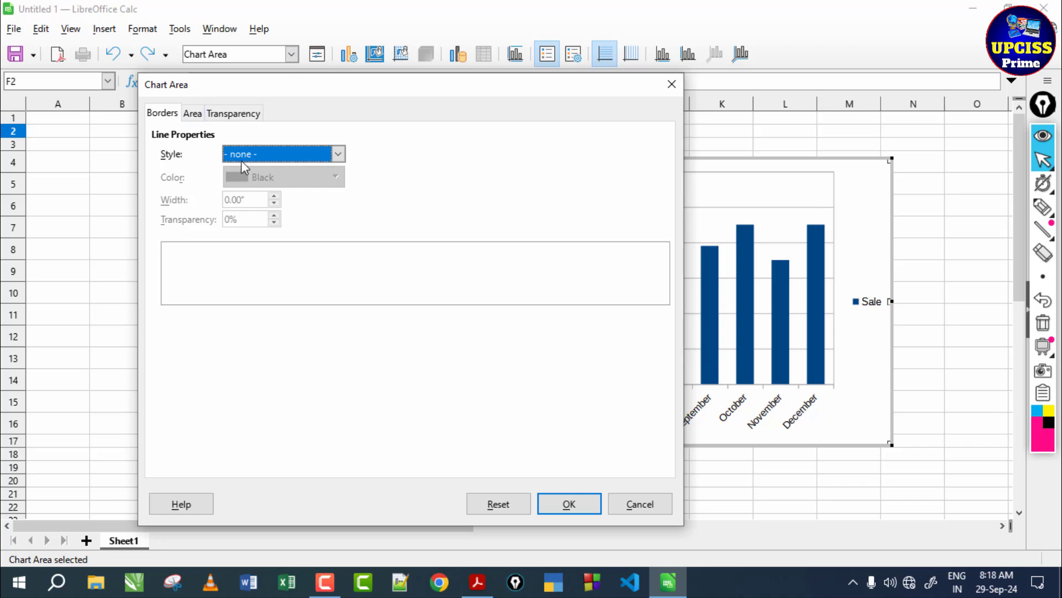
- Set the chart area's border to the Continuous line style in Red
left_click(338, 155)
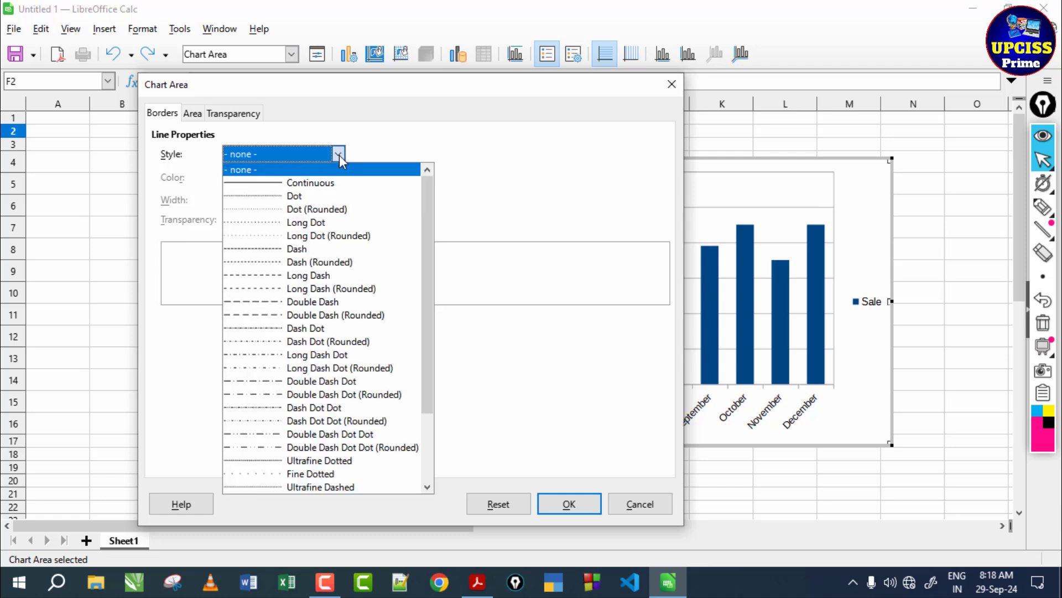
scroll(361, 260, "down", 2)
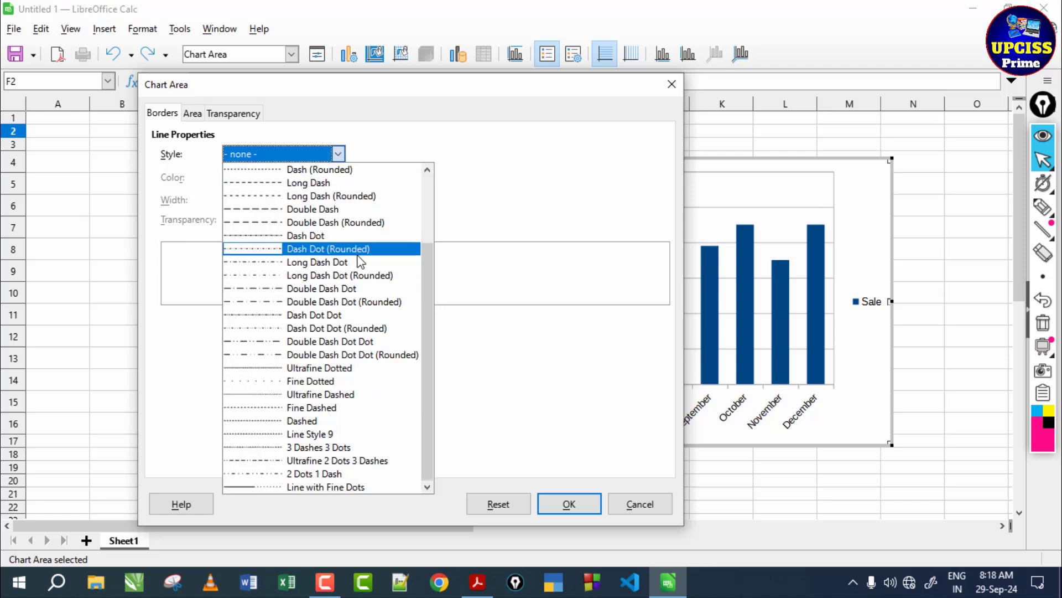
scroll(344, 279, "up", 3)
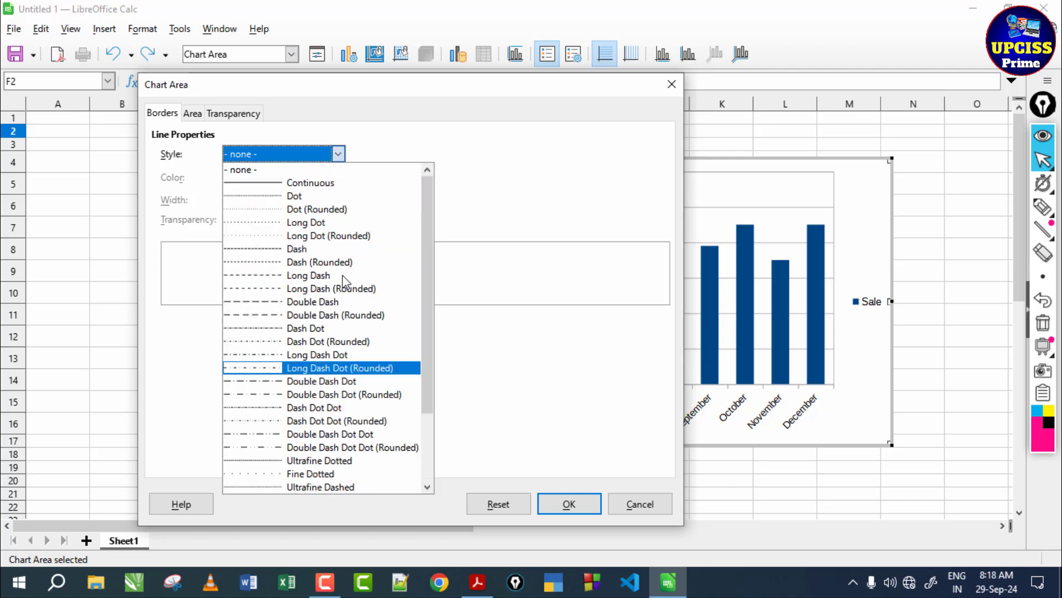
left_click(304, 186)
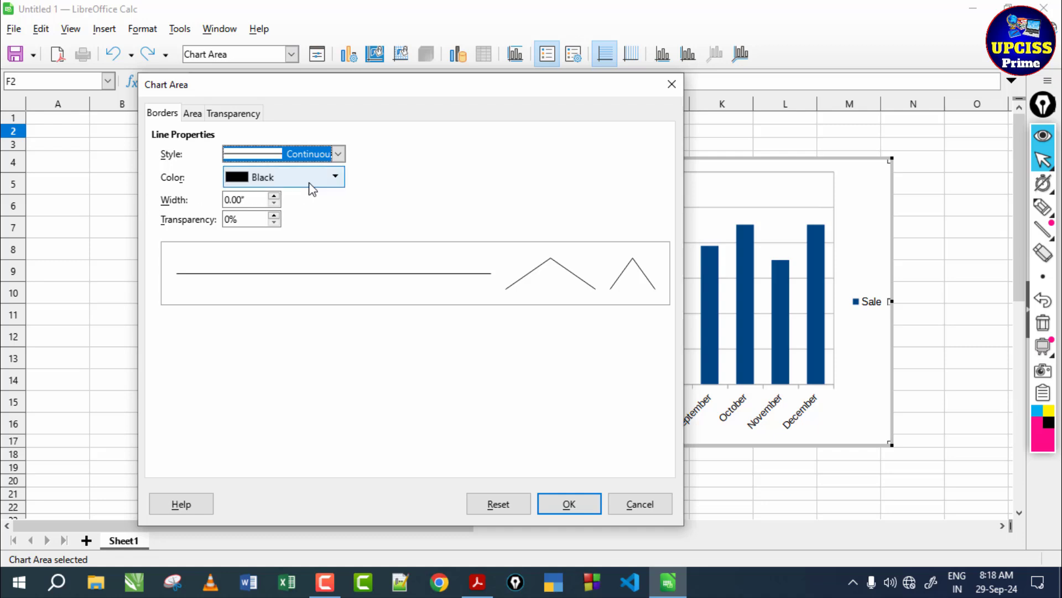
left_click(336, 179)
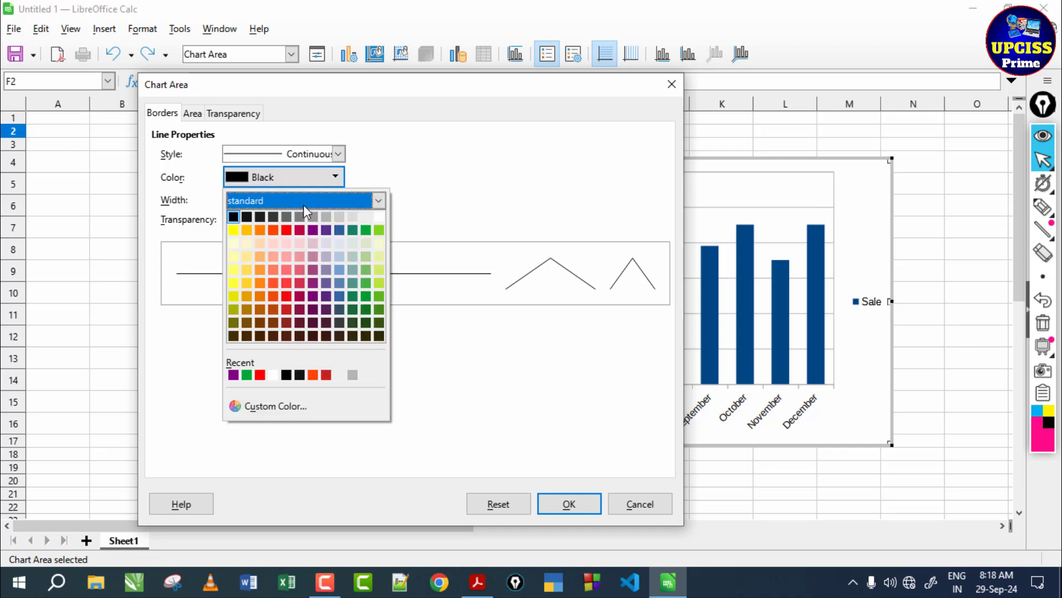
left_click(287, 230)
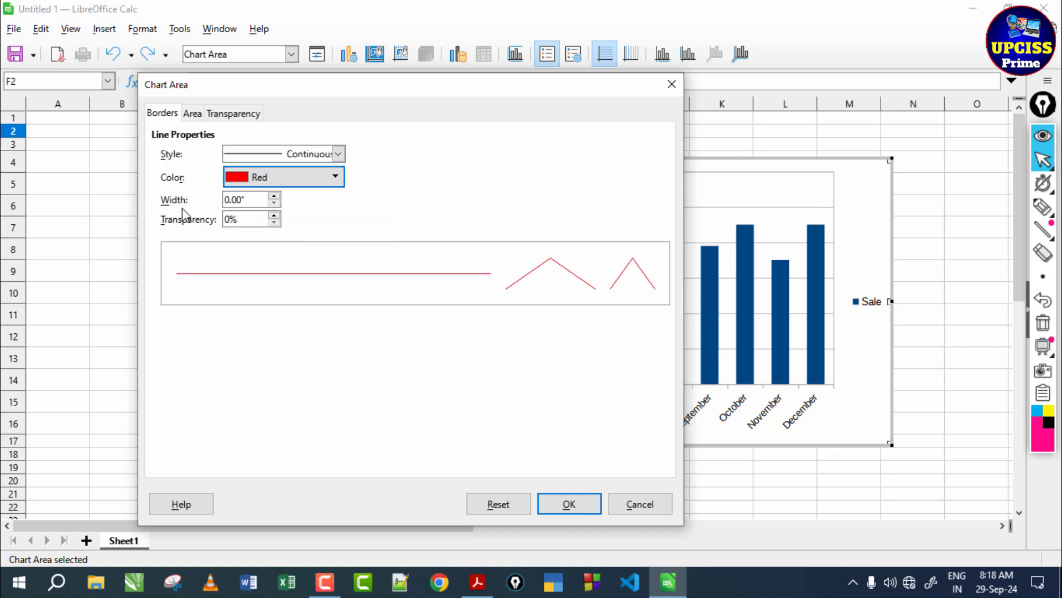
- Set the chart area's border width to 0.04" and its transparency to 5%, apply the formatting, and leave chart editing
left_click(274, 196)
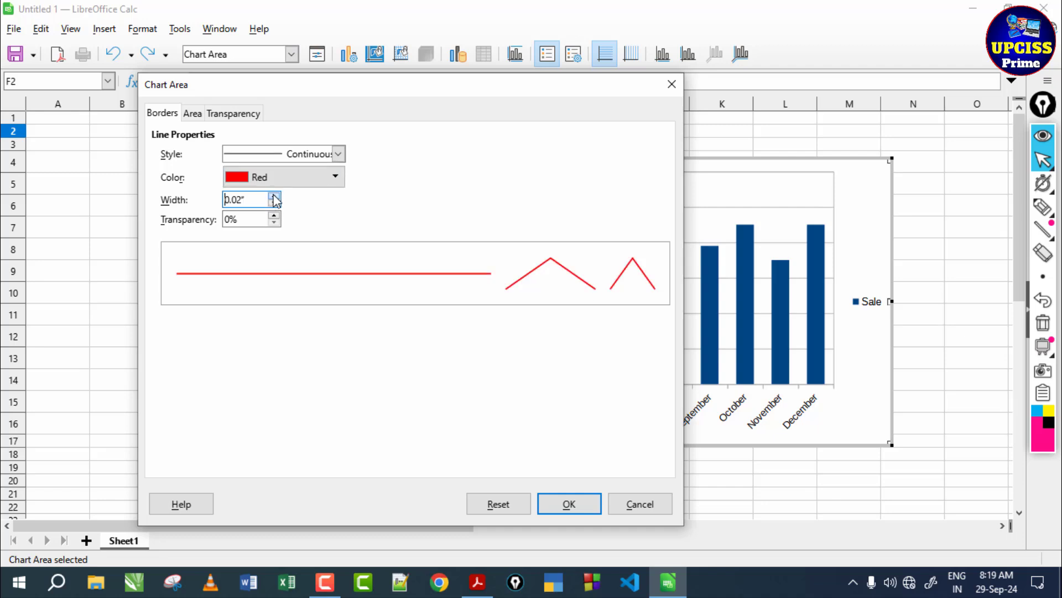
left_click(273, 203)
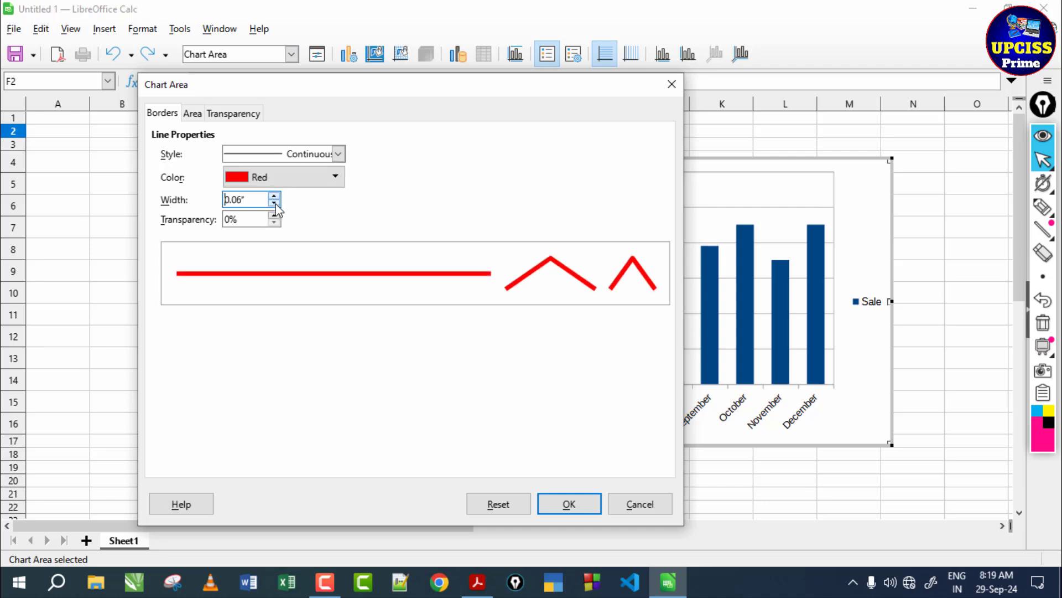
left_click(274, 203)
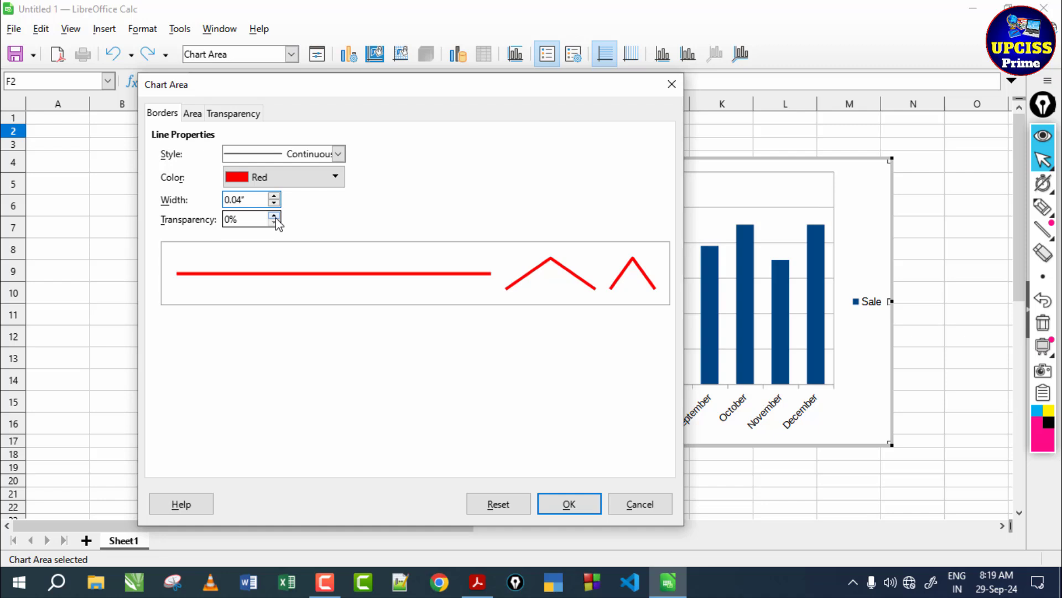
left_click(273, 216)
left_click(274, 216)
left_click(274, 216)
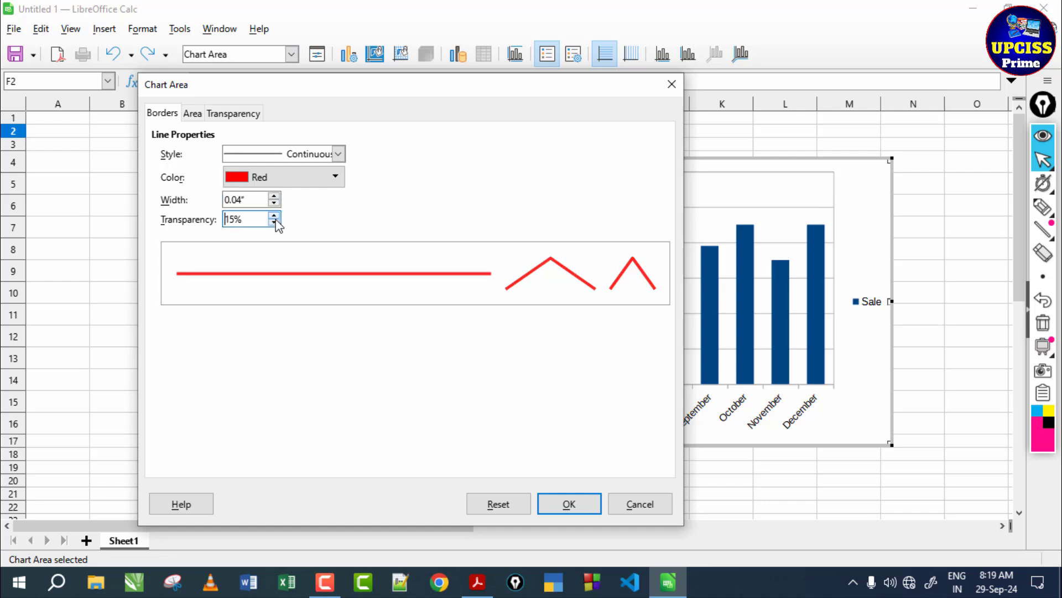
left_click(274, 222)
left_click(274, 222)
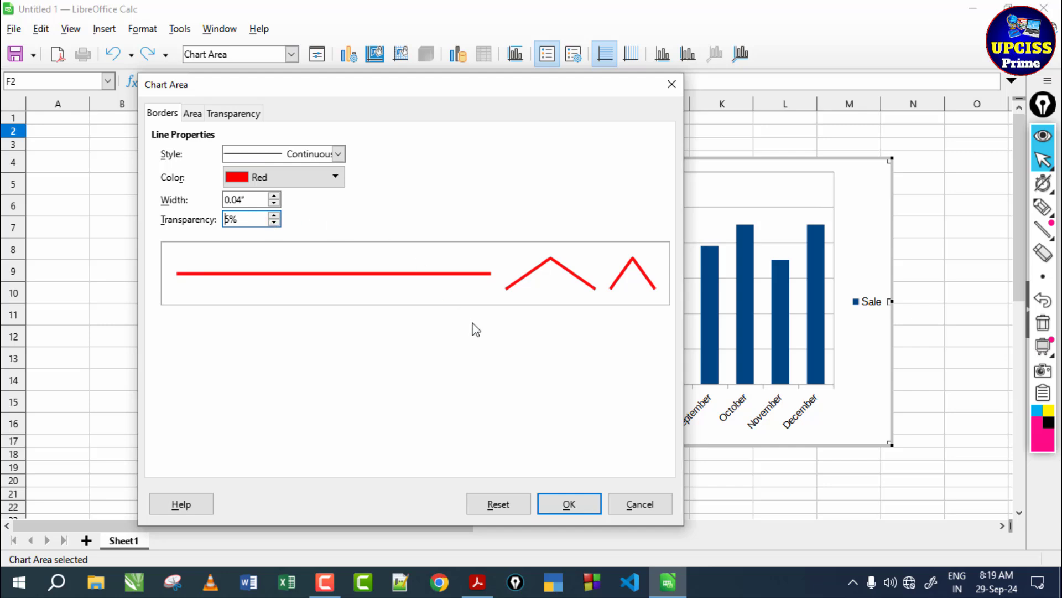
left_click(570, 505)
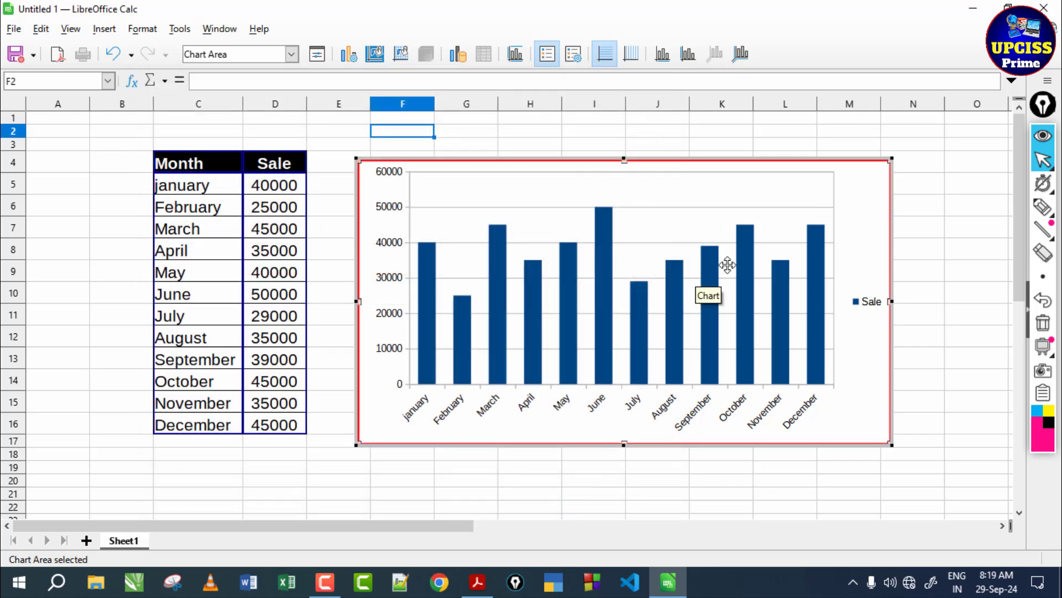
left_click(332, 190)
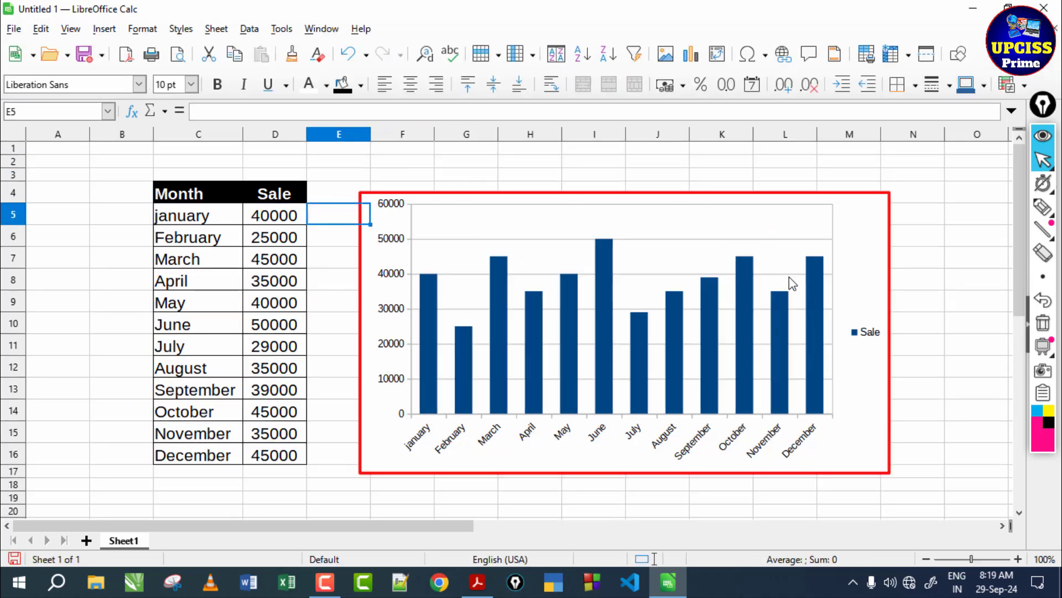
- Reopen the chart's area formatting and preview the bf0041 colour, the Gold-to-Yellow radial gradient, and the image and pattern fills
double_click(865, 246)
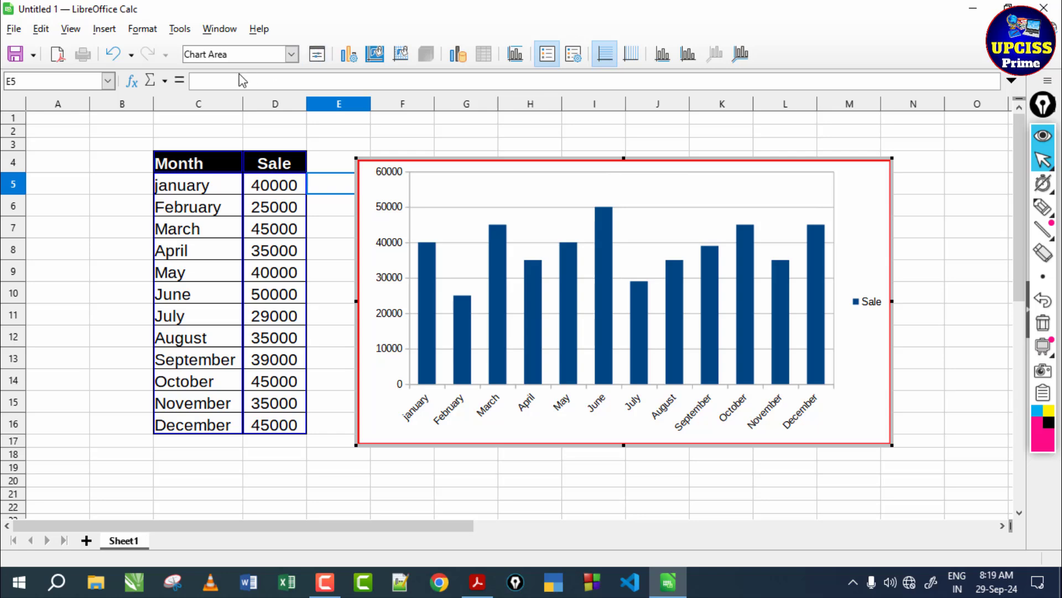
left_click(323, 58)
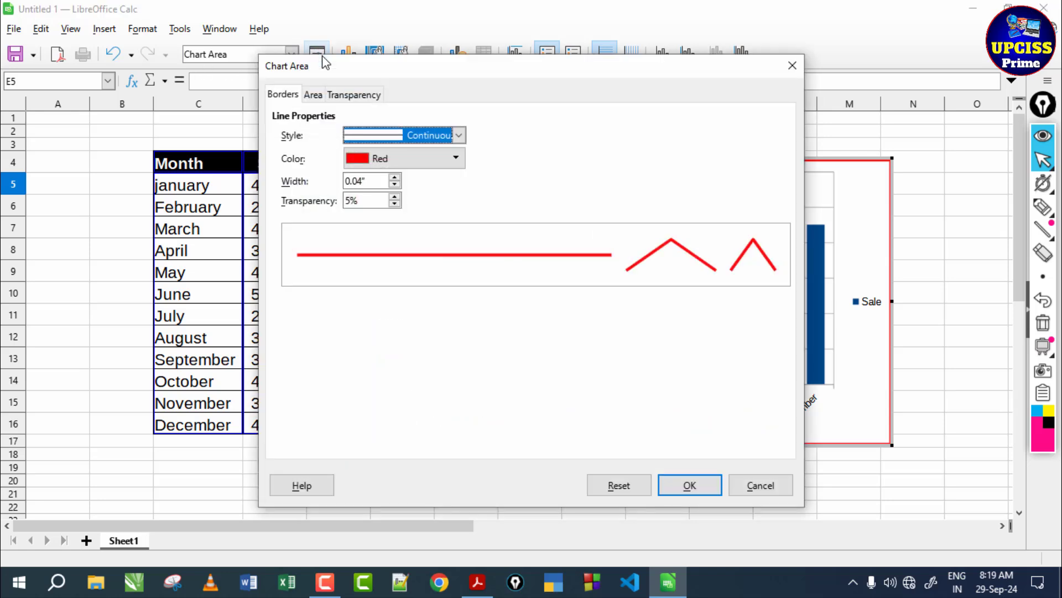
left_click(319, 95)
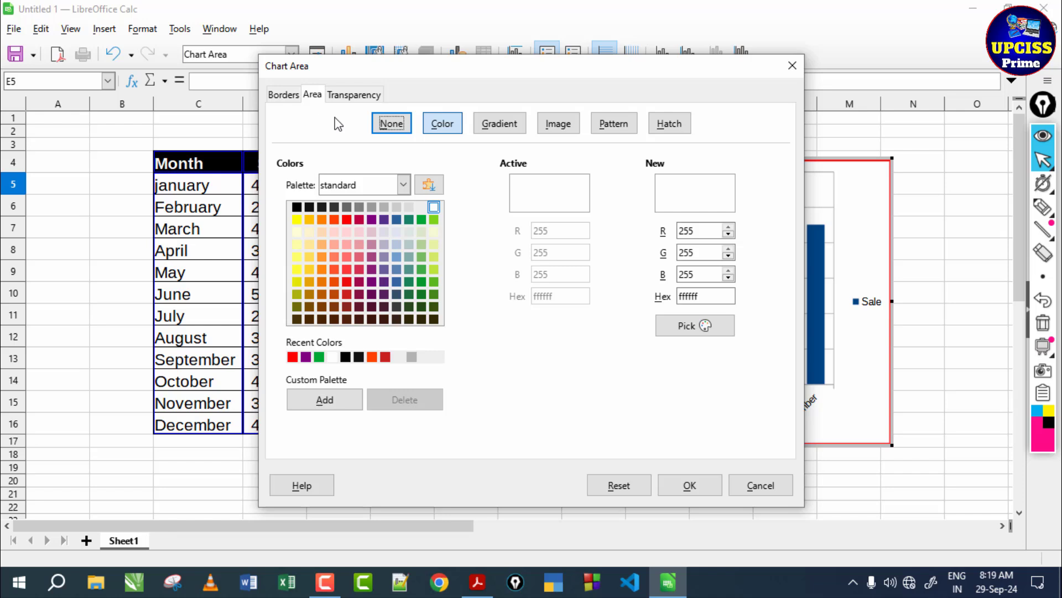
left_click(359, 220)
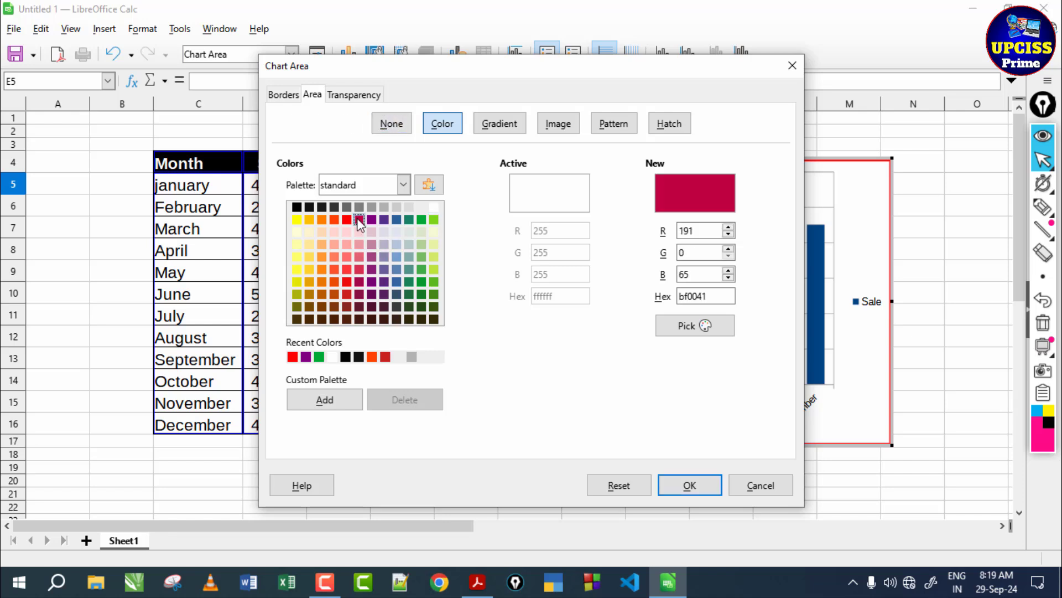
left_click(501, 123)
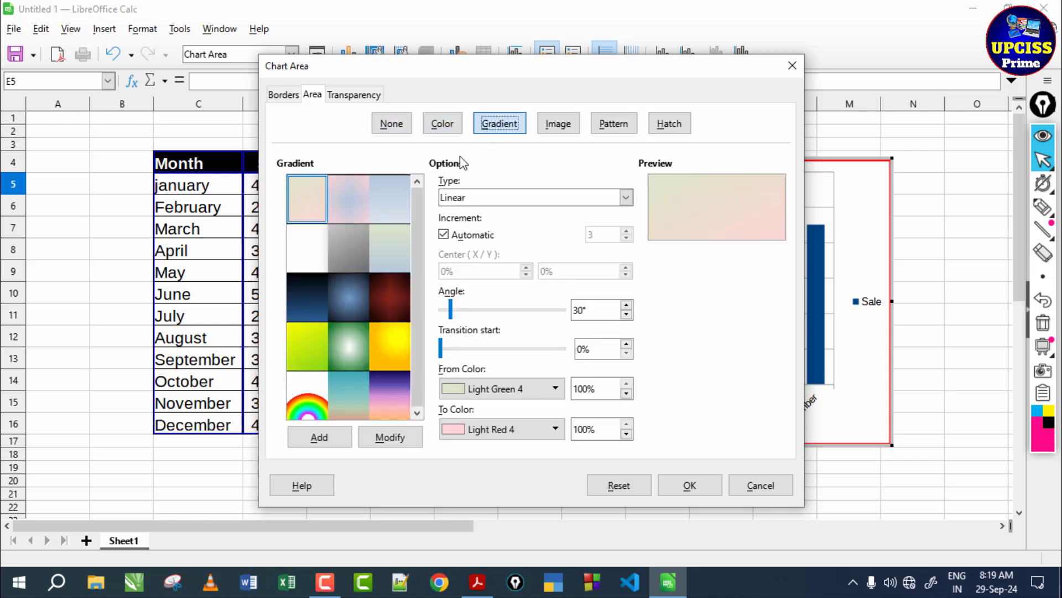
left_click(386, 348)
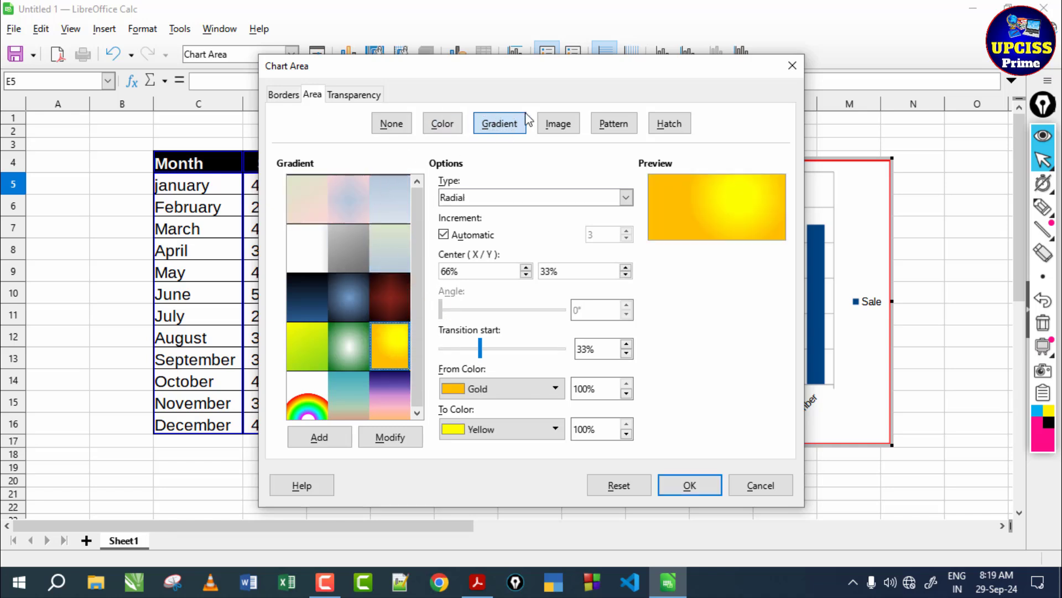
left_click(554, 124)
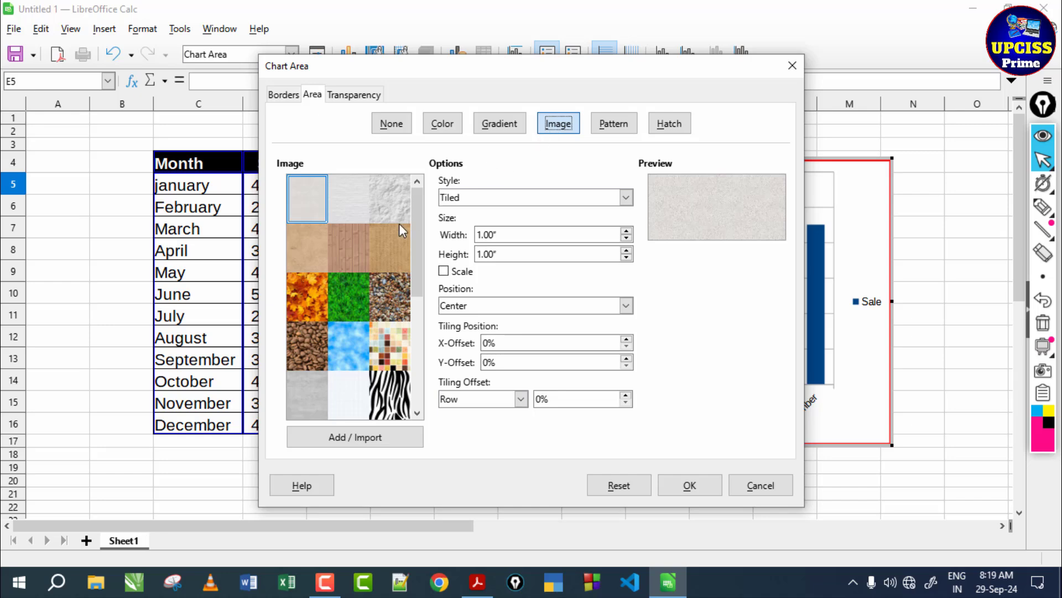
left_click(623, 128)
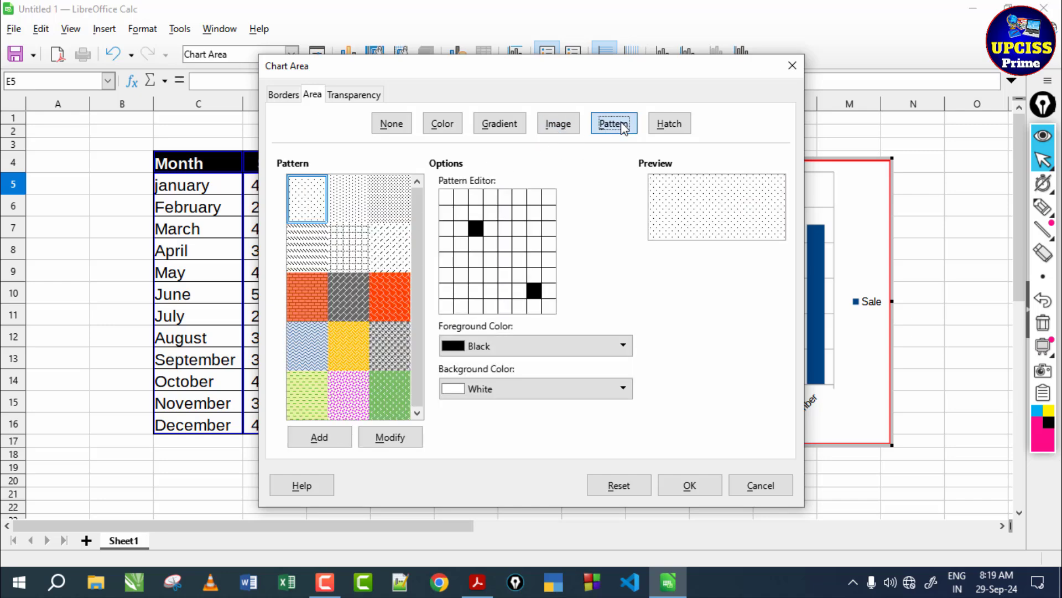
- Fill the chart area with the black Crossed hatch at 180° with 0.04" spacing
left_click(666, 128)
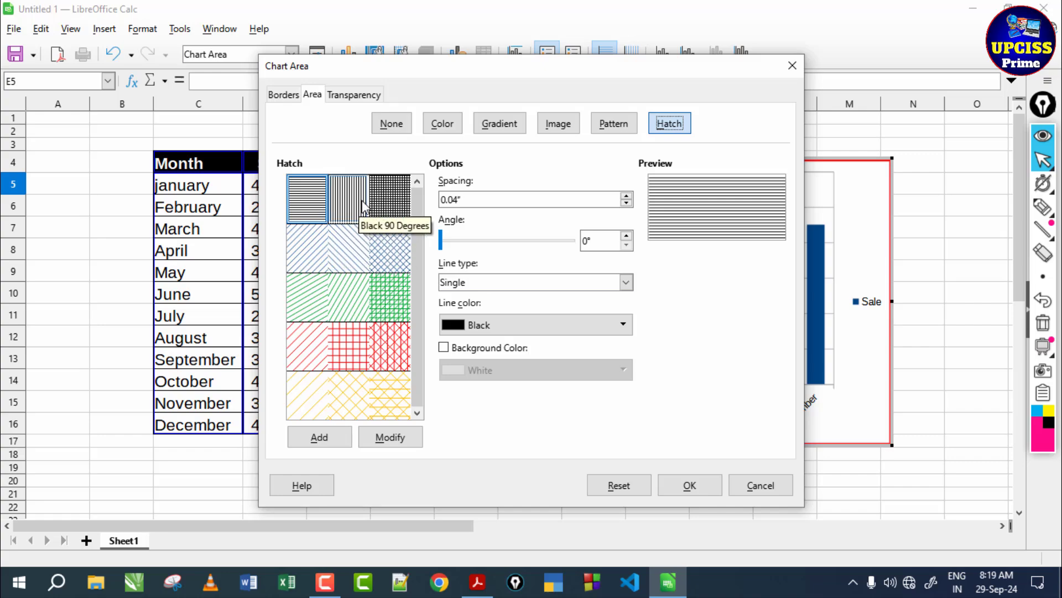
left_click(389, 198)
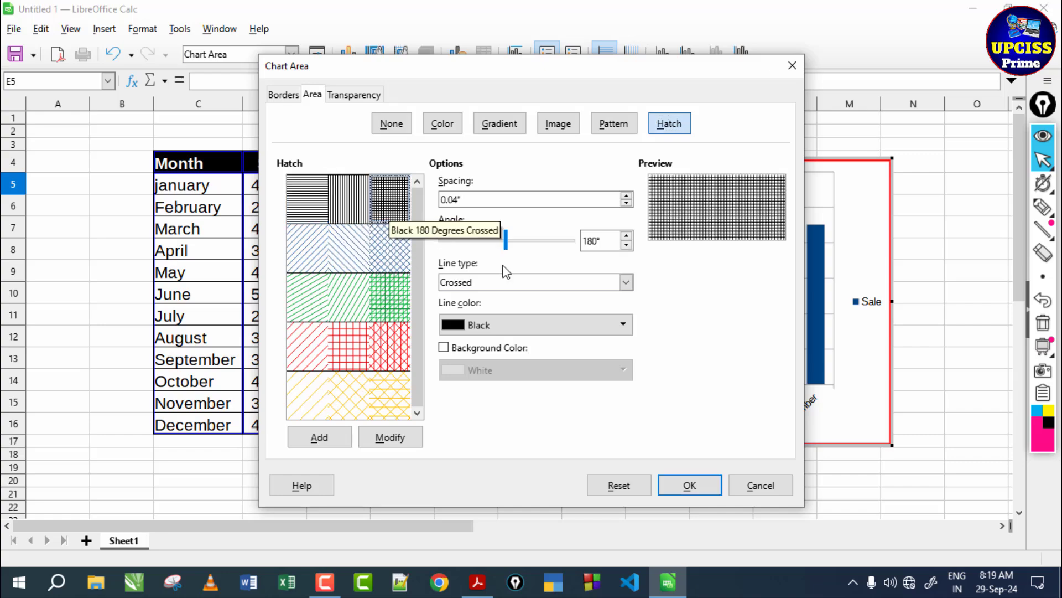
left_click(692, 481)
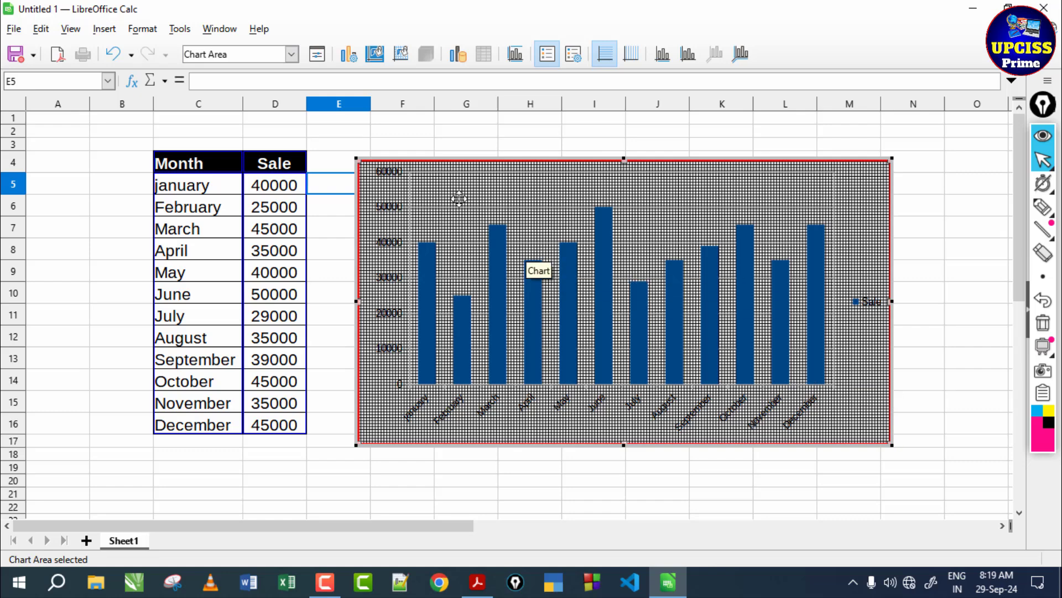
- Fill the chart area with the radial Black-to-Light Blue 2 gradient centred at 50% / 50%
left_click(320, 56)
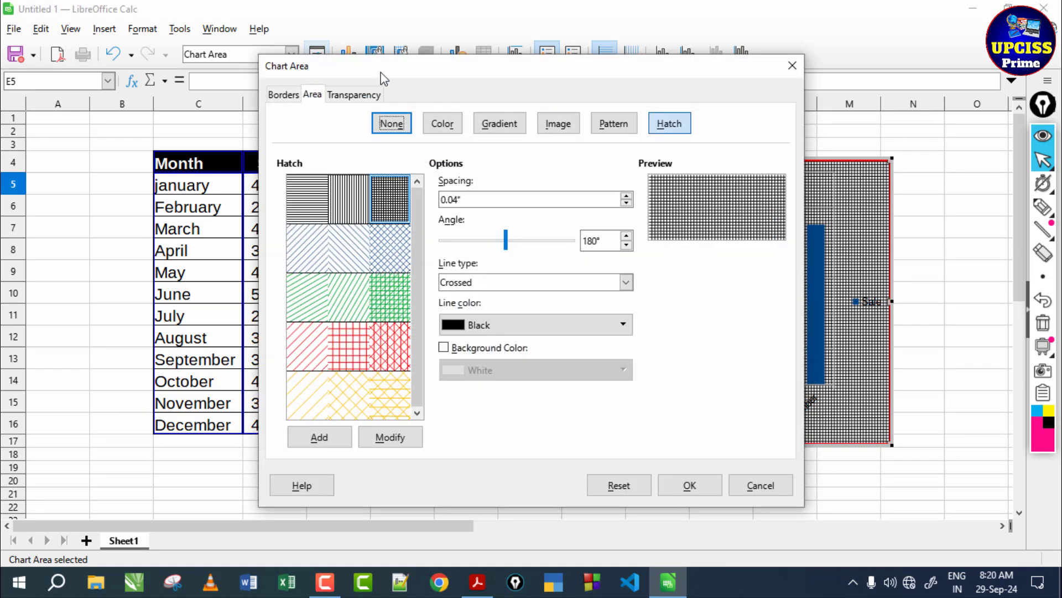
left_click(512, 128)
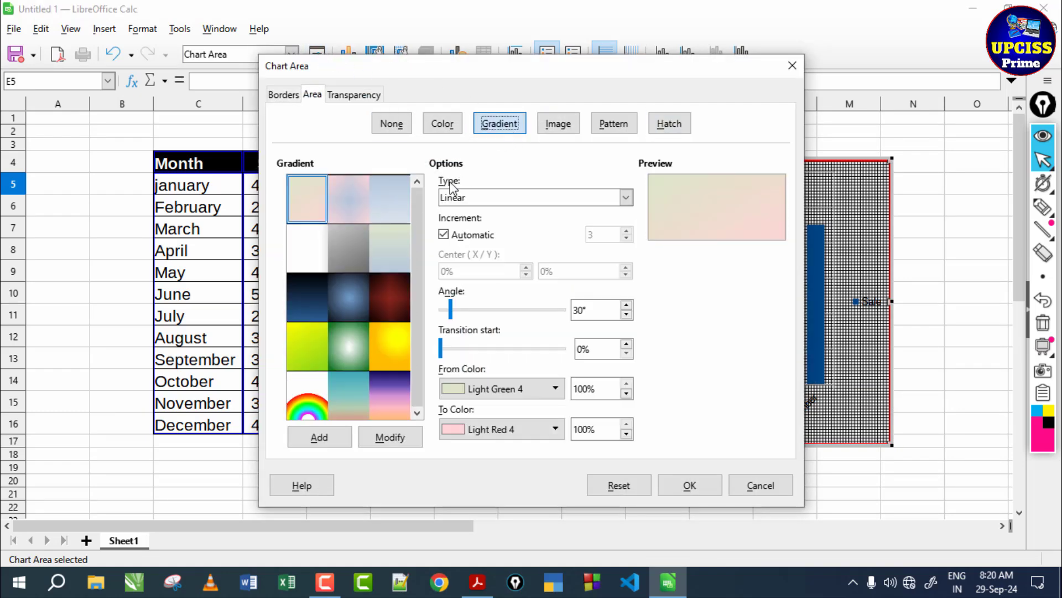
left_click(339, 299)
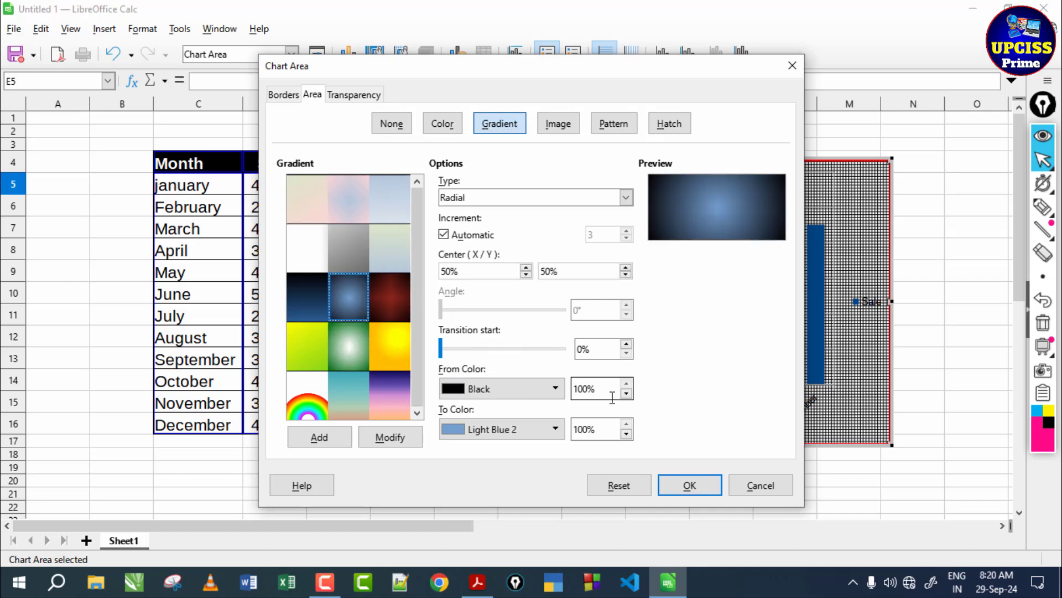
left_click(714, 489)
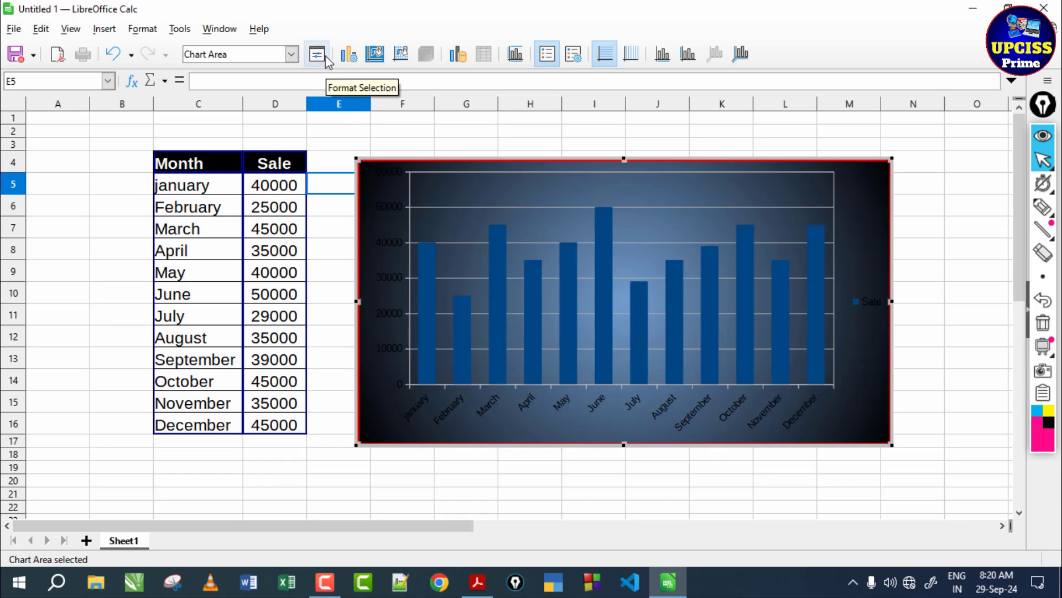
- Fill the columns of the data series 'Sale' with the orange-red colour ff4000
left_click(292, 55)
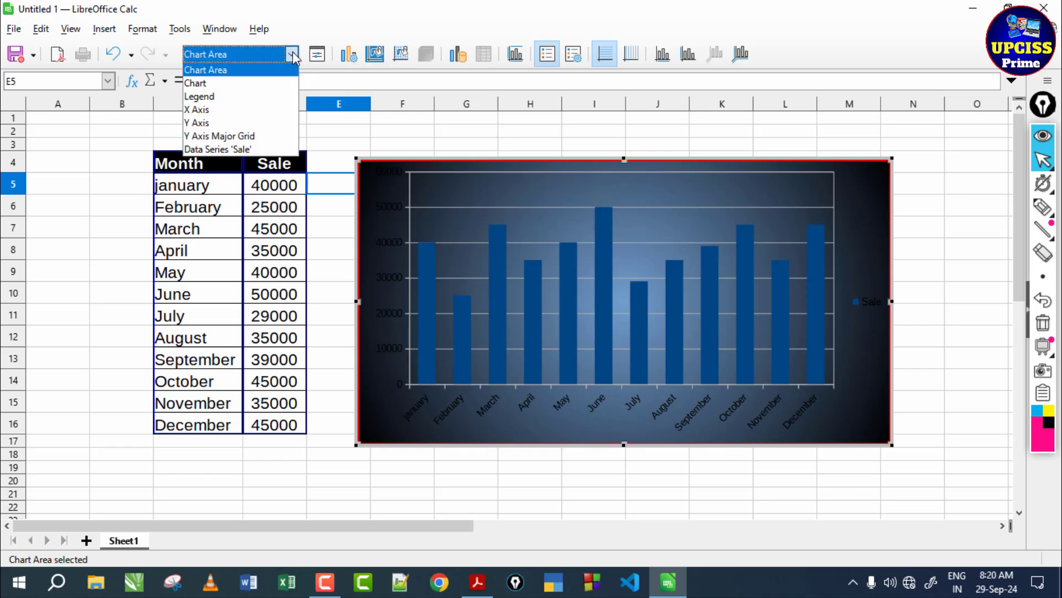
left_click(258, 150)
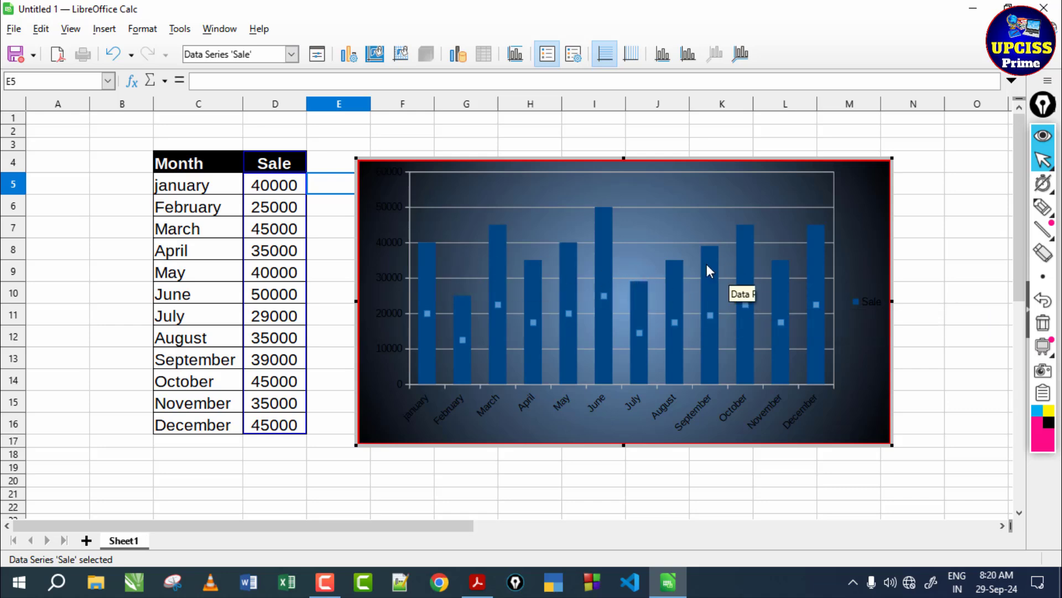
left_click(317, 54)
left_click(334, 220)
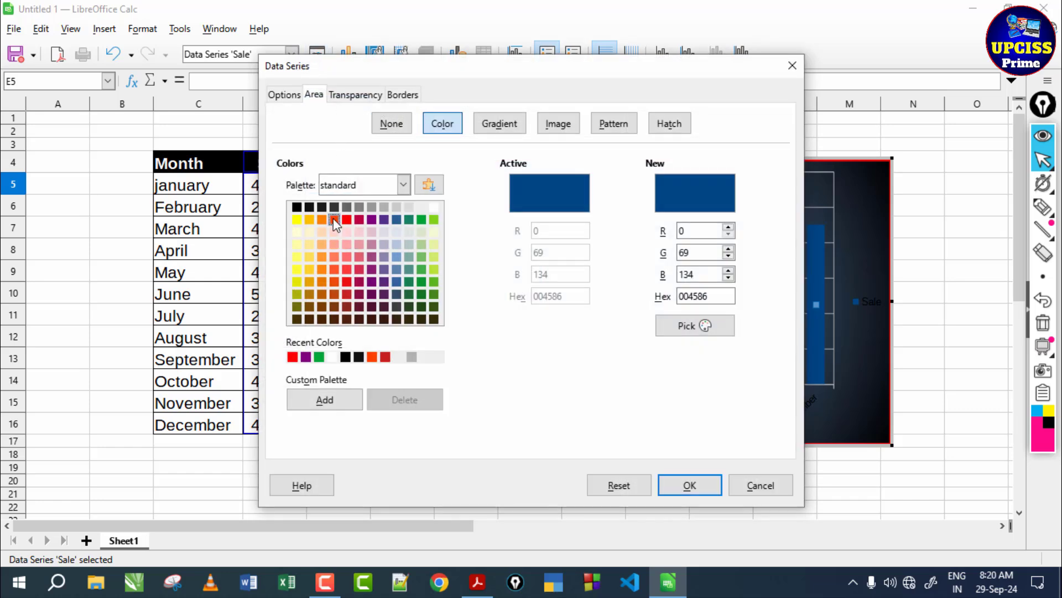
left_click(675, 480)
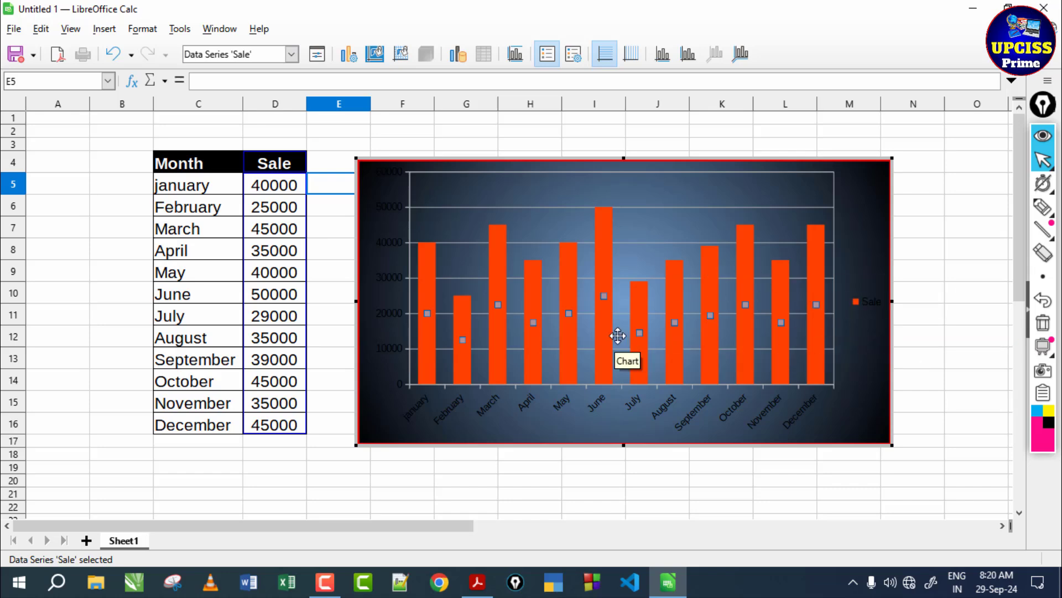
left_click(292, 54)
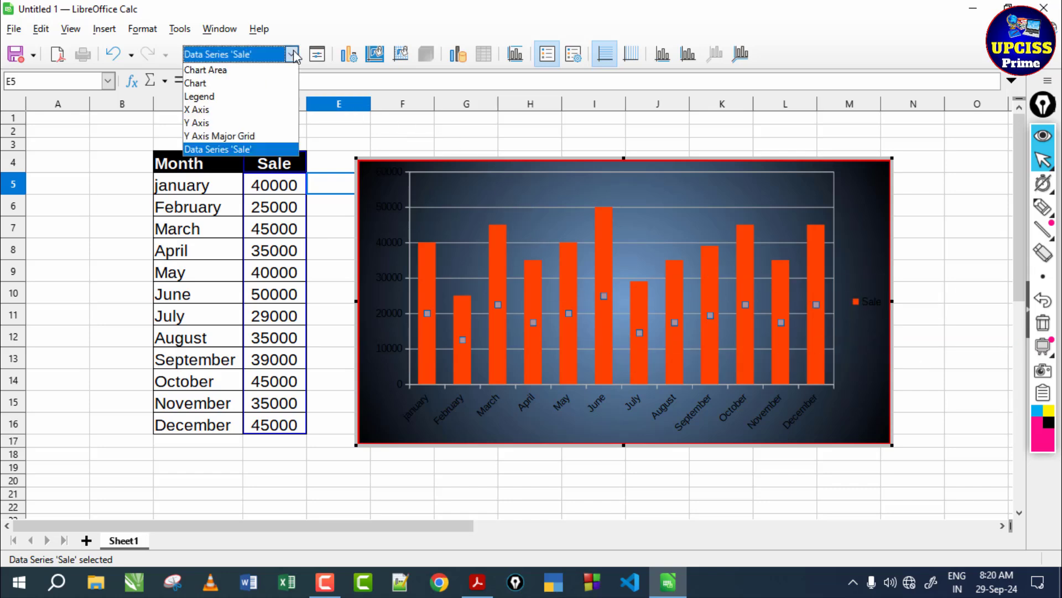
left_click(316, 64)
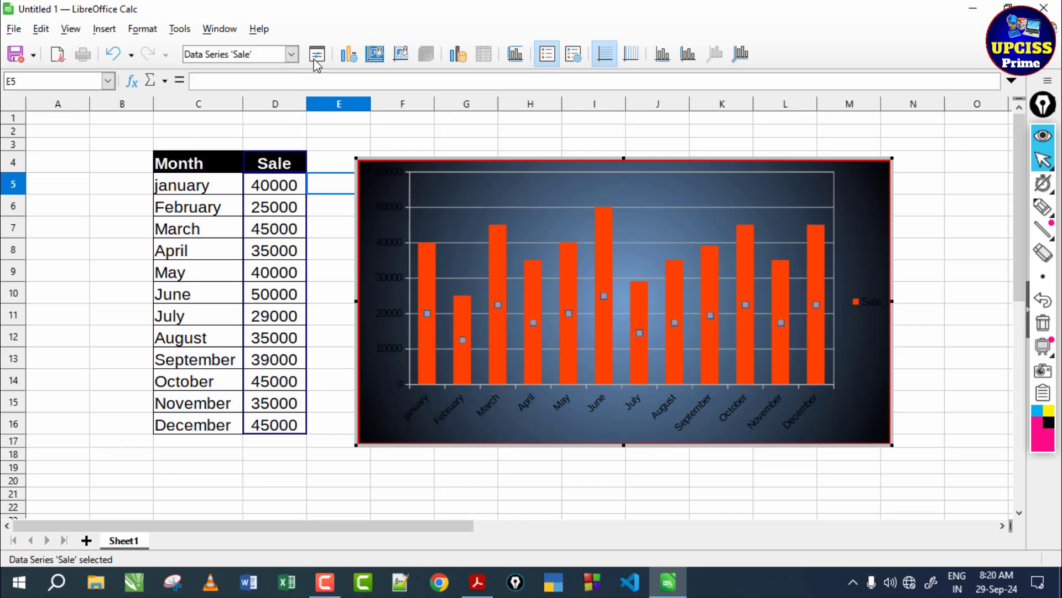
left_click(316, 55)
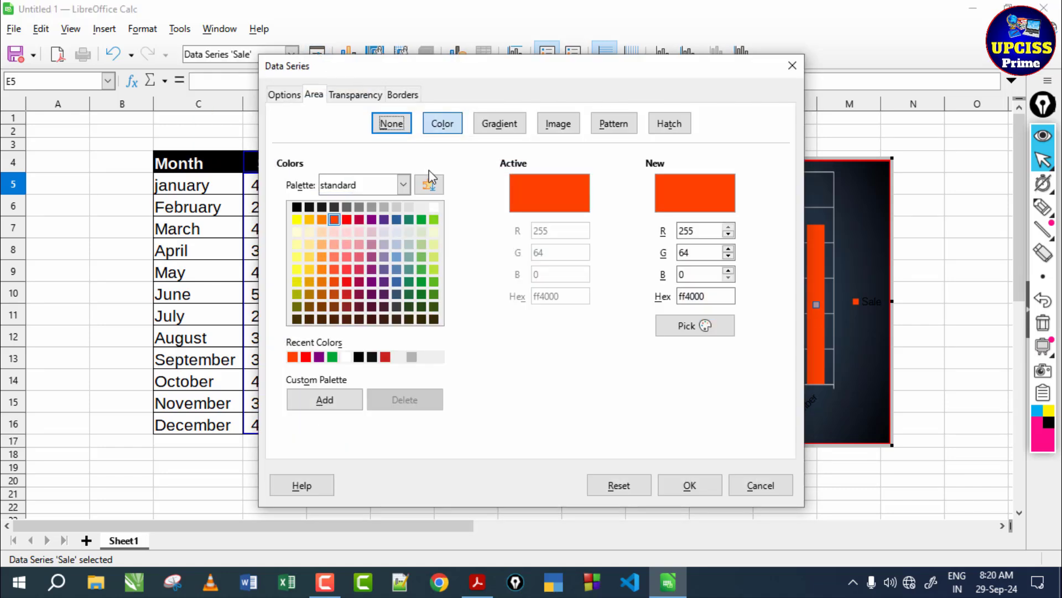
left_click(792, 65)
- Fill the chart wall behind the columns with the black-on-white pattern of short diagonal dashes
left_click(291, 54)
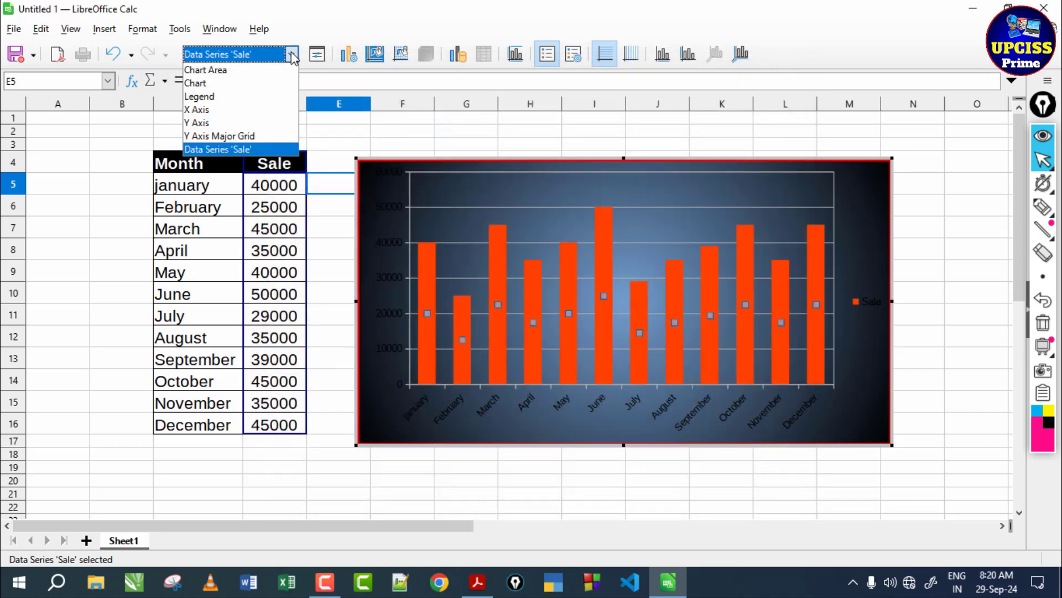
left_click(248, 76)
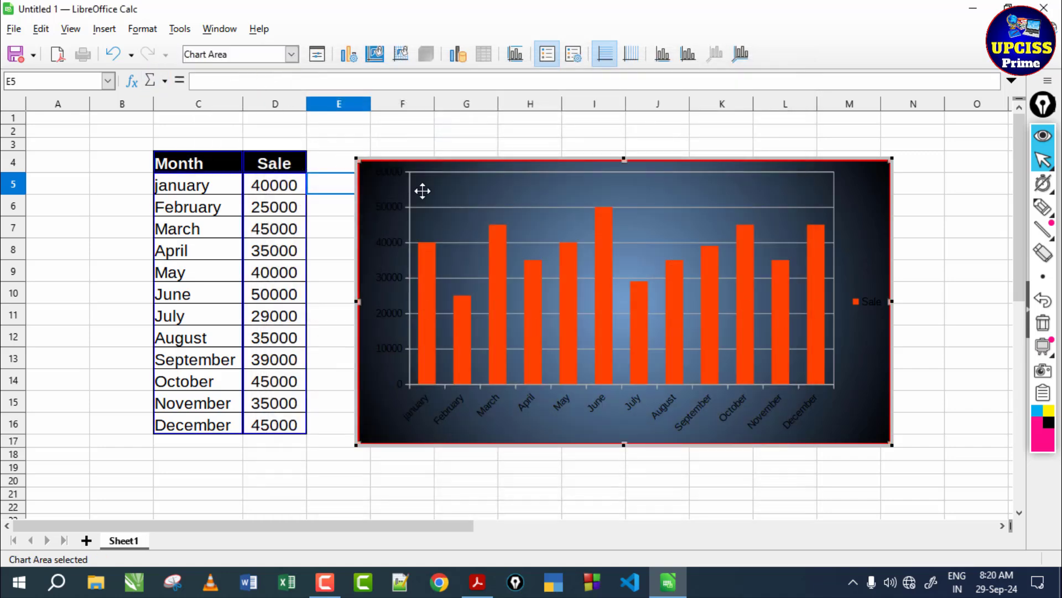
left_click(470, 184)
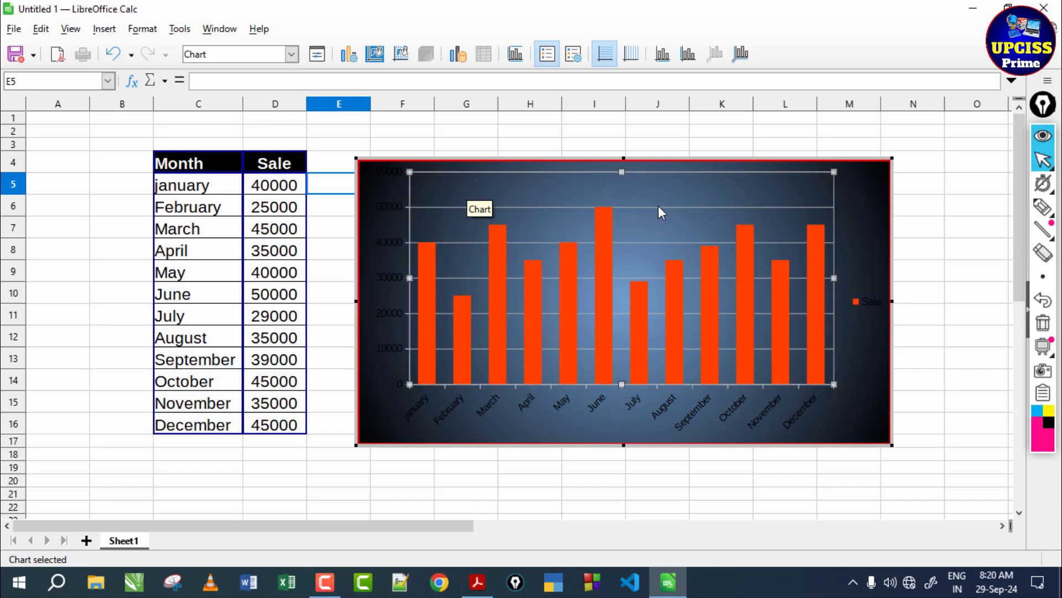
left_click(317, 55)
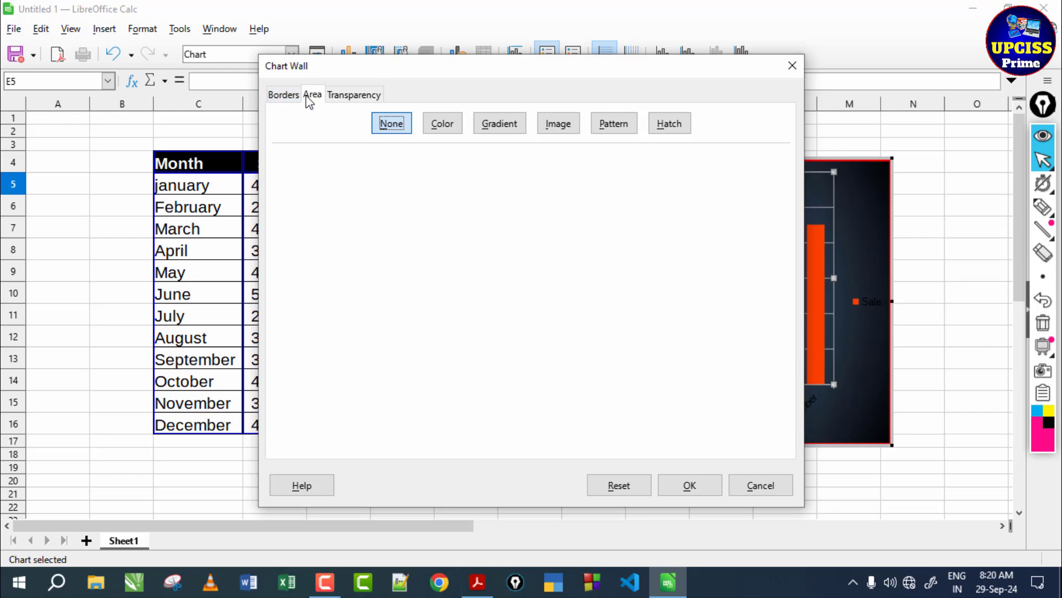
left_click(455, 126)
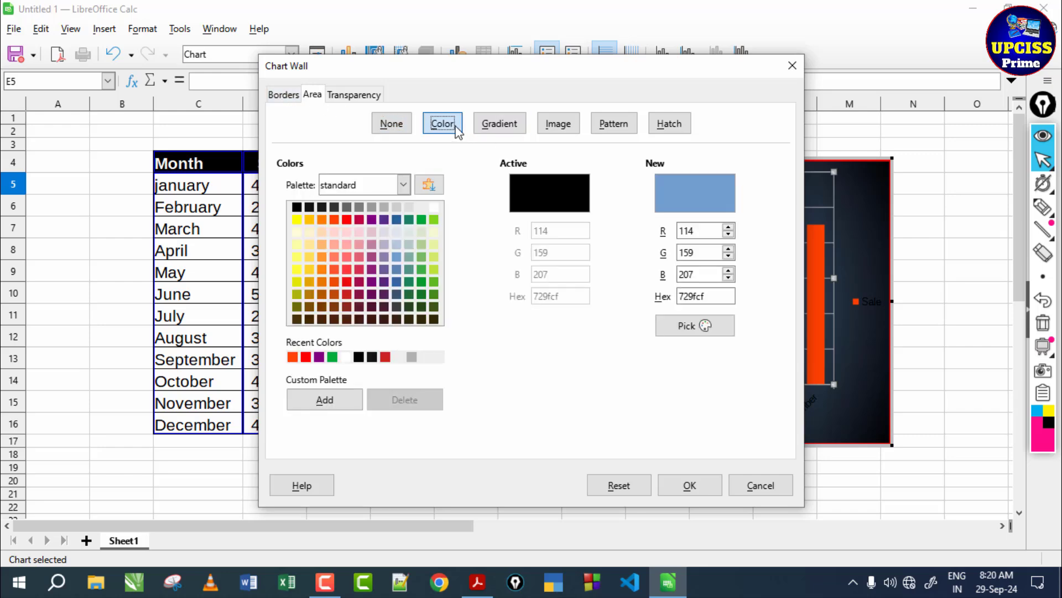
left_click(613, 125)
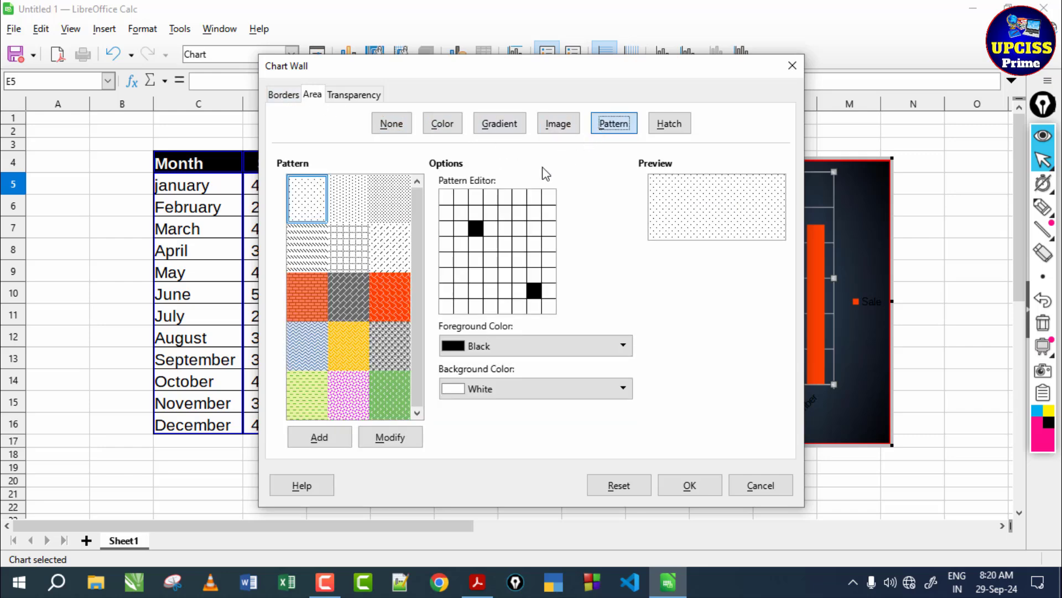
left_click(397, 249)
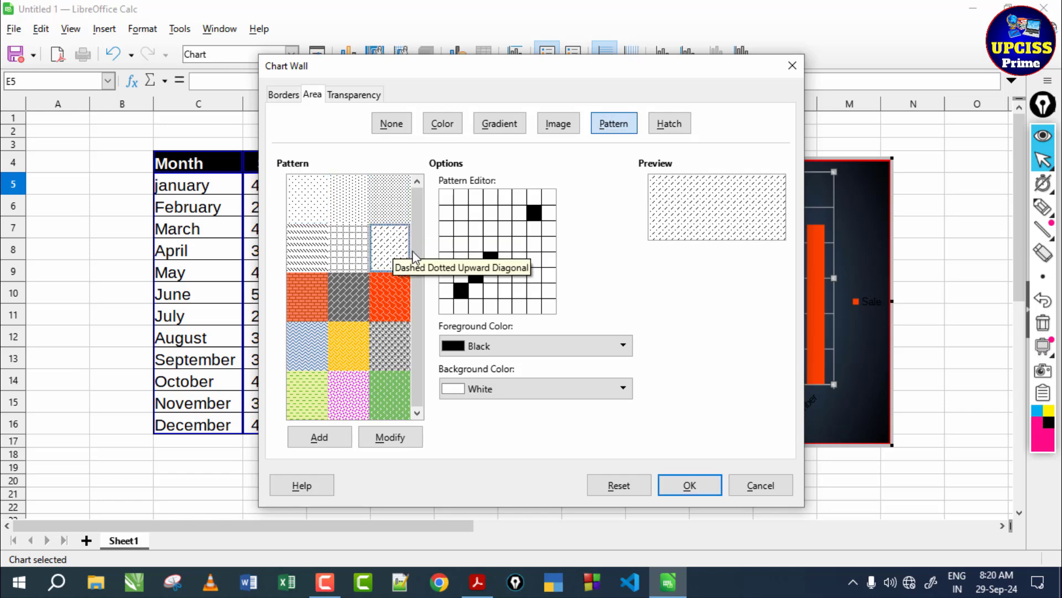
left_click(689, 486)
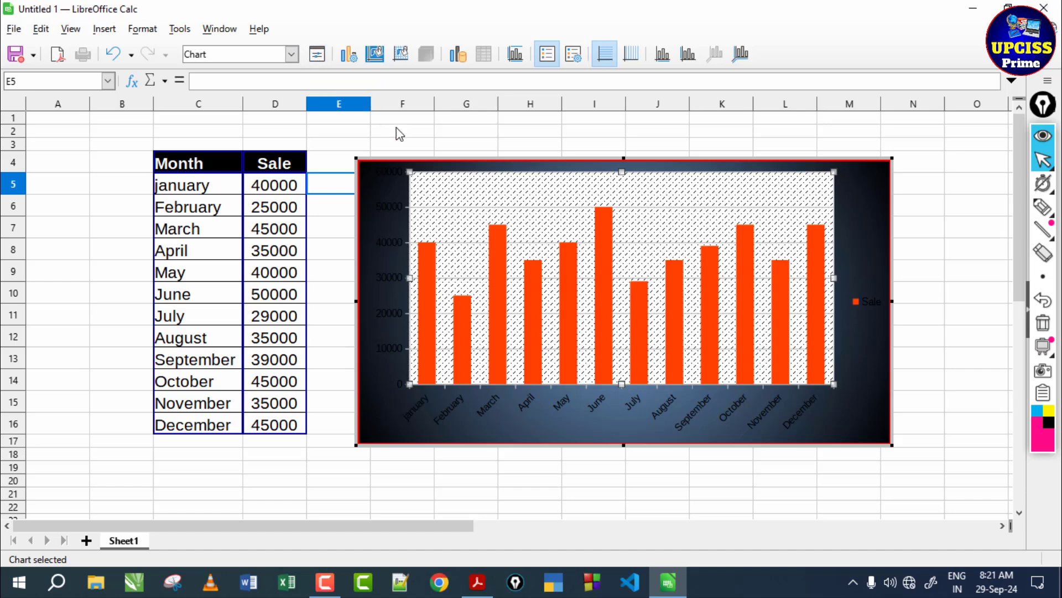
- Change the chart type to Percent Stacked columns
left_click(349, 55)
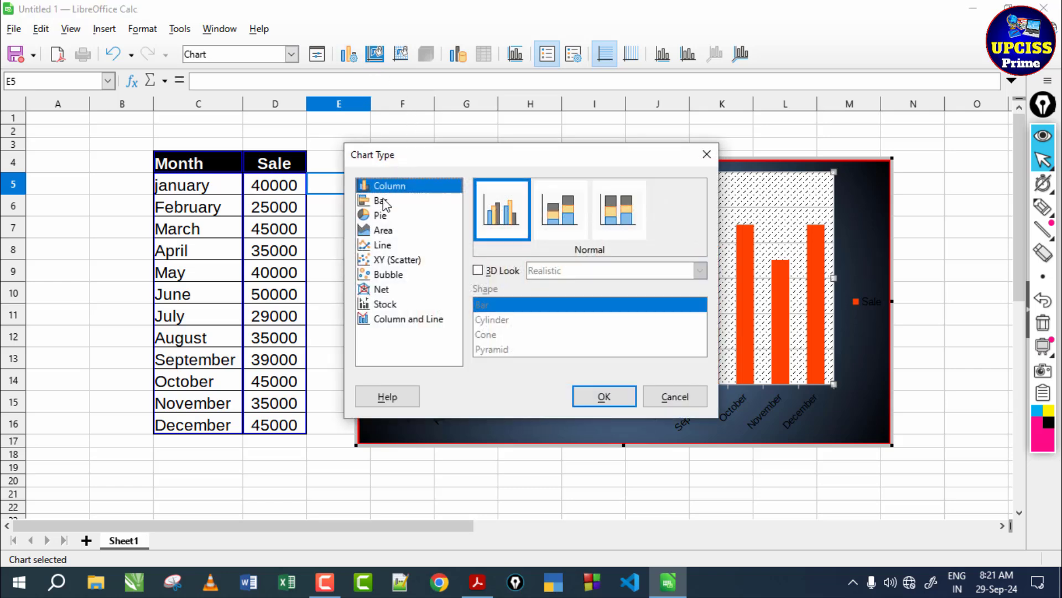
left_click(560, 212)
left_click(628, 218)
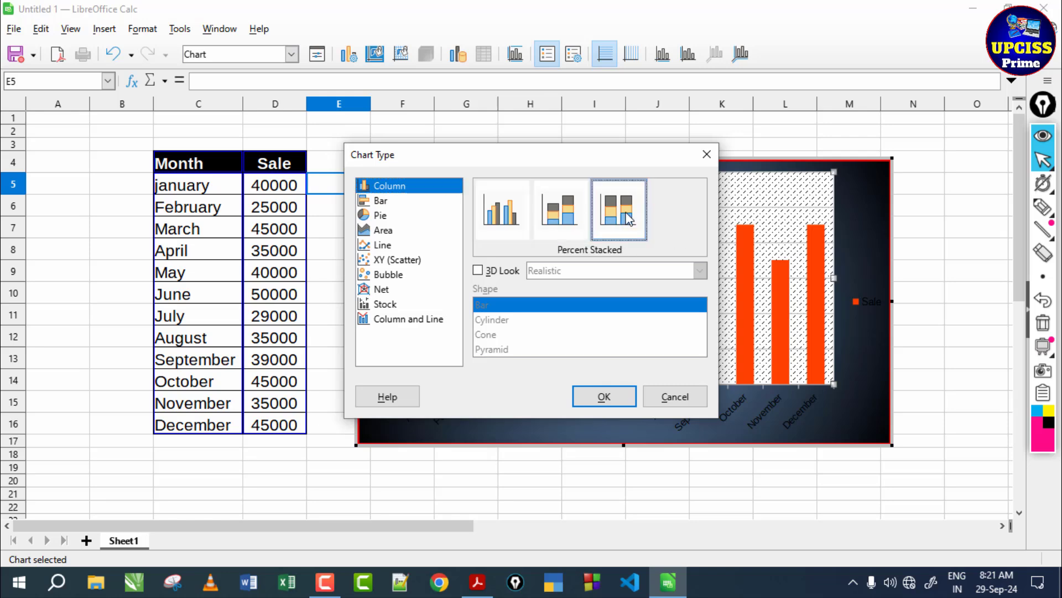
left_click(607, 399)
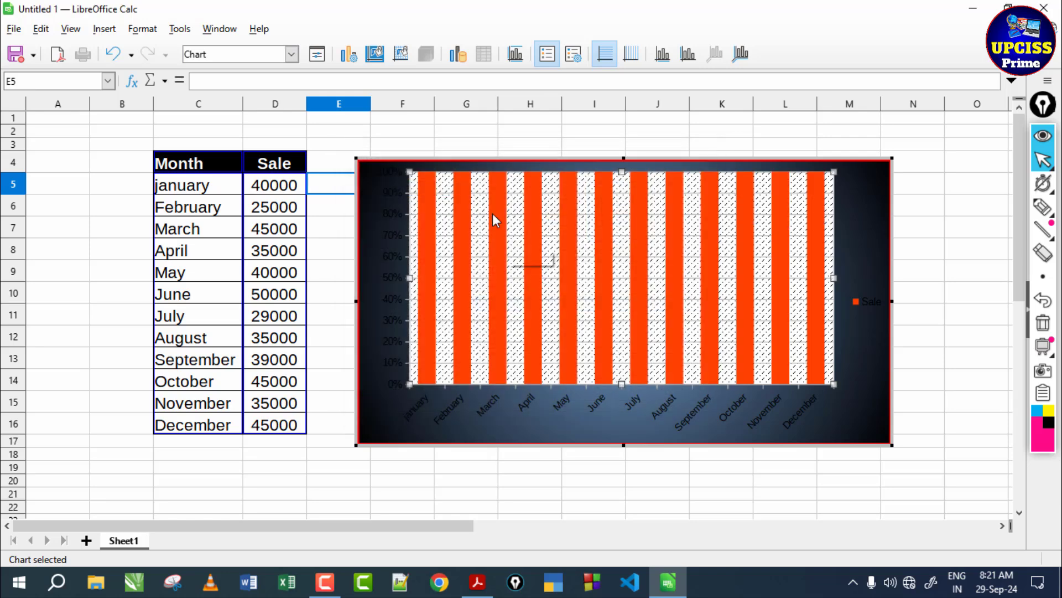
- Return the chart type to Normal columns
left_click(348, 54)
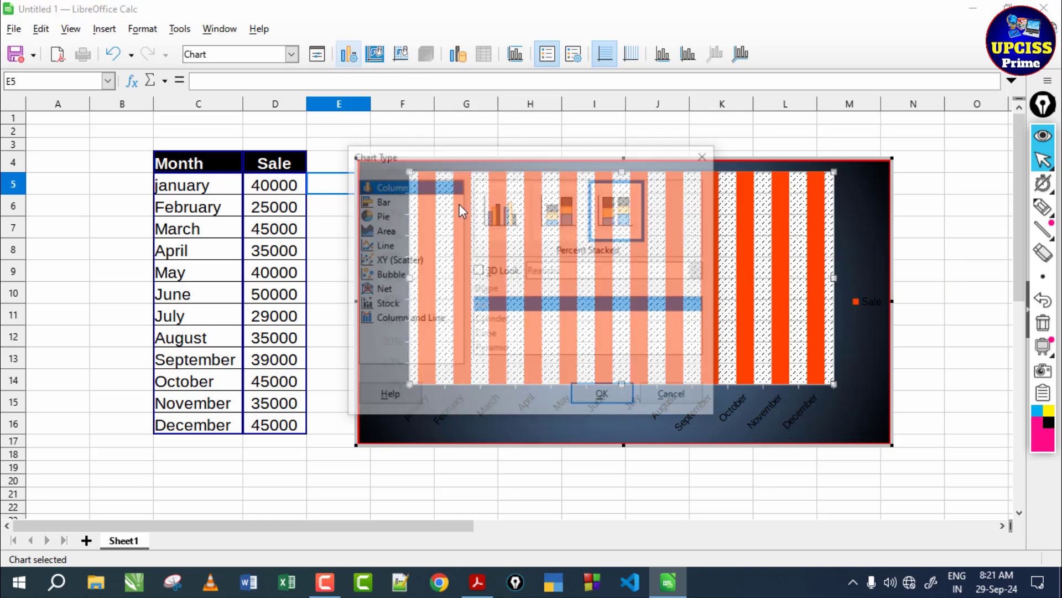
left_click(512, 191)
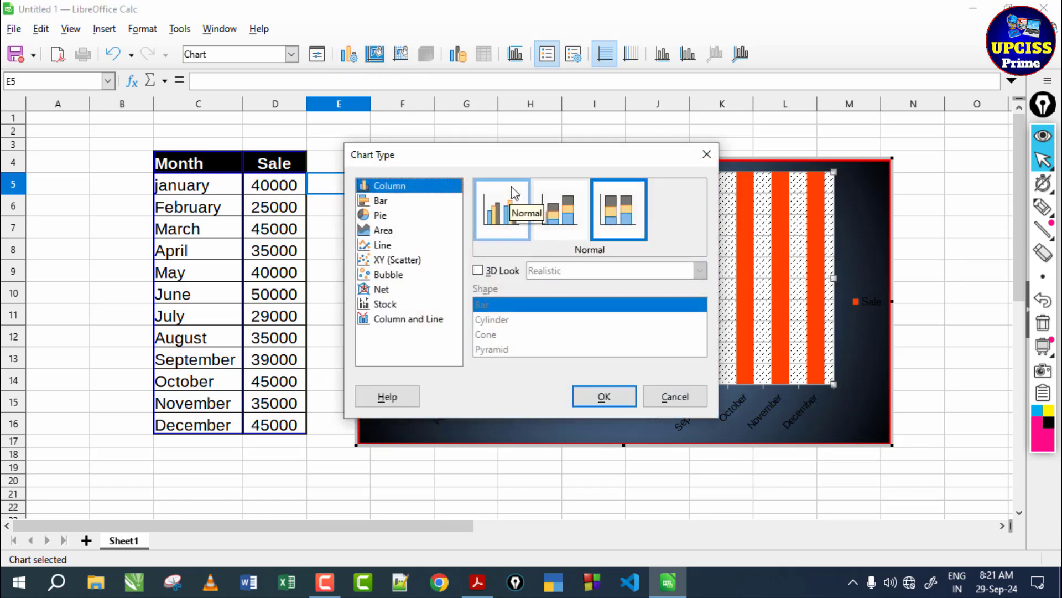
left_click(607, 397)
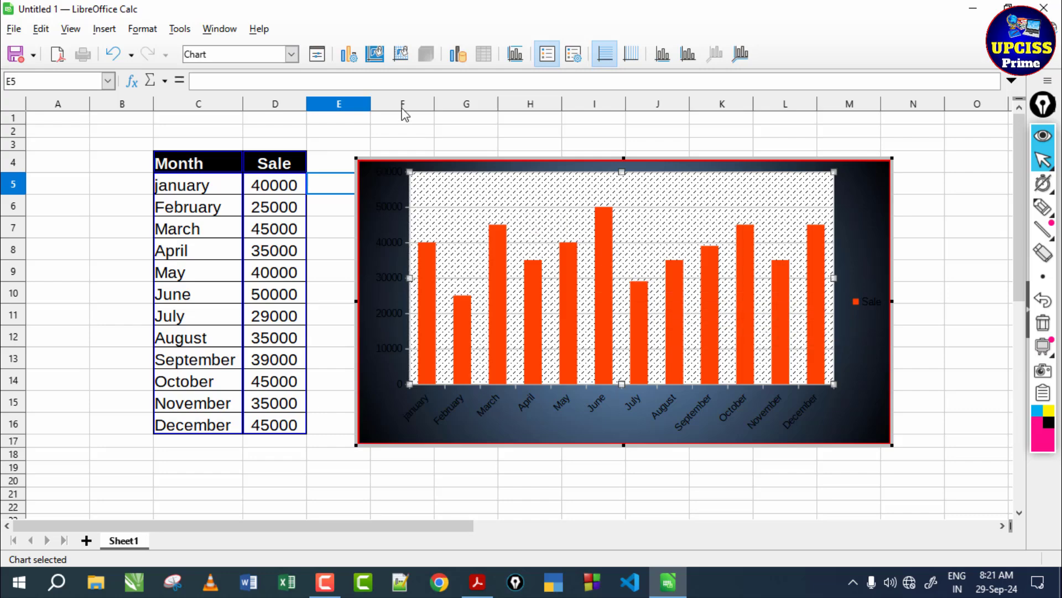
left_click(375, 53)
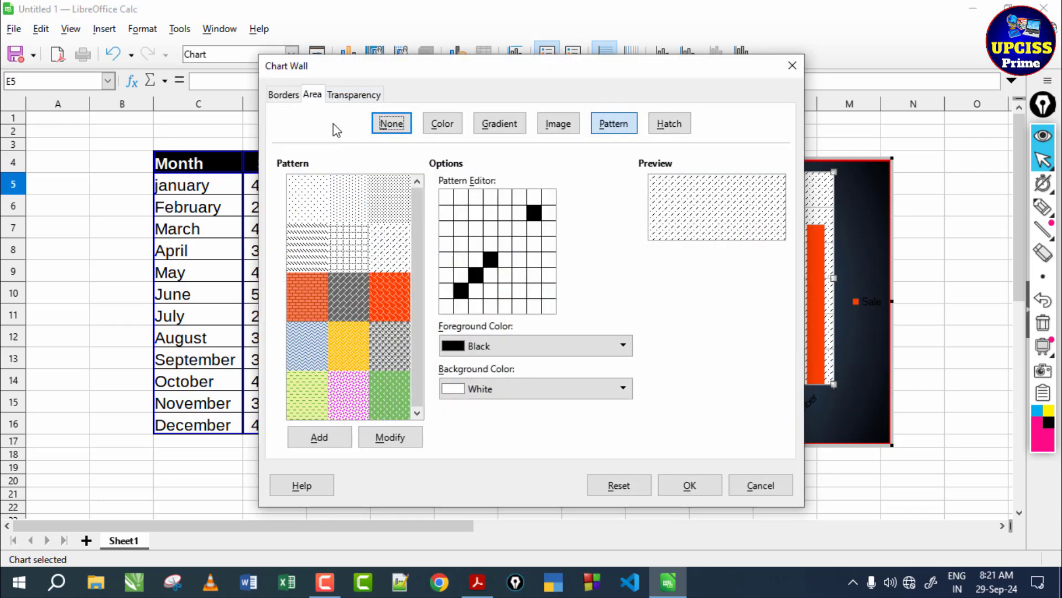
left_click(792, 65)
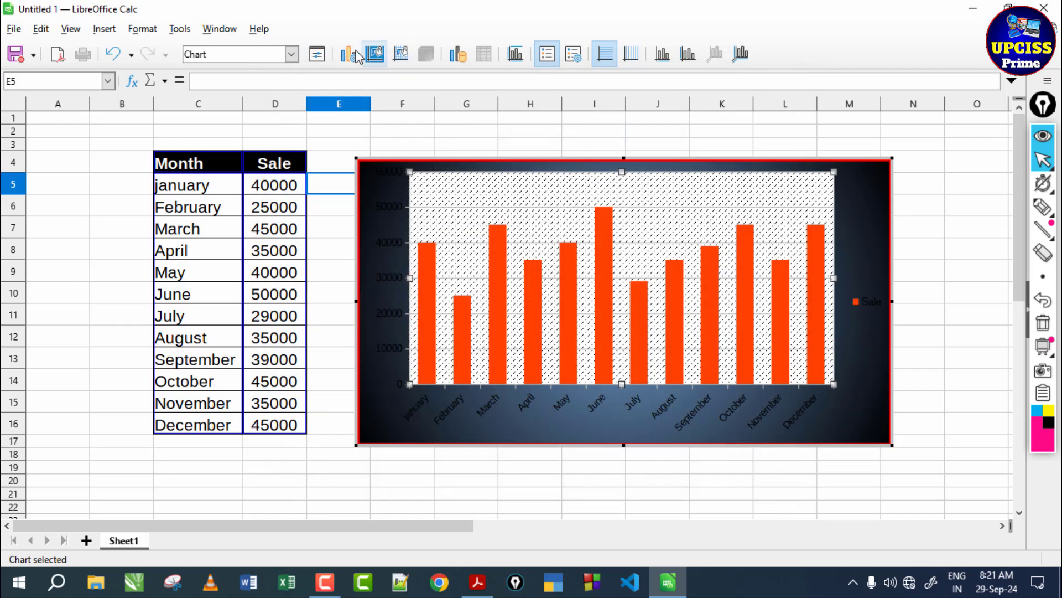
- Change the chart to a Line chart with the Points and Lines variant
left_click(349, 54)
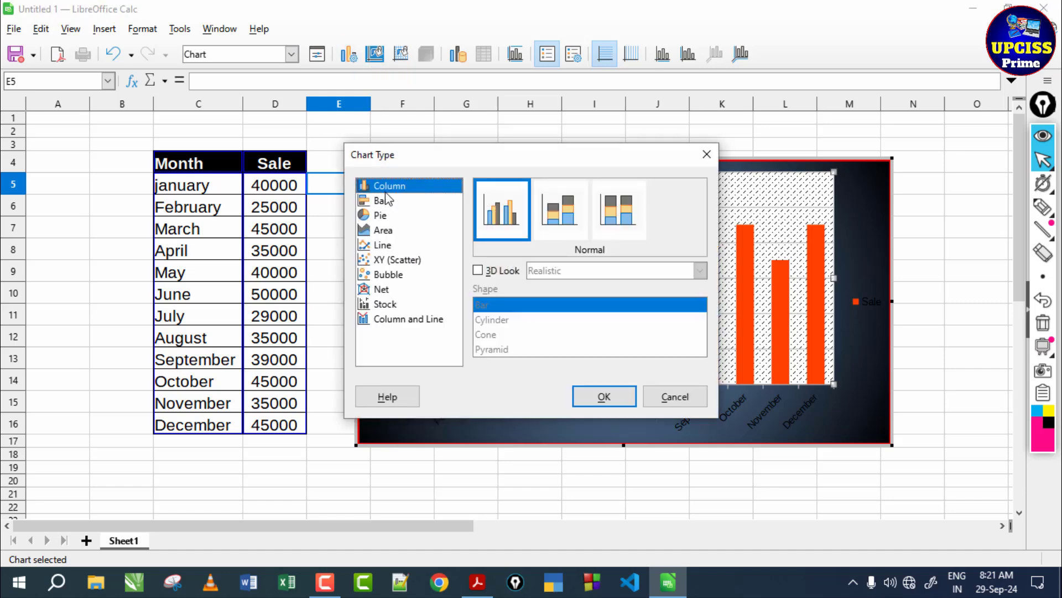
left_click(387, 247)
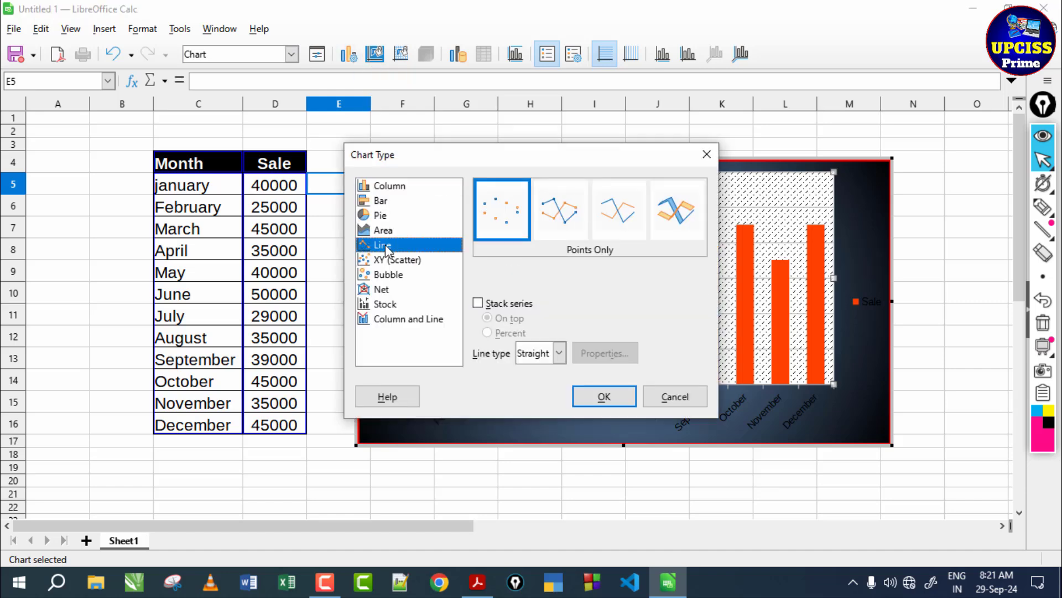
left_click(559, 222)
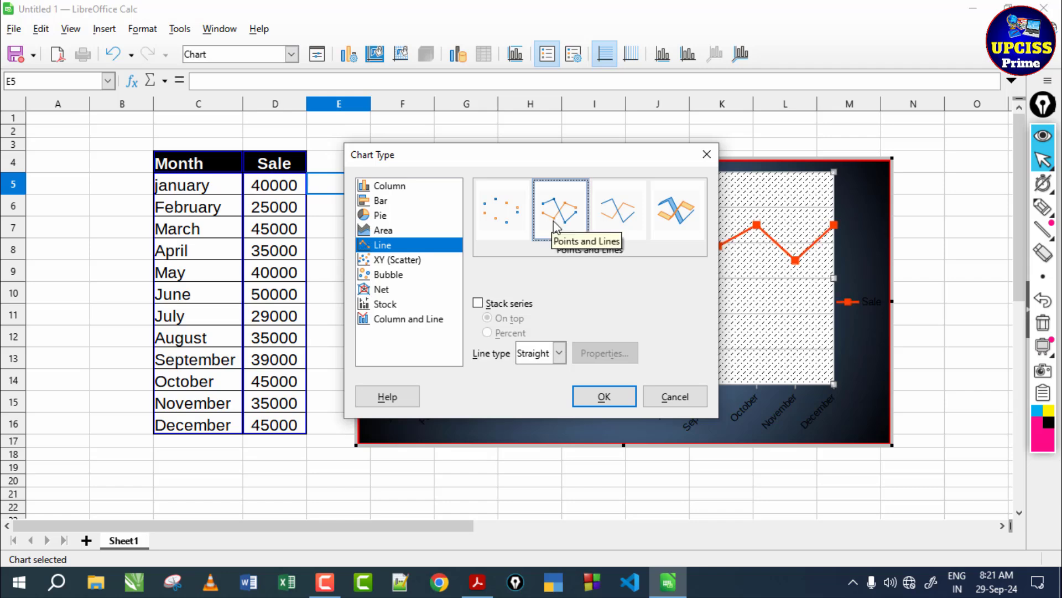
left_click(604, 394)
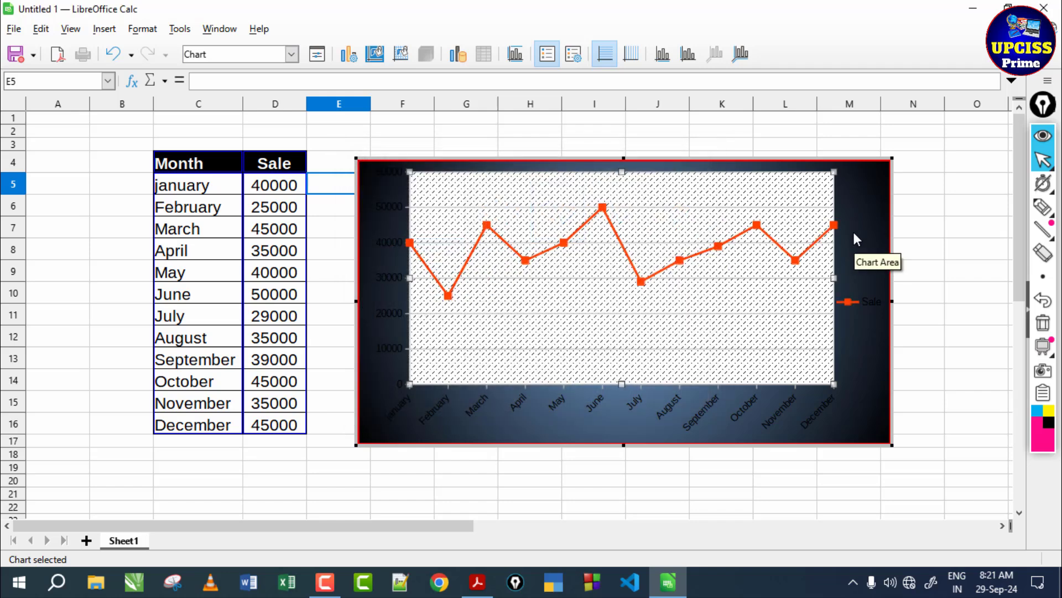
- Change the chart to an Area chart with the Normal variant
left_click(349, 54)
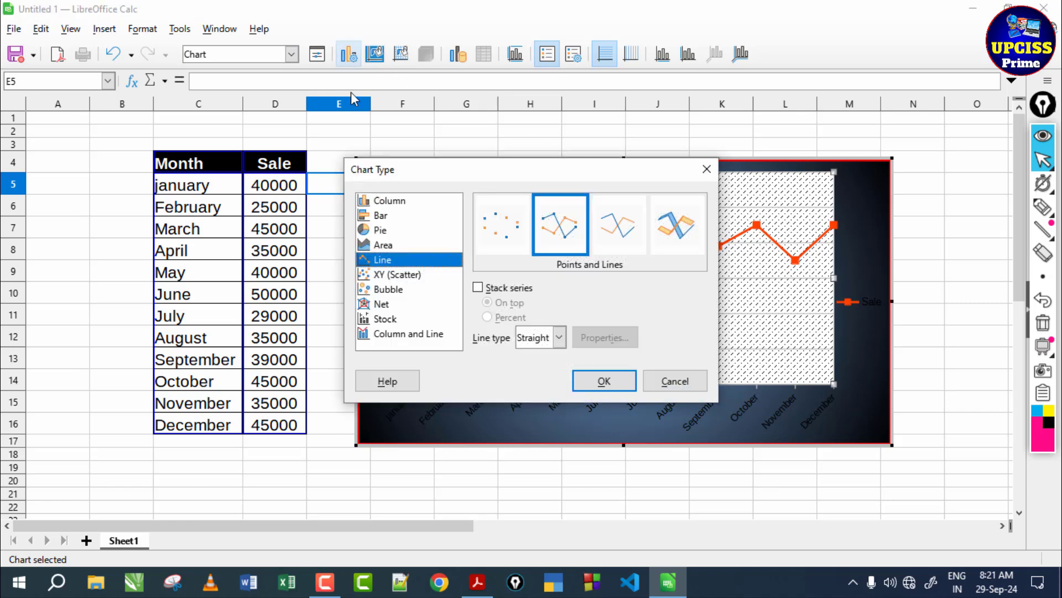
left_click(395, 248)
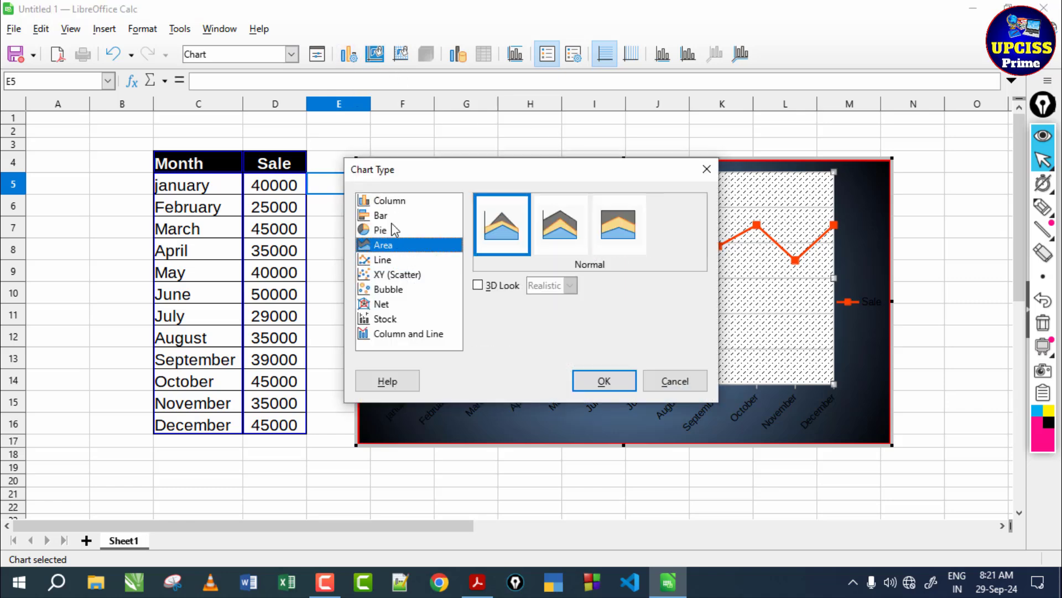
left_click(604, 381)
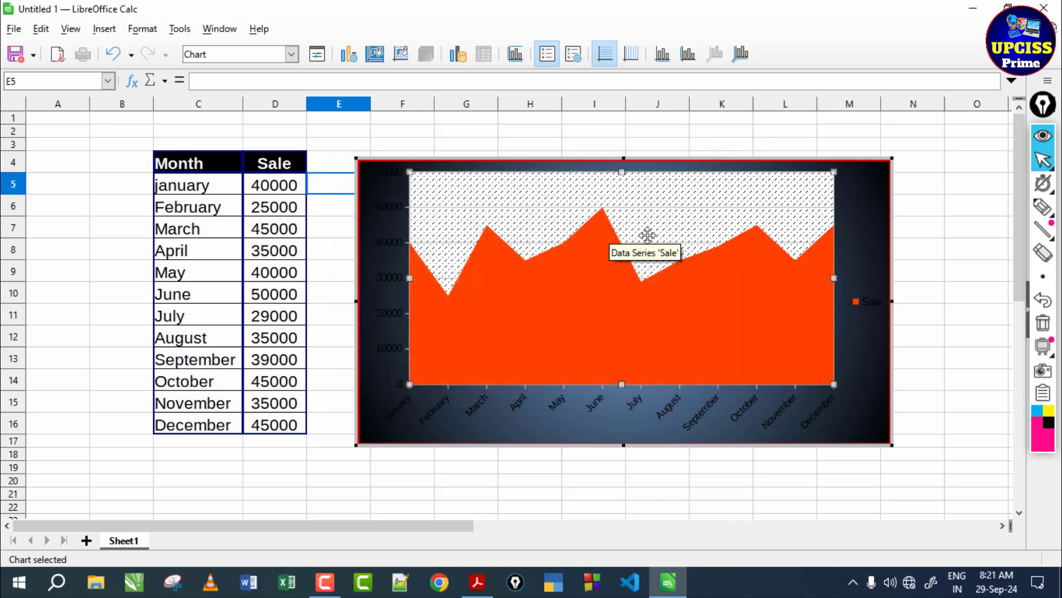
- Change the chart back to the Column type with the Normal variant
left_click(356, 59)
left_click(396, 206)
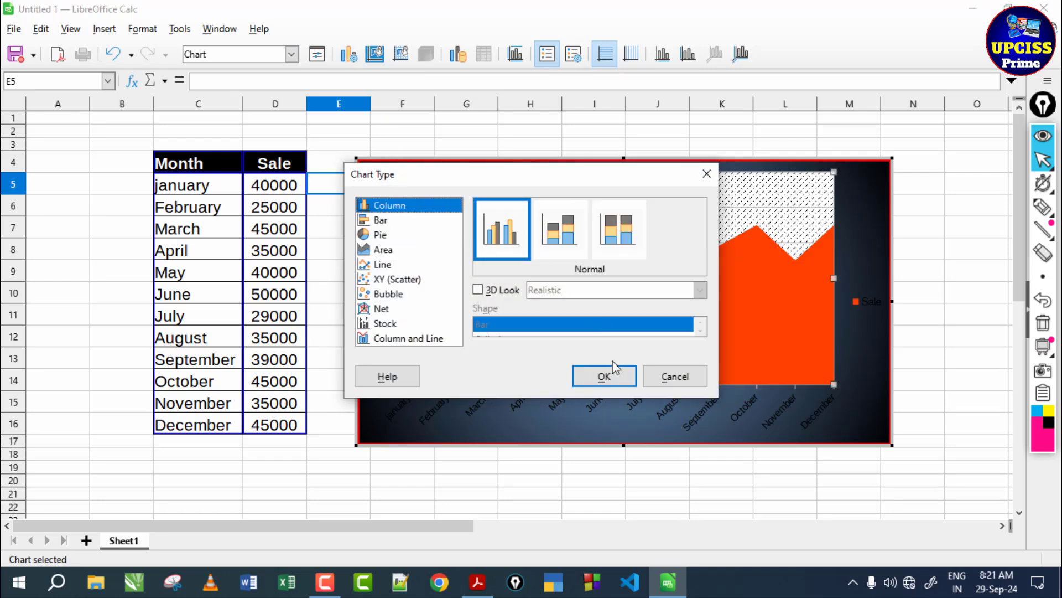
left_click(612, 377)
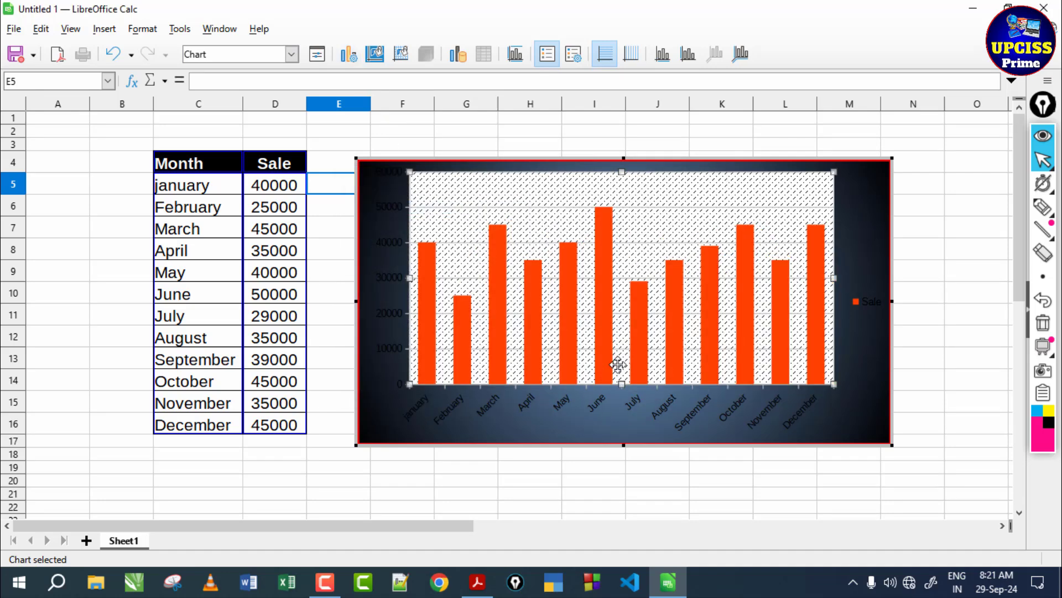
- Fill the chart area with the solid green color 81d41a from the standard palette
left_click(374, 55)
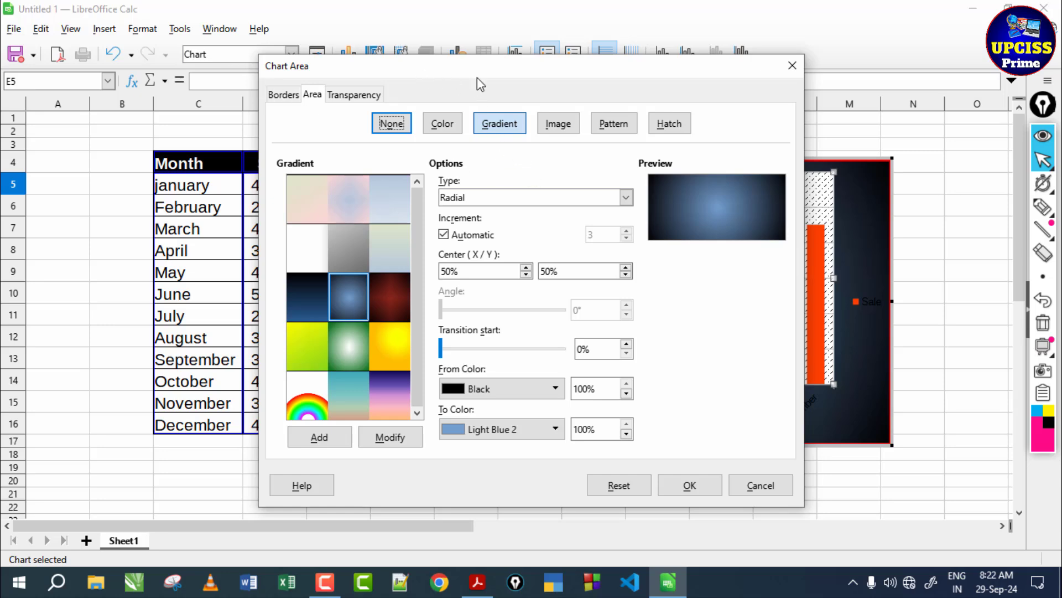
left_click(442, 123)
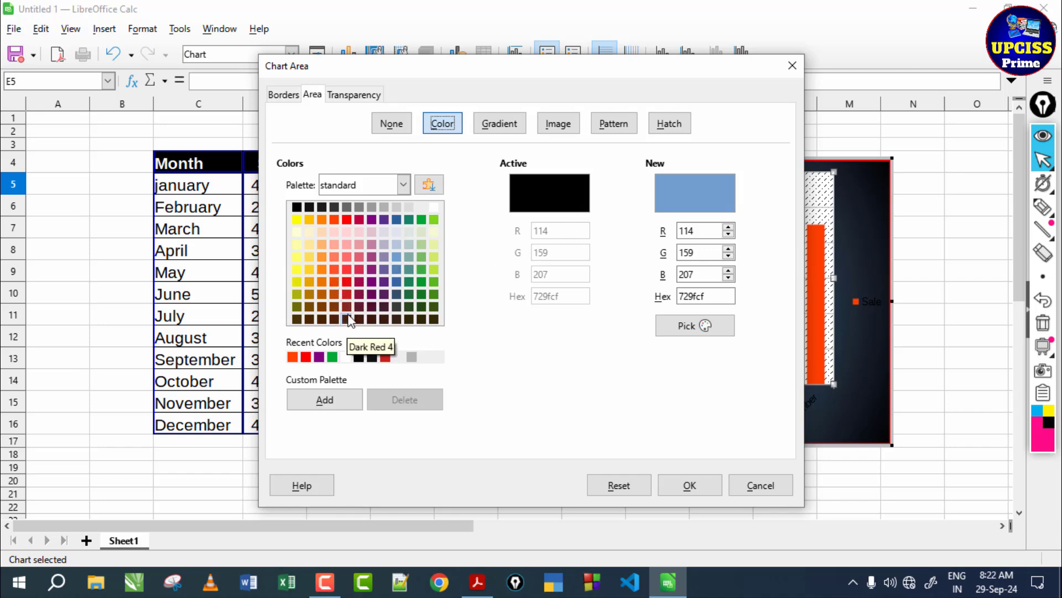
left_click(347, 281)
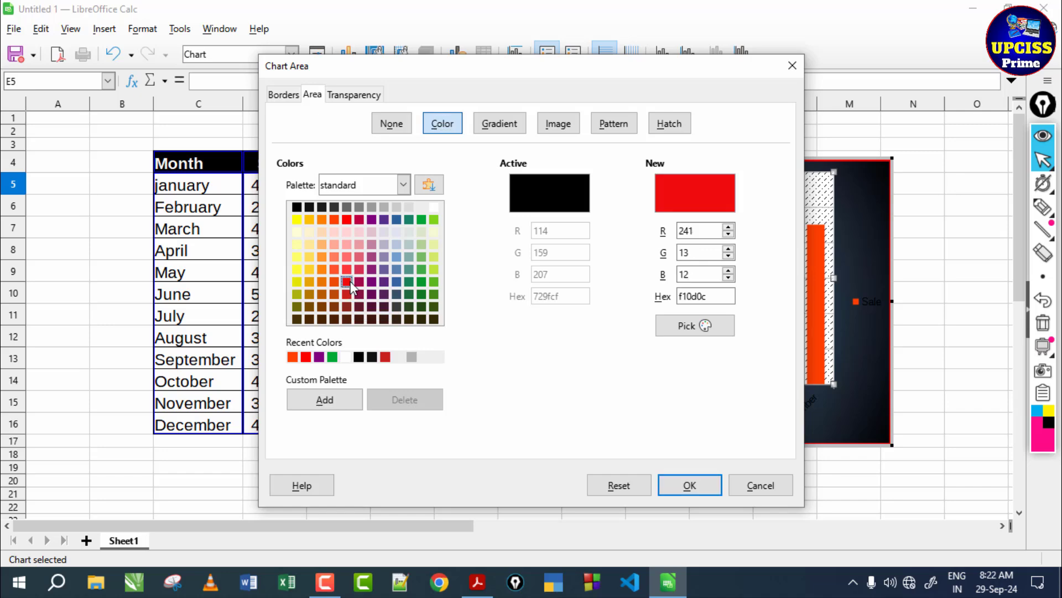
left_click(421, 219)
left_click(434, 219)
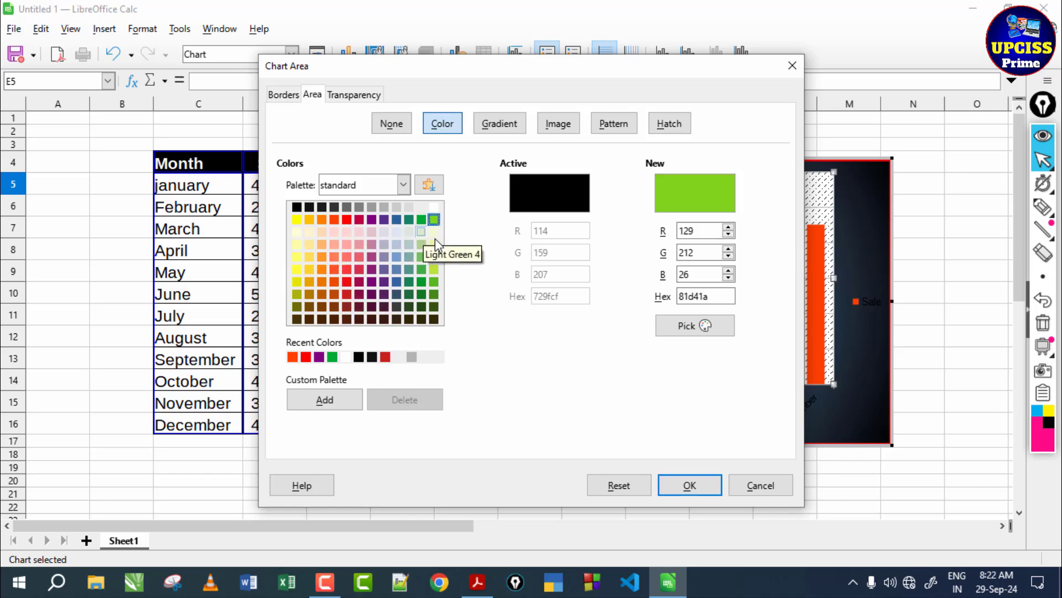
left_click(690, 485)
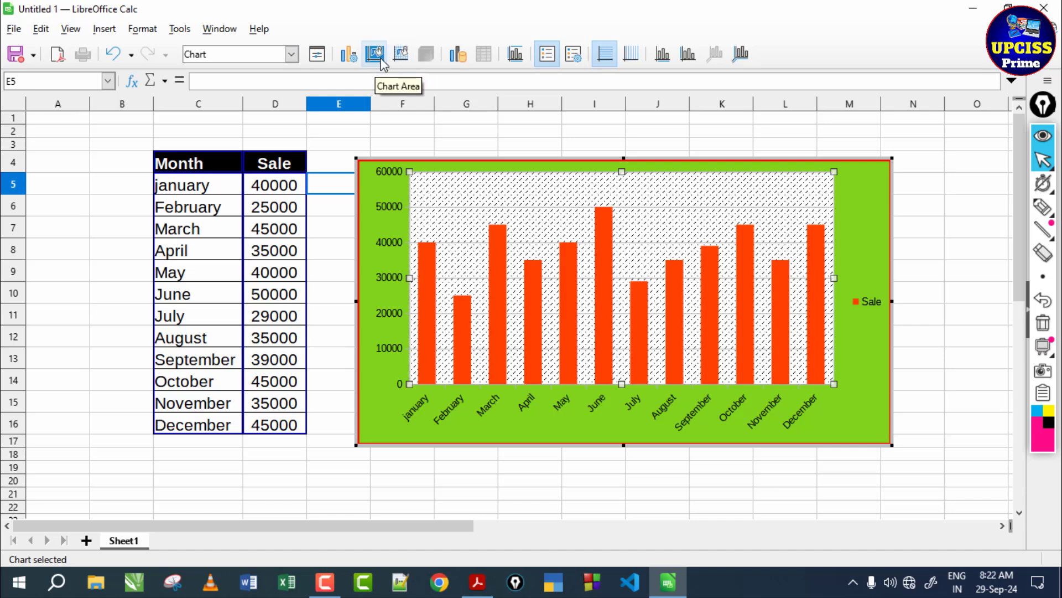
- Fill the chart wall with the Square (Quadratic) gradient running from Black to Dark Red 3
left_click(408, 56)
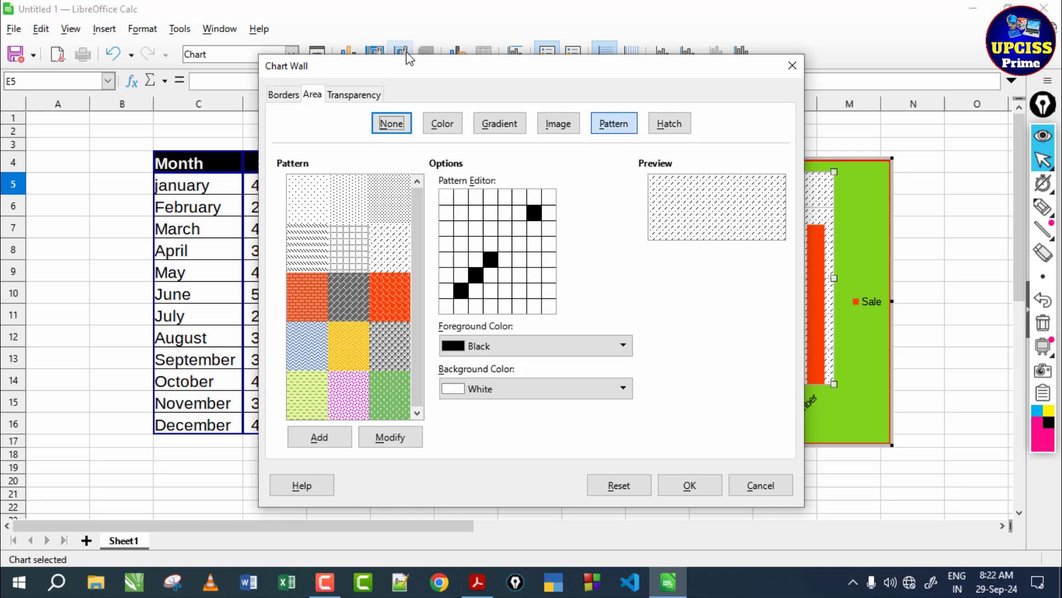
left_click(443, 123)
left_click(487, 125)
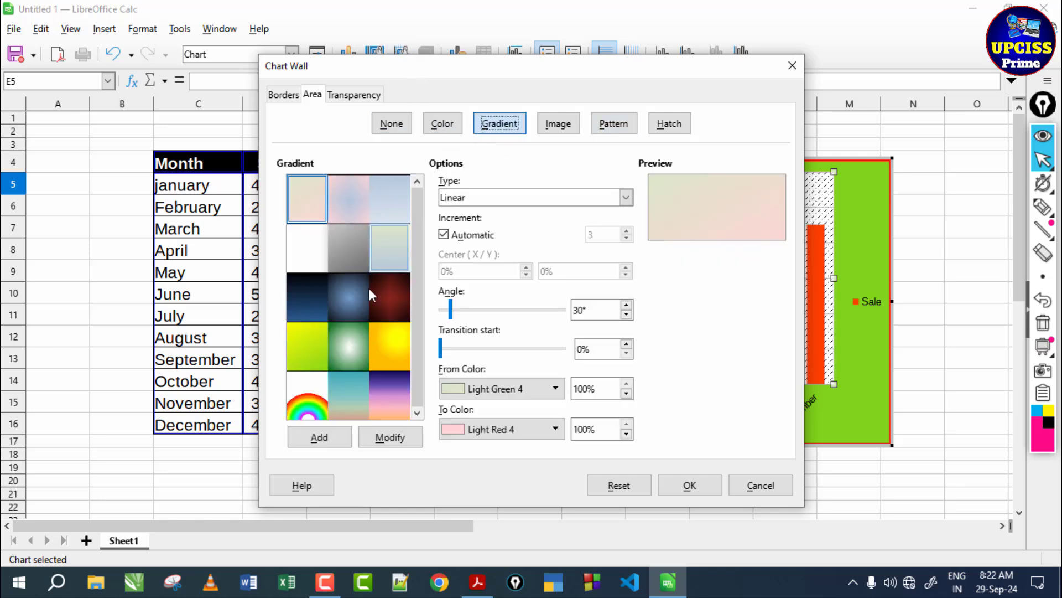
left_click(366, 297)
left_click(366, 344)
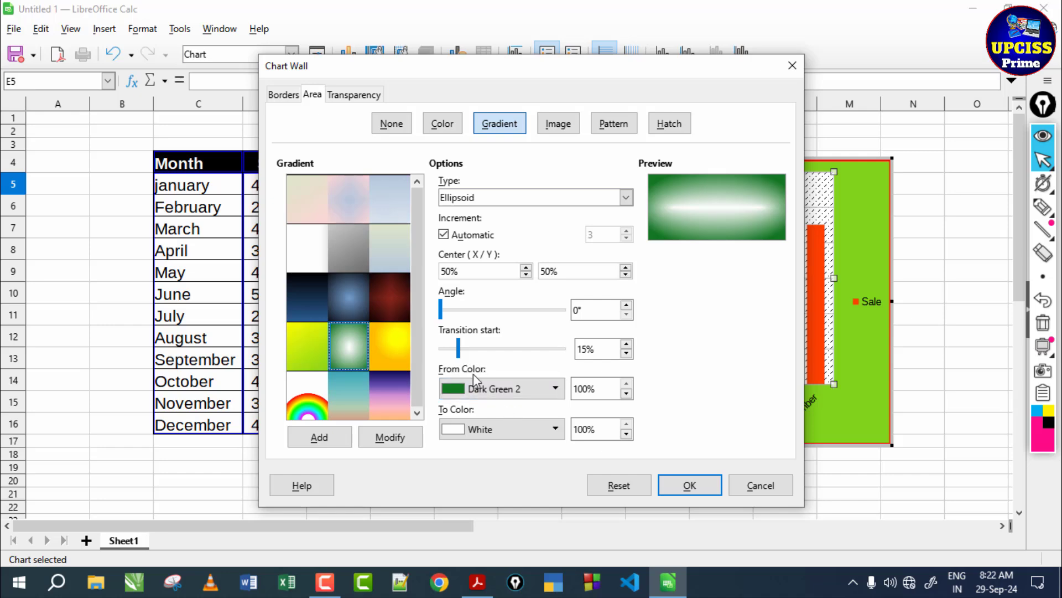
left_click(381, 287)
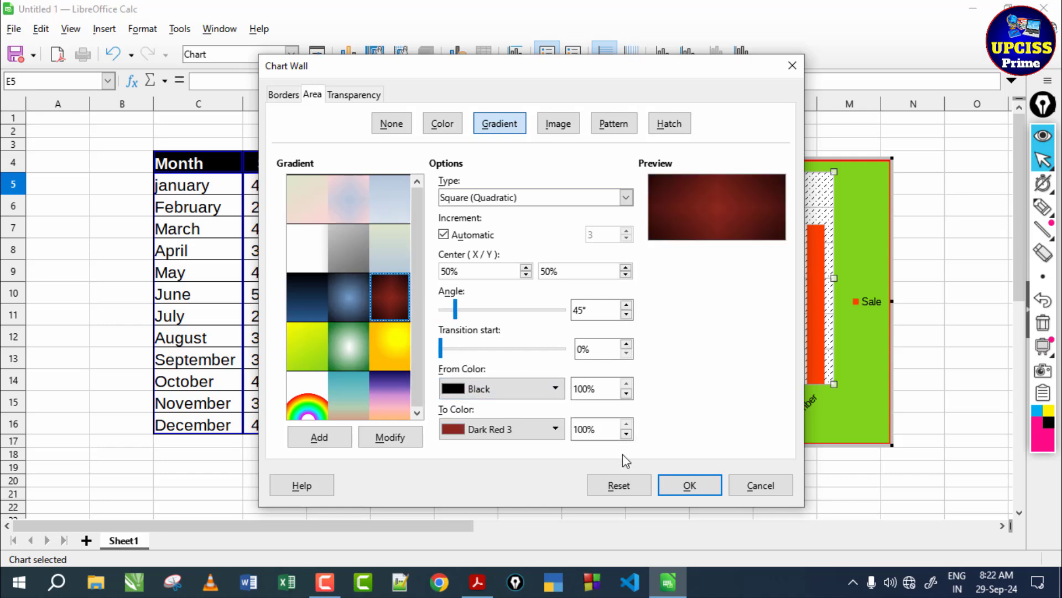
left_click(686, 485)
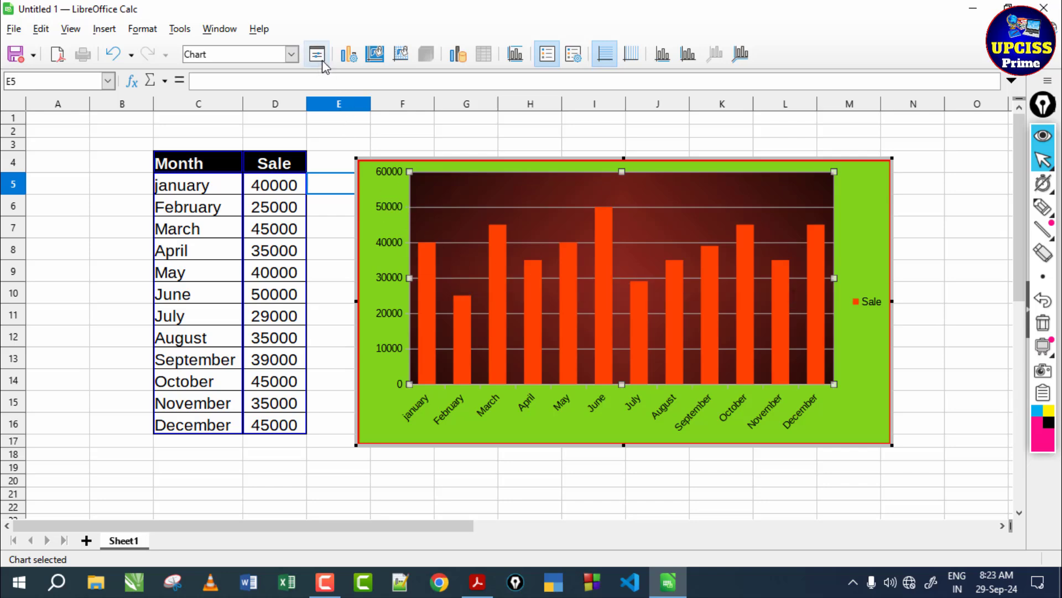
- Switch the chart wall fill to an image and browse to the "desktop image" folder in Pictures to import one
left_click(401, 54)
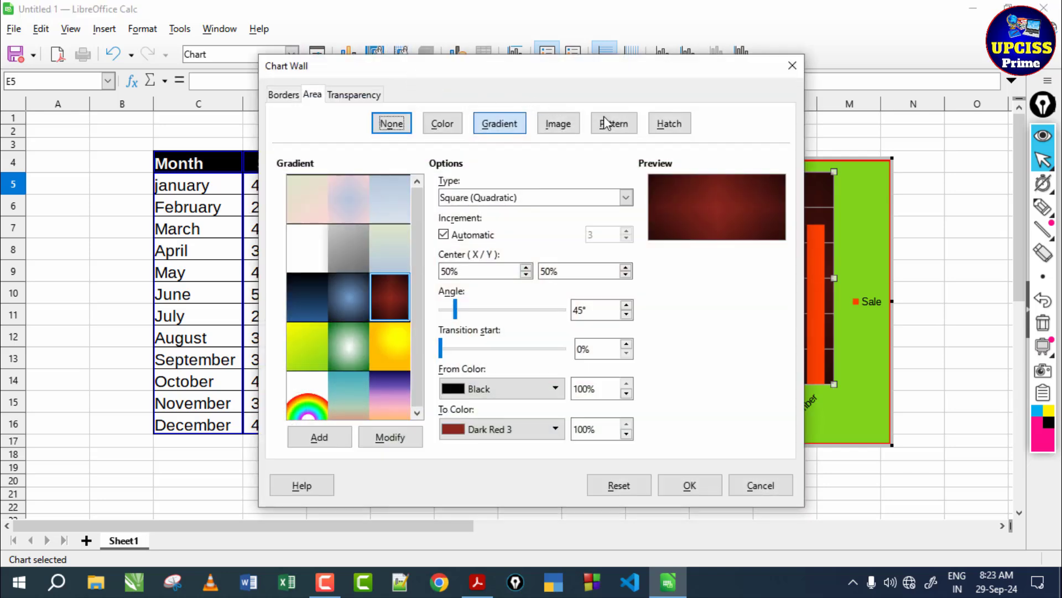
left_click(559, 124)
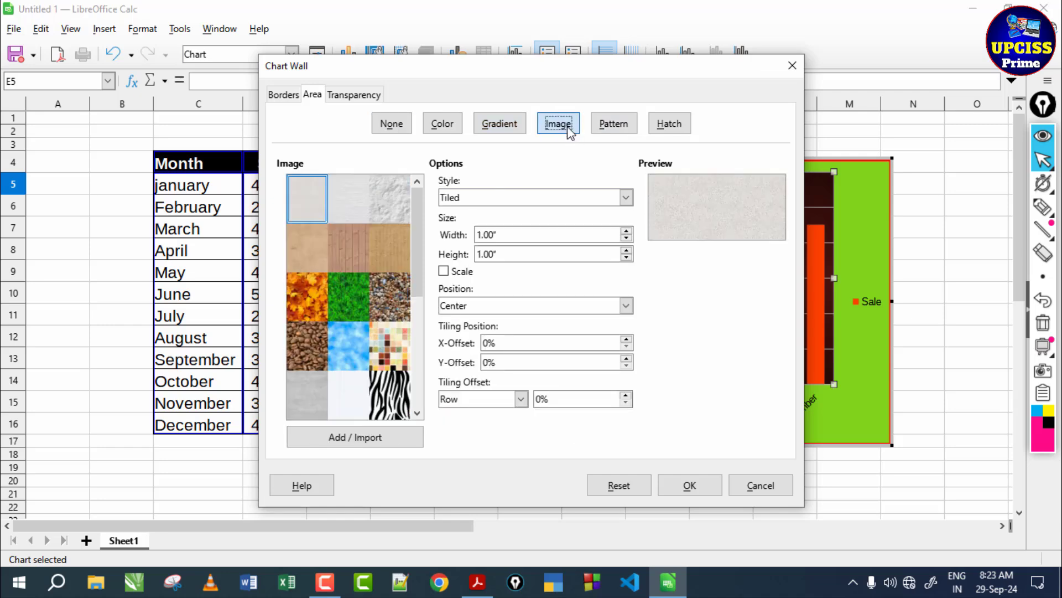
scroll(357, 300, "down", 5)
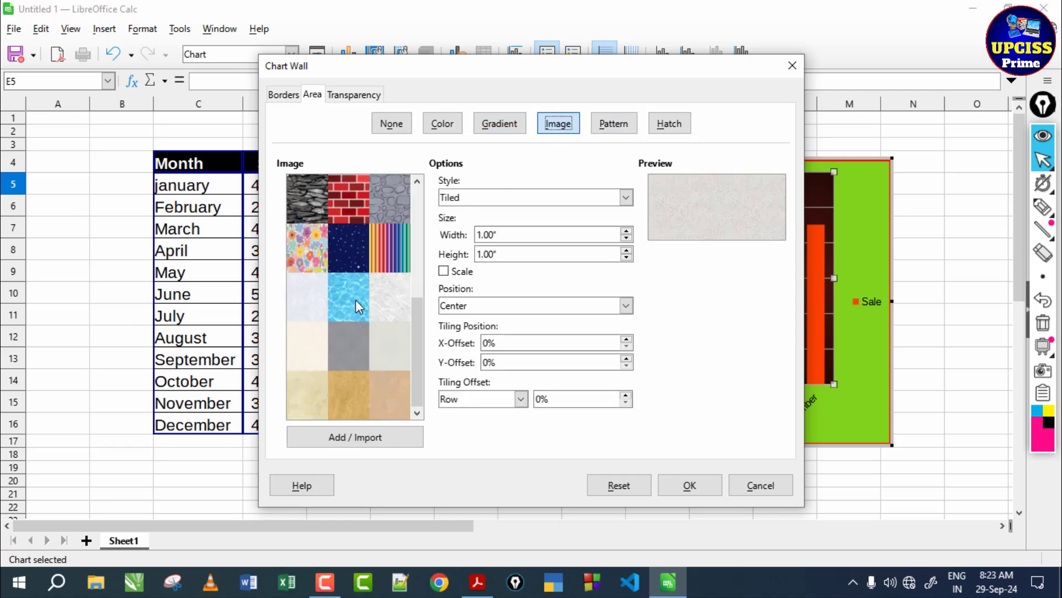
left_click(363, 437)
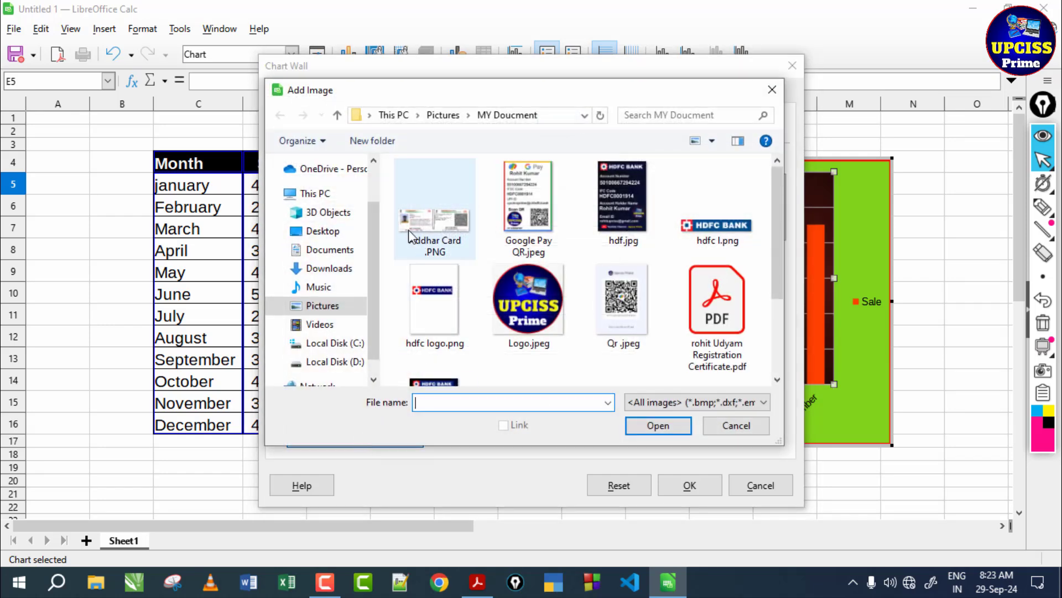
left_click(332, 194)
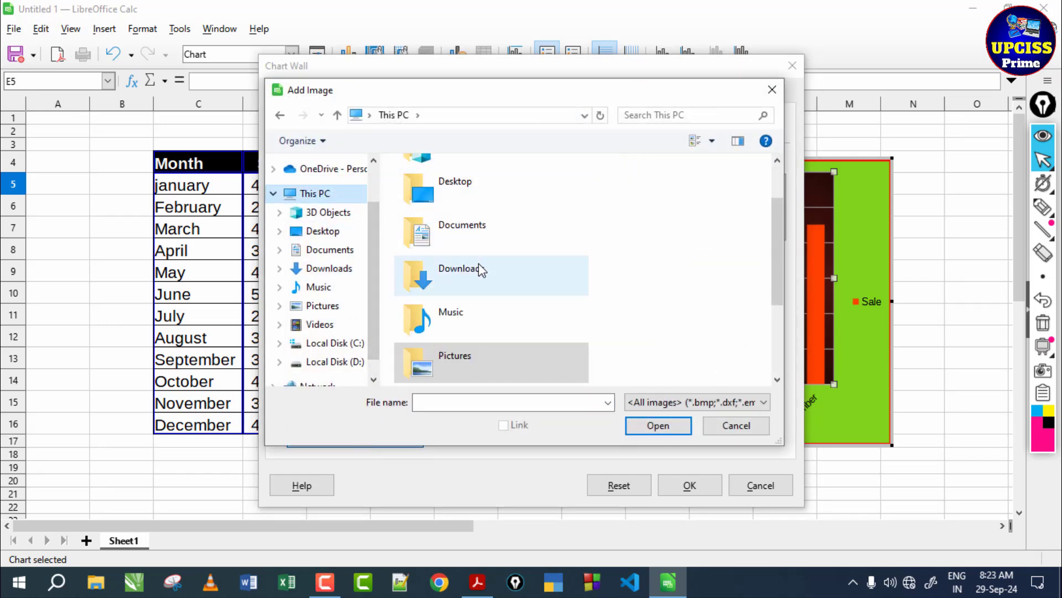
left_click(331, 305)
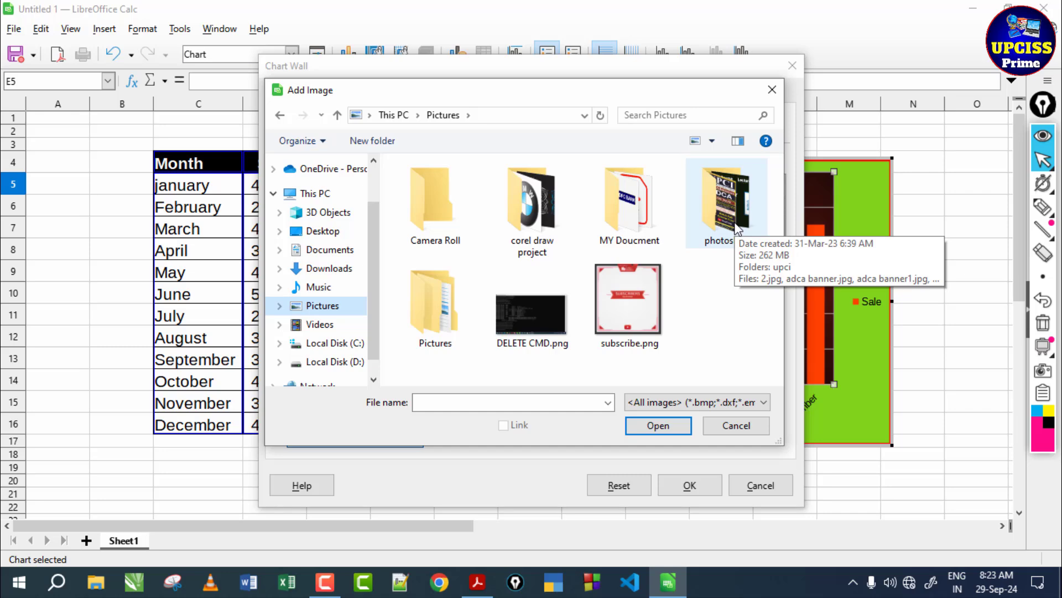
double_click(453, 316)
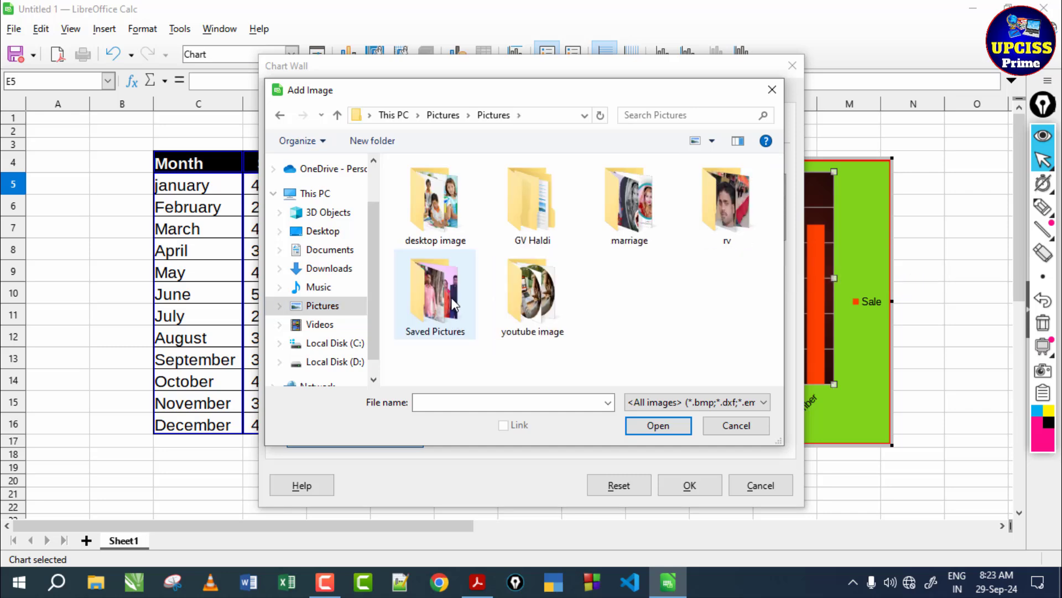
double_click(438, 239)
- Import Entrnce.png under the name Entrnce and apply it as the tiled chart wall image
left_click(437, 227)
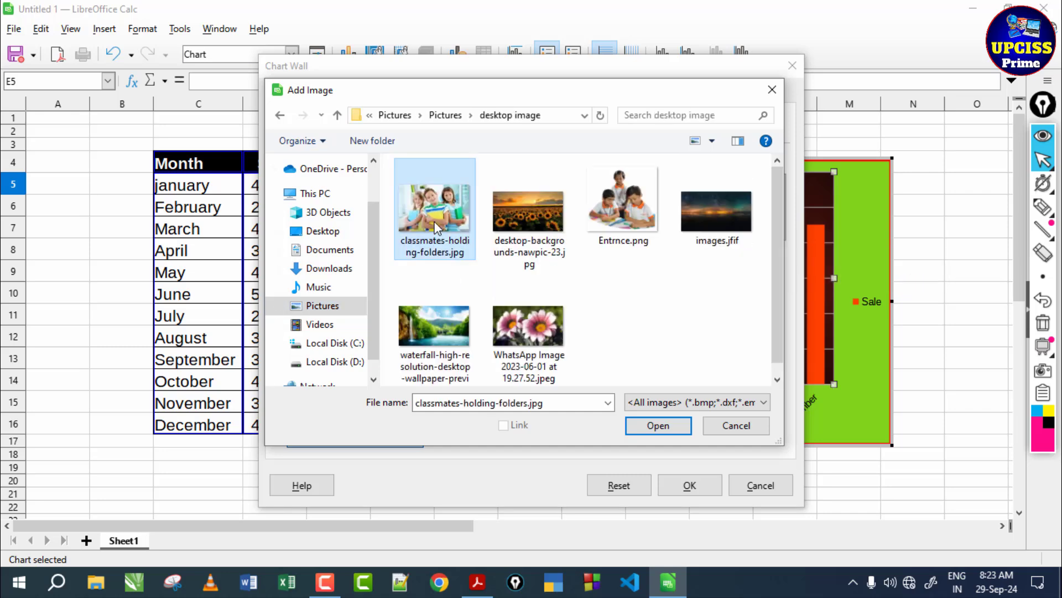
left_click(618, 220)
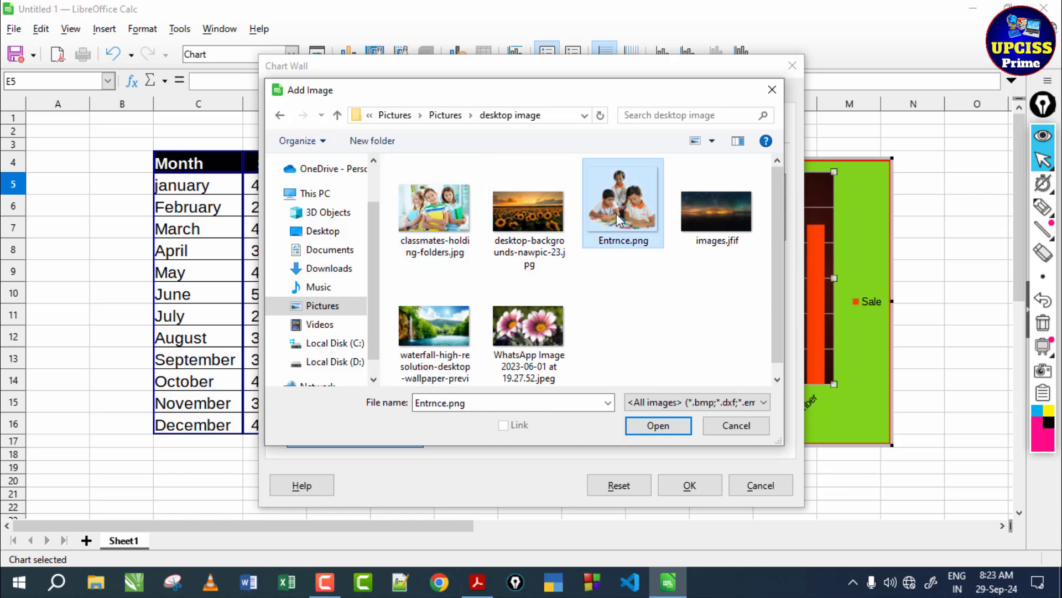
left_click(641, 431)
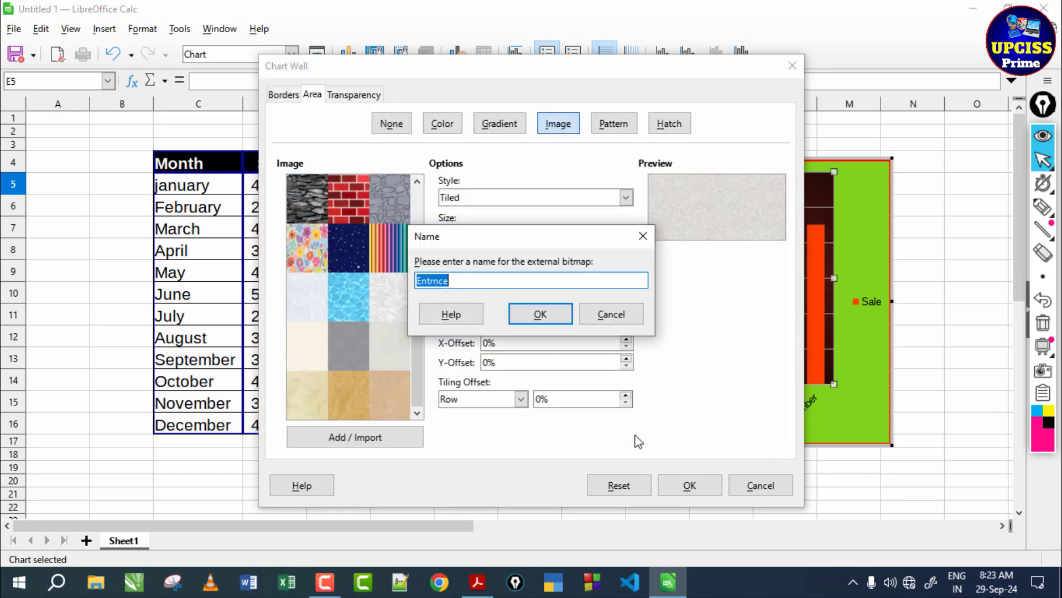
left_click(550, 320)
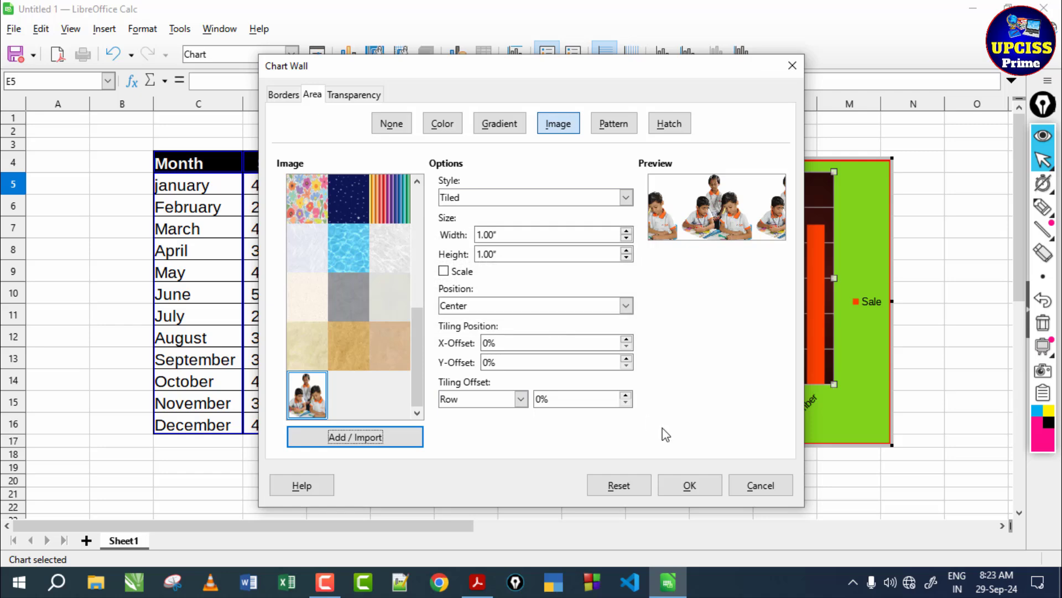
left_click(691, 487)
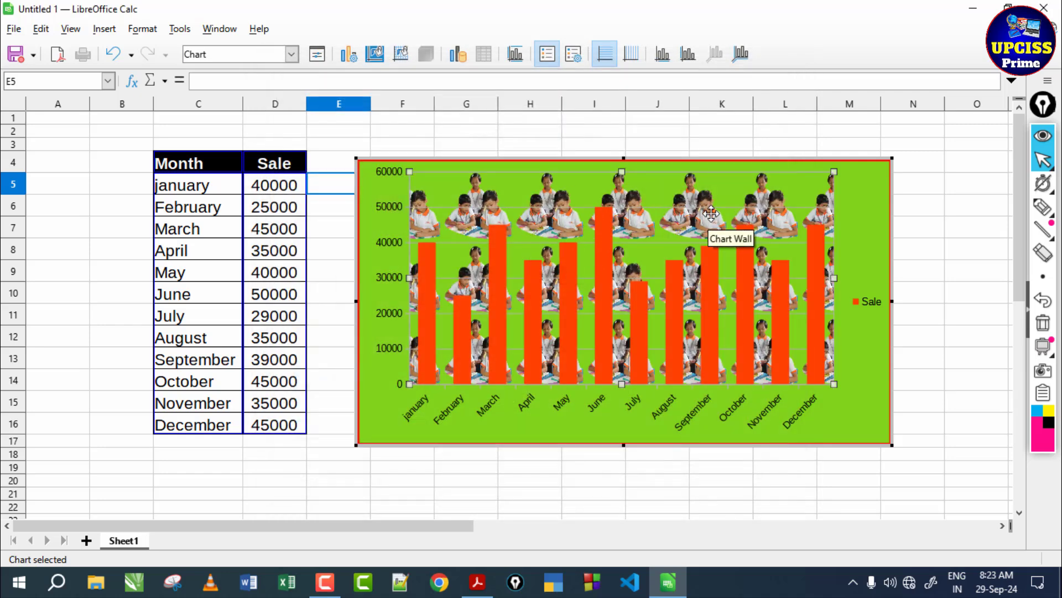
- Fill the chart wall with the densest dotted pattern, the third one in the pattern gallery
left_click(401, 53)
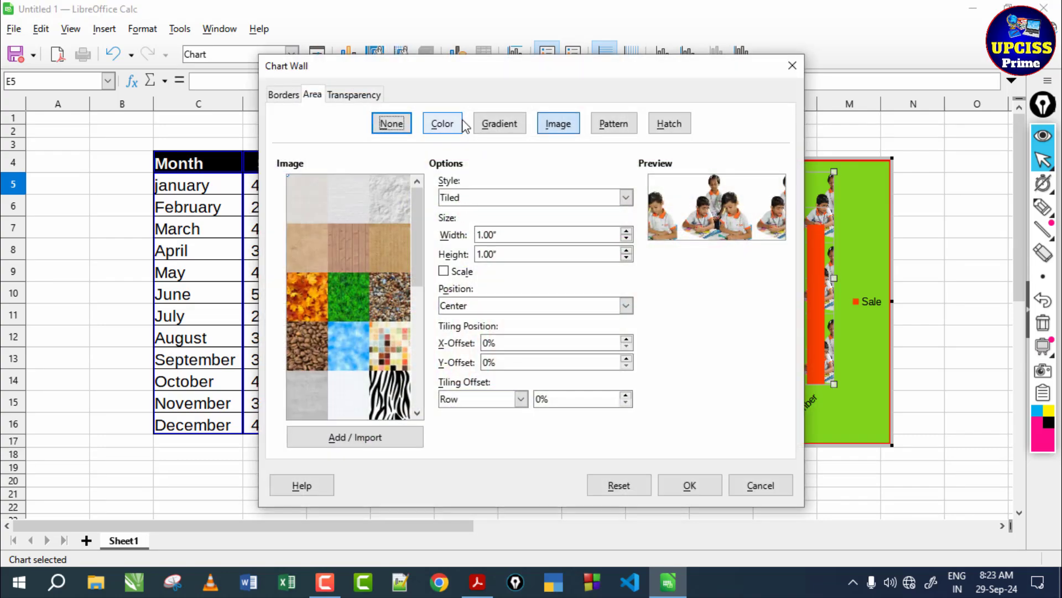
left_click(500, 124)
left_click(559, 123)
left_click(636, 125)
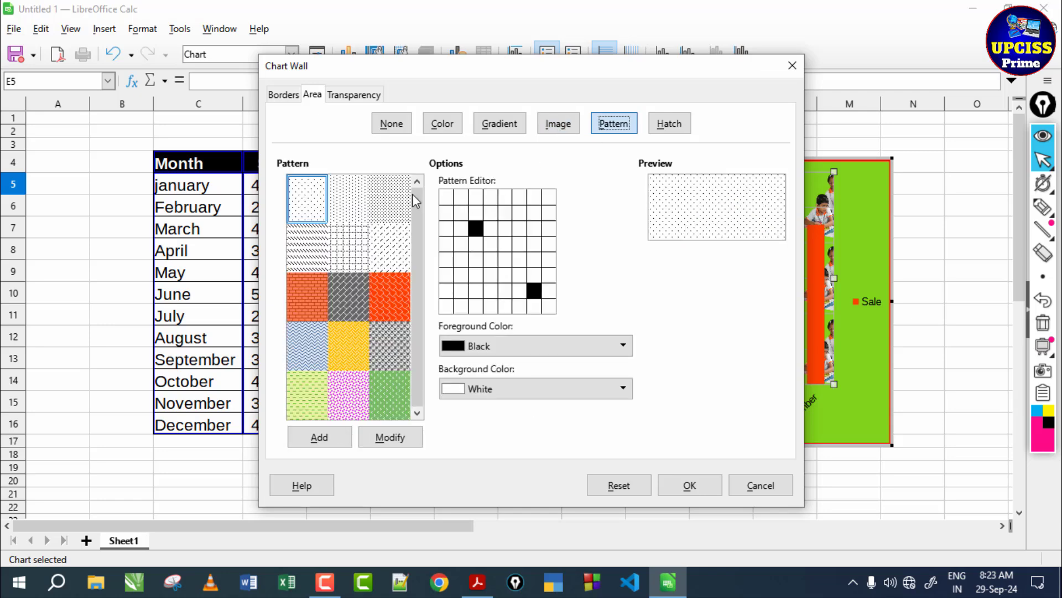
left_click(395, 197)
left_click(689, 485)
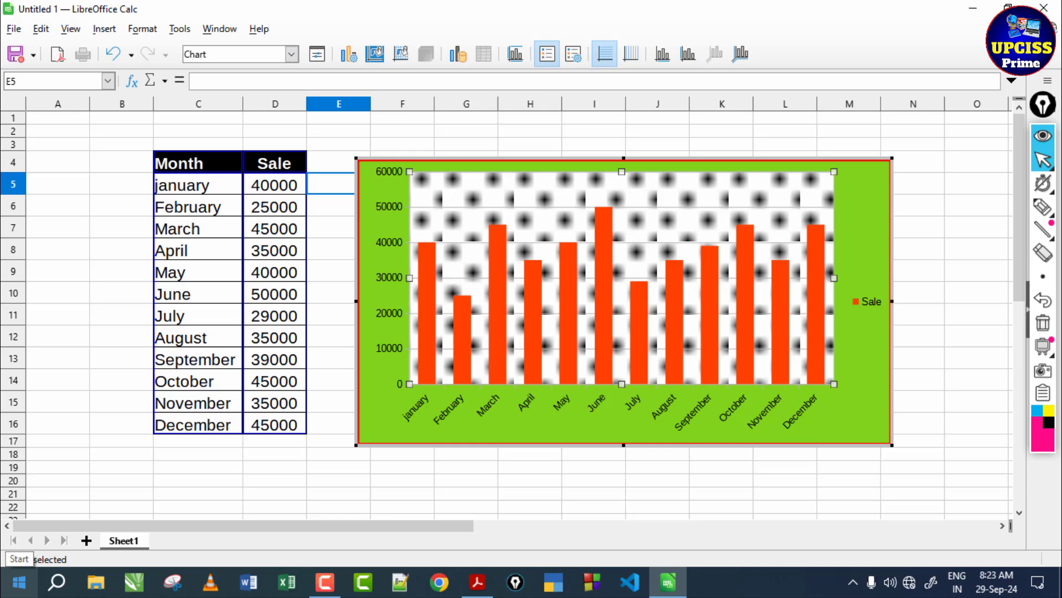
- Add the title "upciss prime" and the subtitle "yutube channel" to the chart
left_click(516, 56)
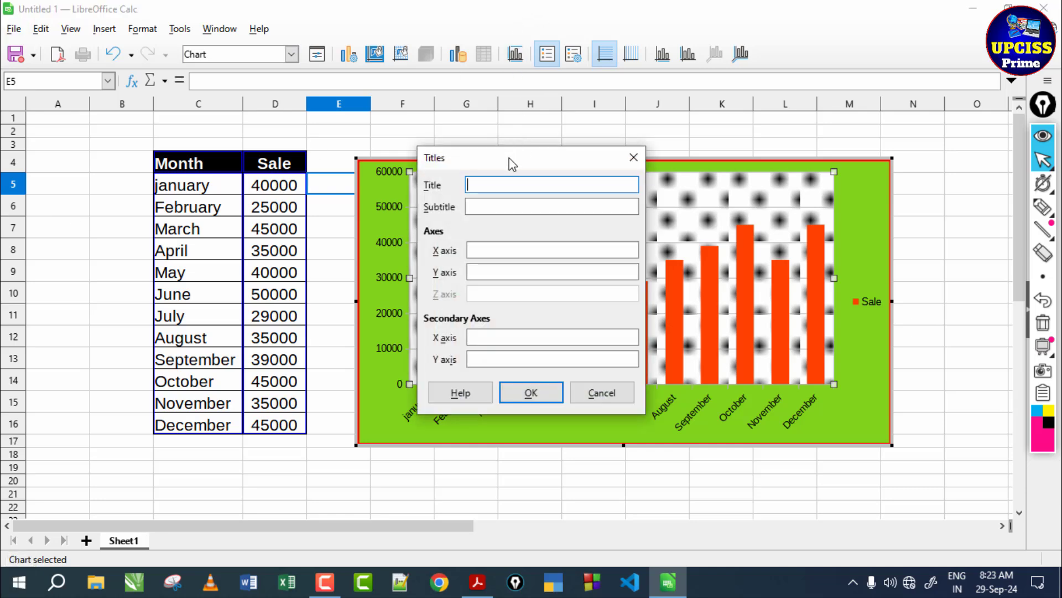
left_click_drag(509, 160, 654, 38)
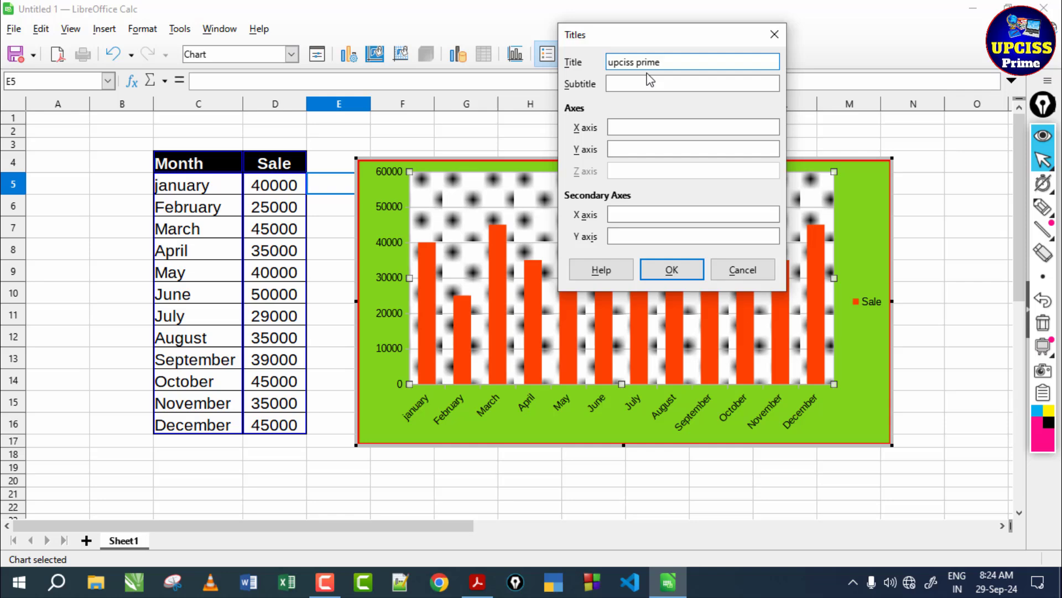
left_click(661, 78)
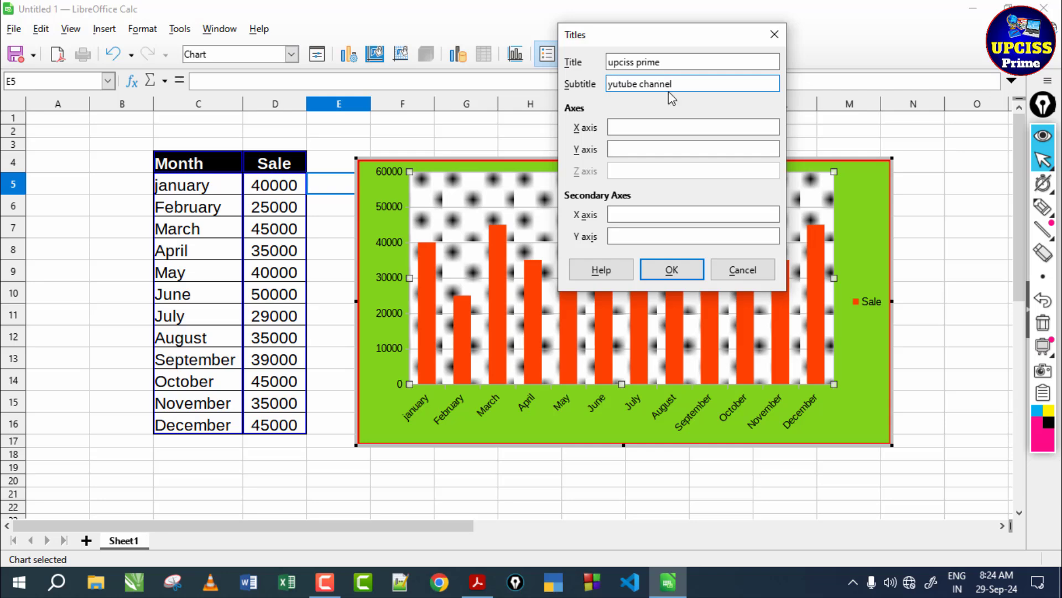
left_click(678, 276)
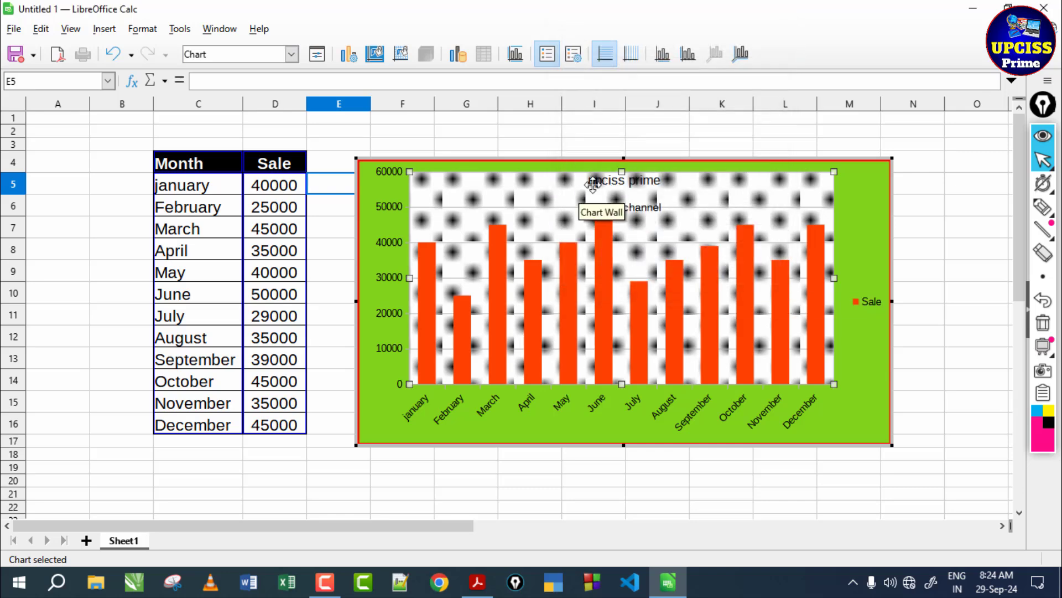
- Turn on the vertical grid lines of the chart
left_click(624, 184)
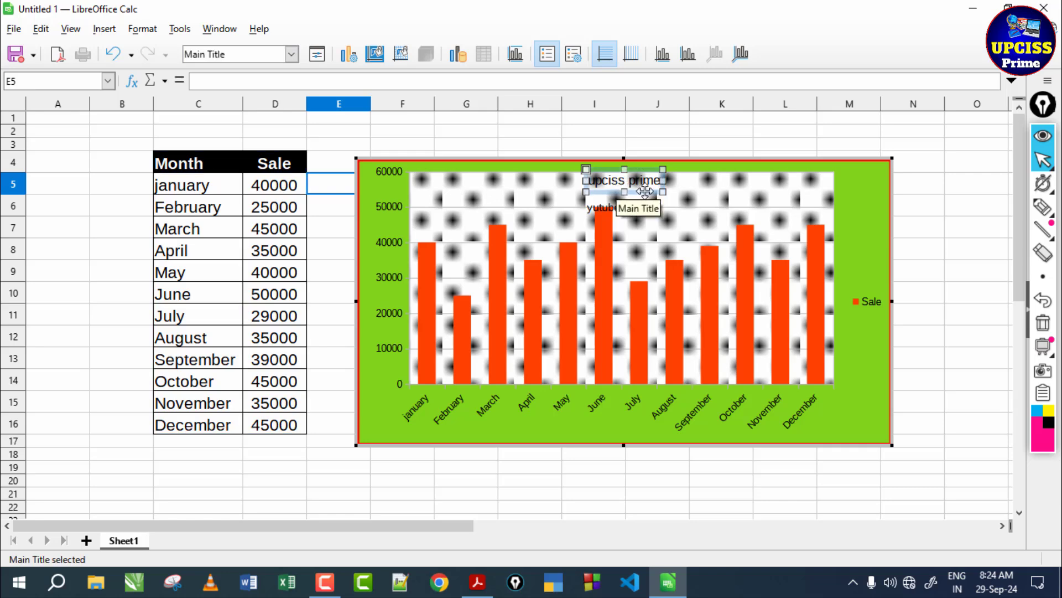
left_click(623, 209)
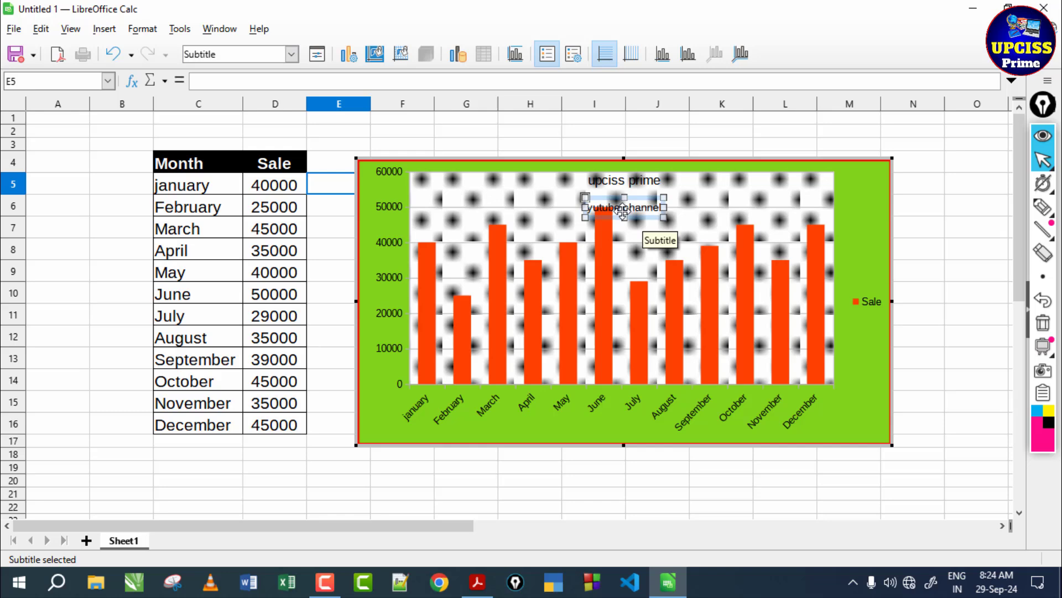
left_click(629, 54)
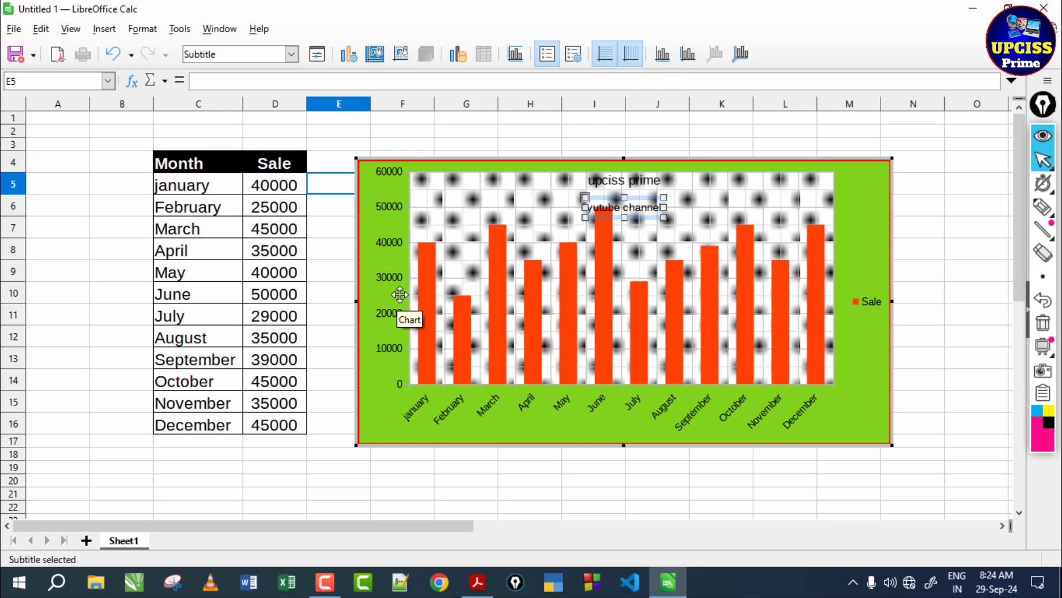
- Format the chart's X axis line as continuous, red and 0.08" wide
left_click(663, 54)
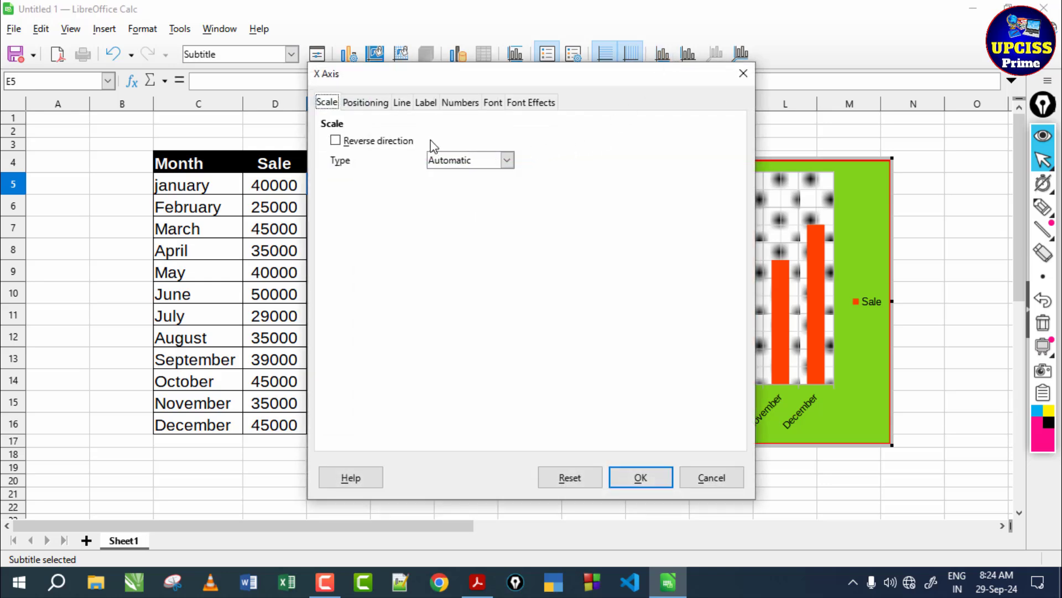
left_click(402, 103)
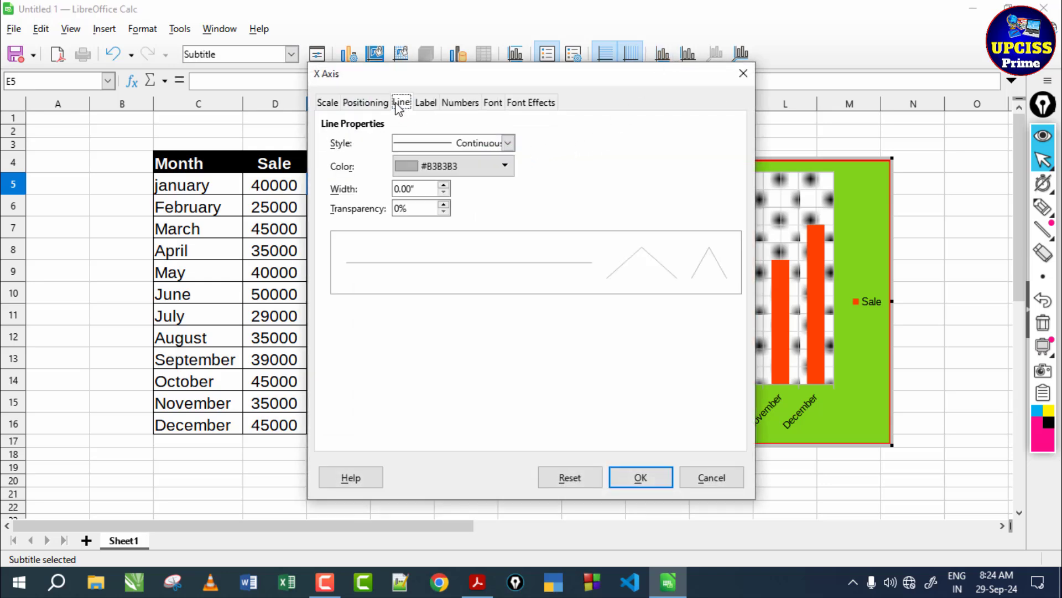
left_click(506, 142)
left_click(480, 174)
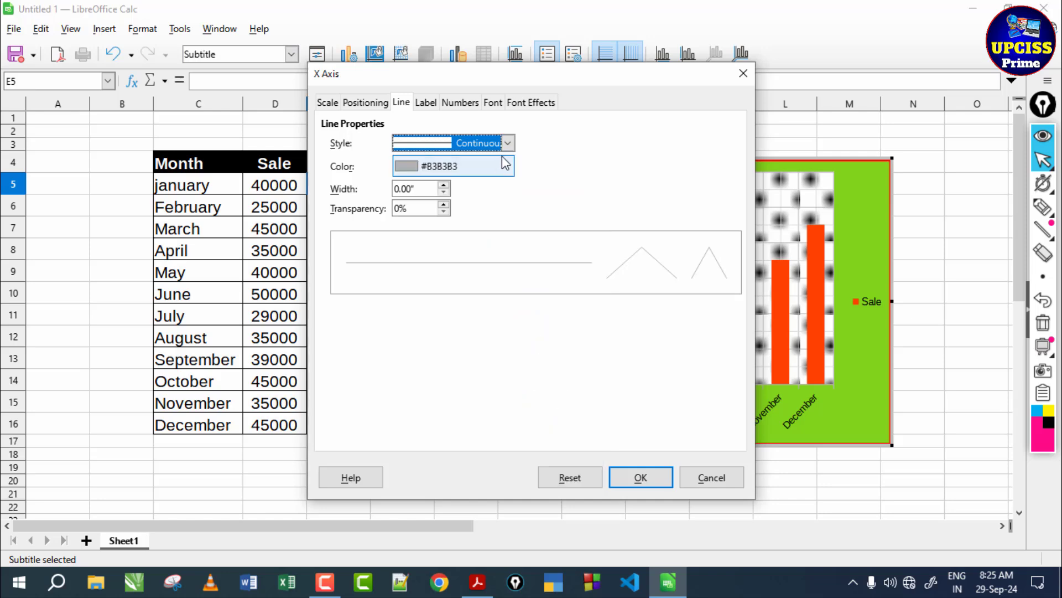
left_click(505, 166)
left_click(462, 222)
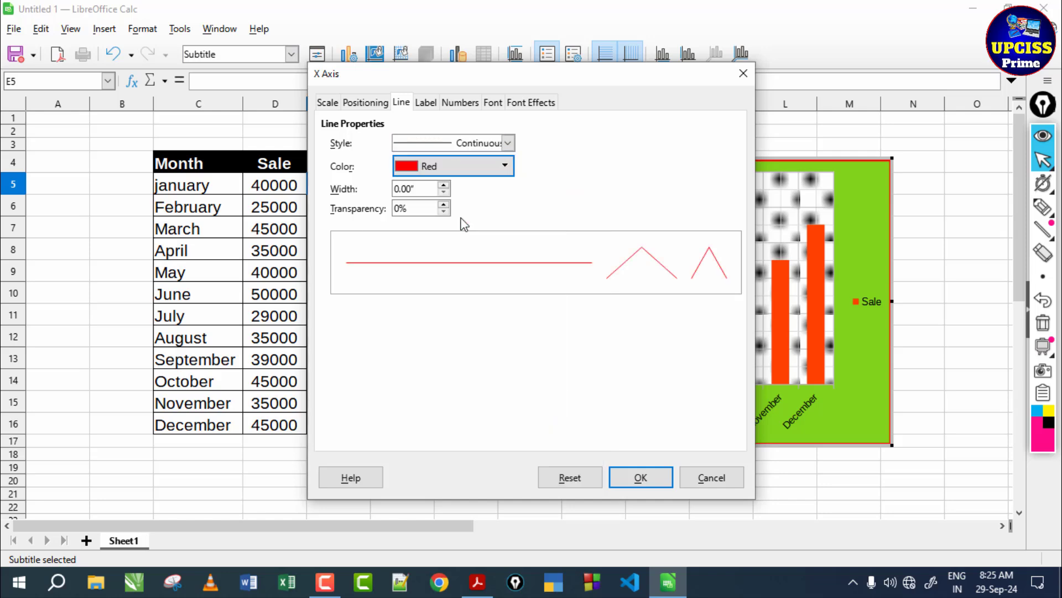
left_click(444, 186)
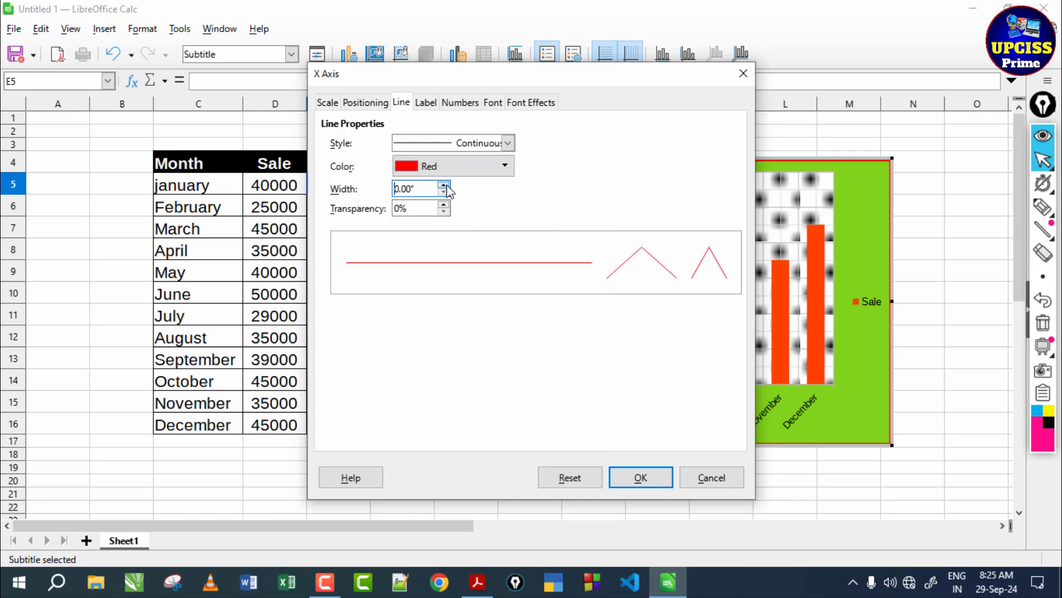
left_click(657, 481)
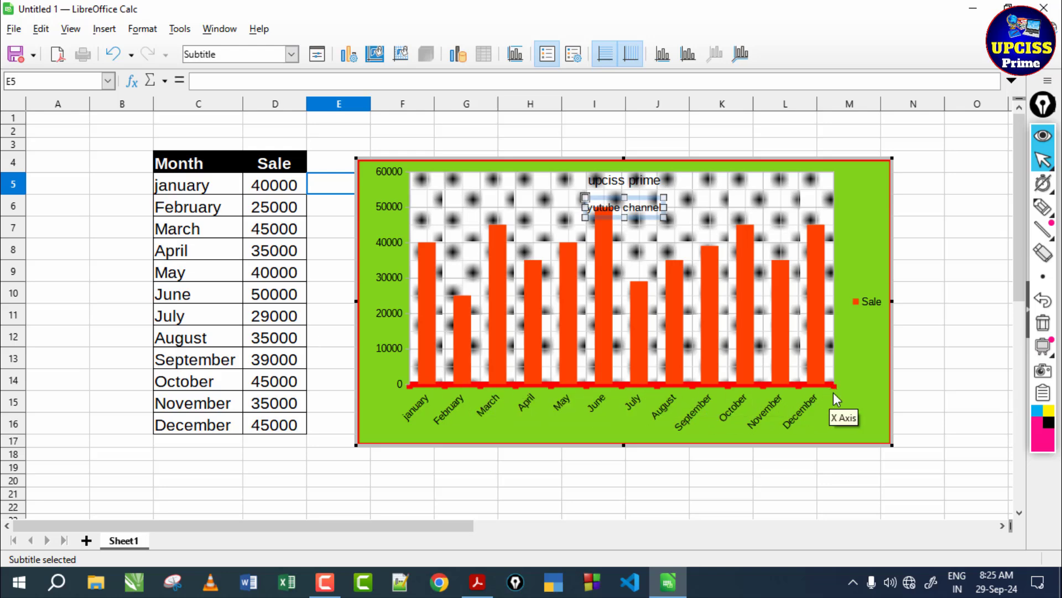
- Format the chart's Y axis line as continuous, green and 0.16" wide
left_click(688, 54)
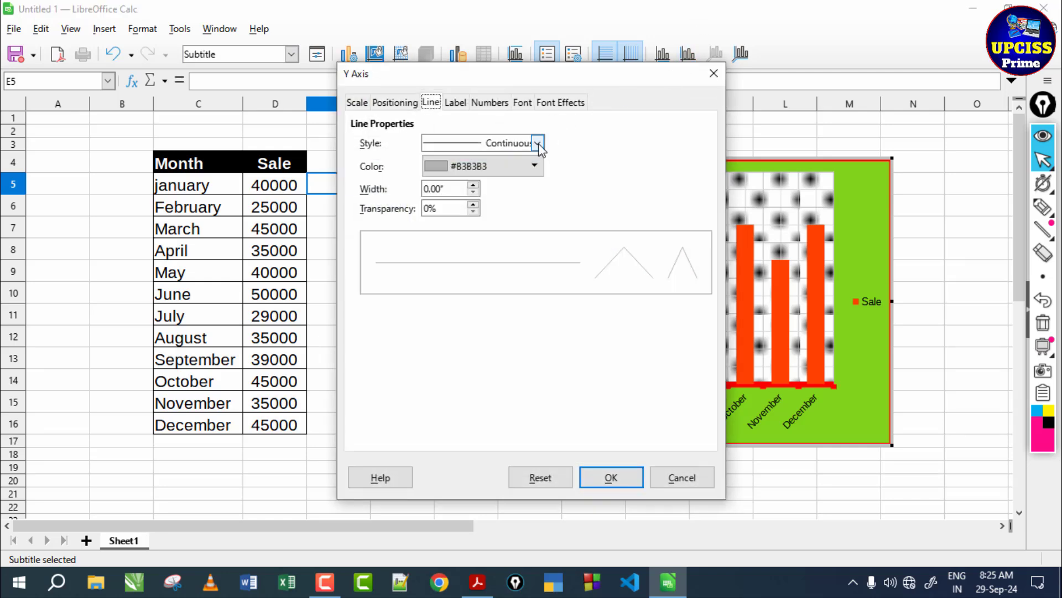
left_click(537, 142)
left_click(512, 175)
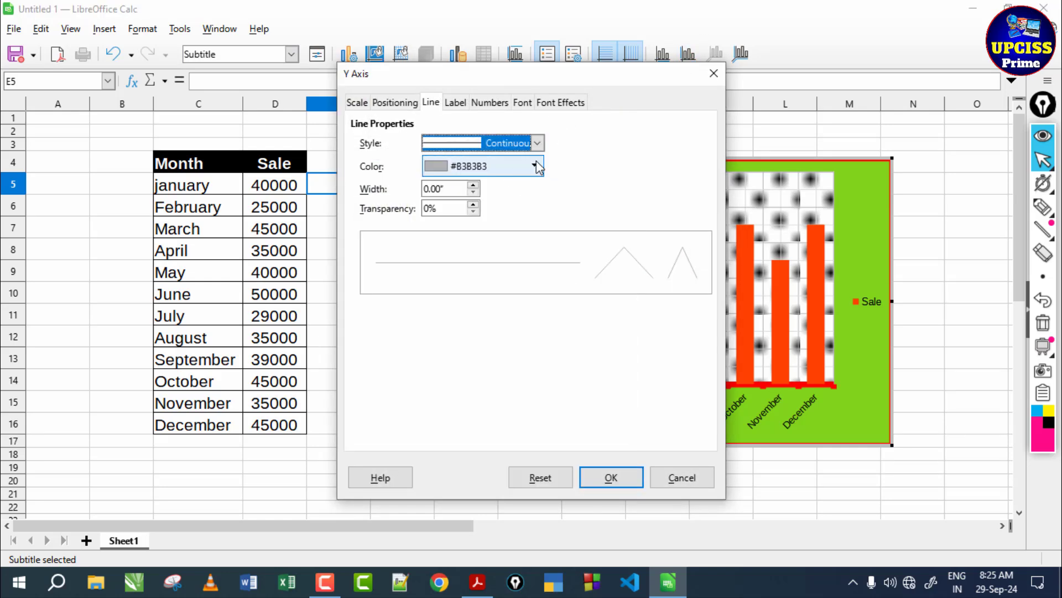
left_click(534, 165)
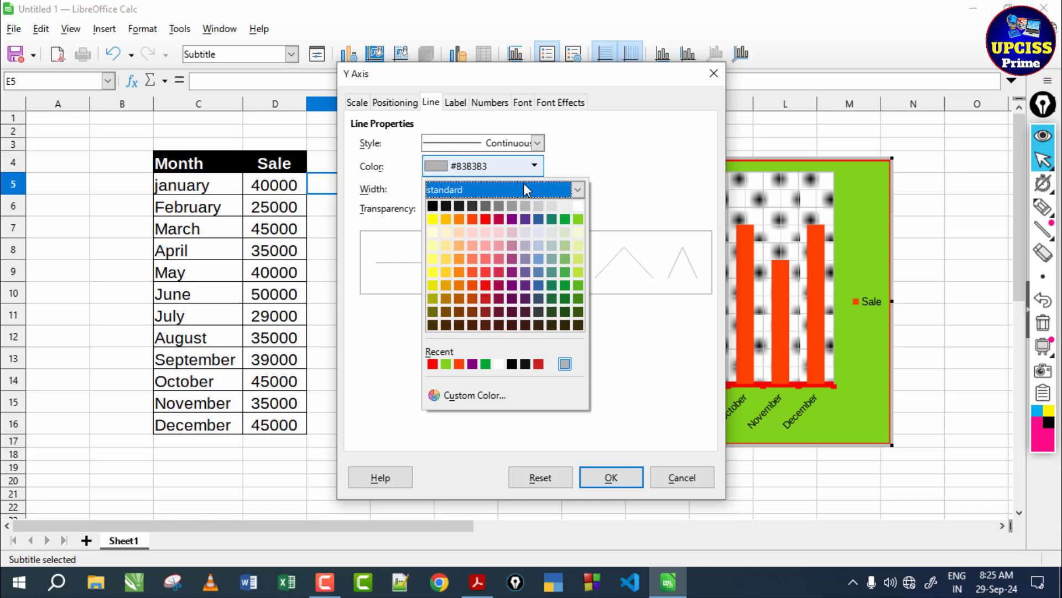
left_click(564, 219)
left_click(474, 186)
left_click(477, 183)
left_click(477, 183)
left_click(477, 183)
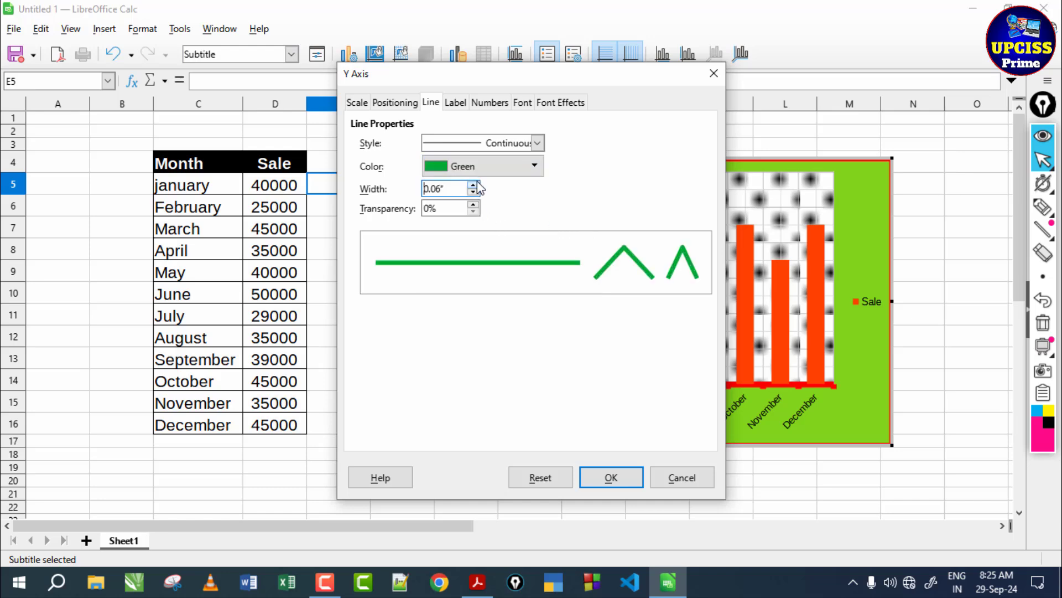
left_click(477, 184)
left_click(477, 184)
left_click(477, 183)
left_click(477, 183)
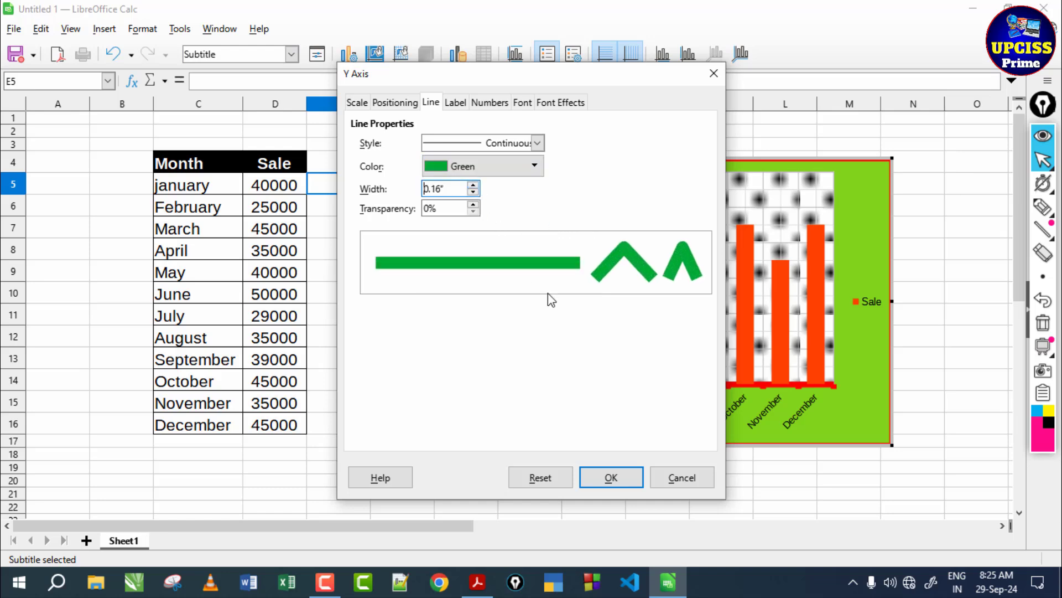
left_click(603, 475)
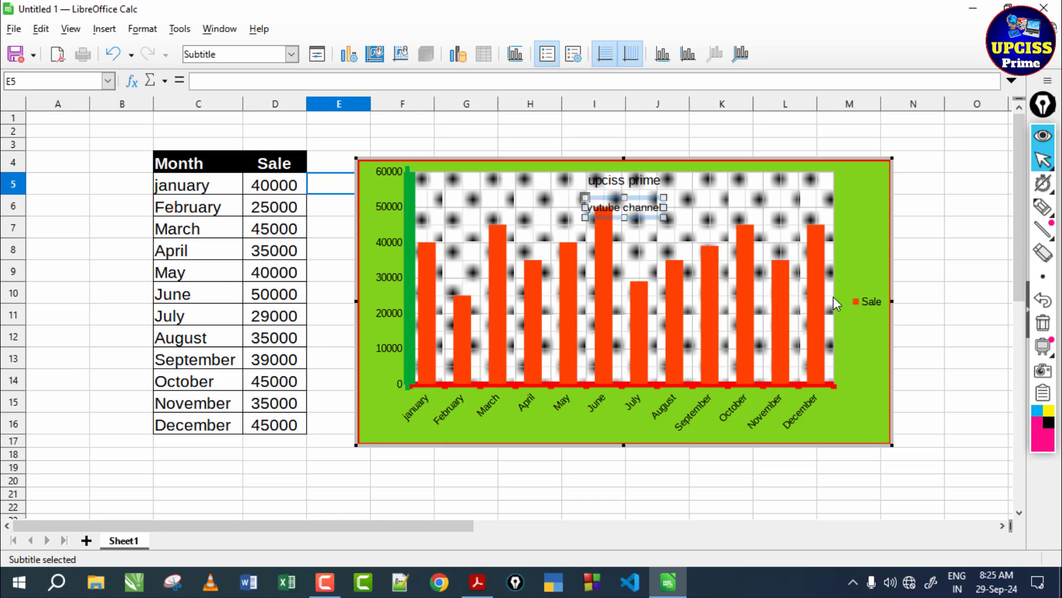
- Switch to ccc notes.pdf in Adobe Acrobat and review the notes on column, line, pie and bar charts
left_click(476, 587)
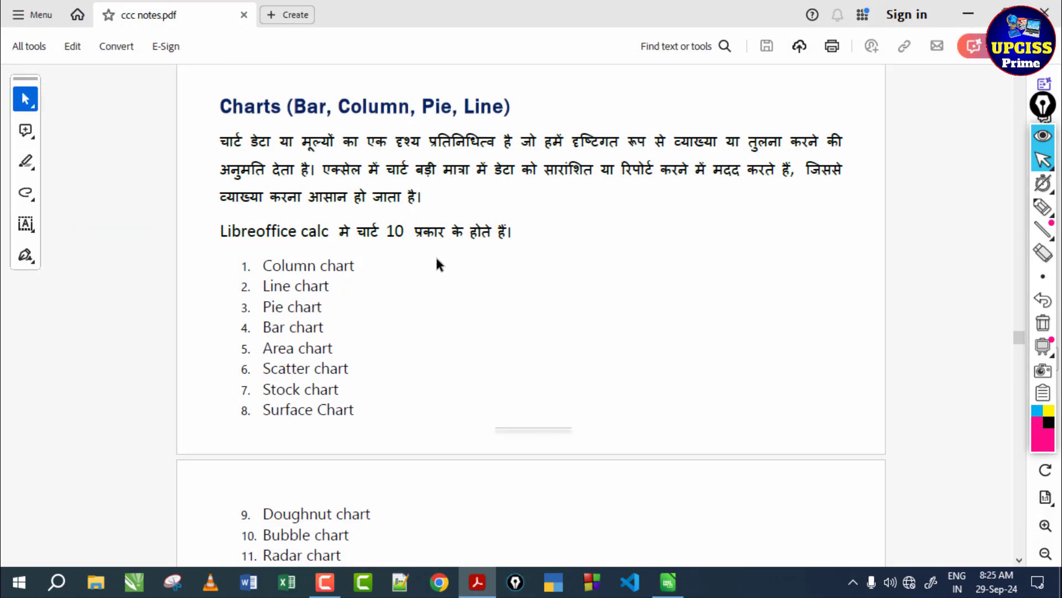
scroll(465, 261, "down", 5)
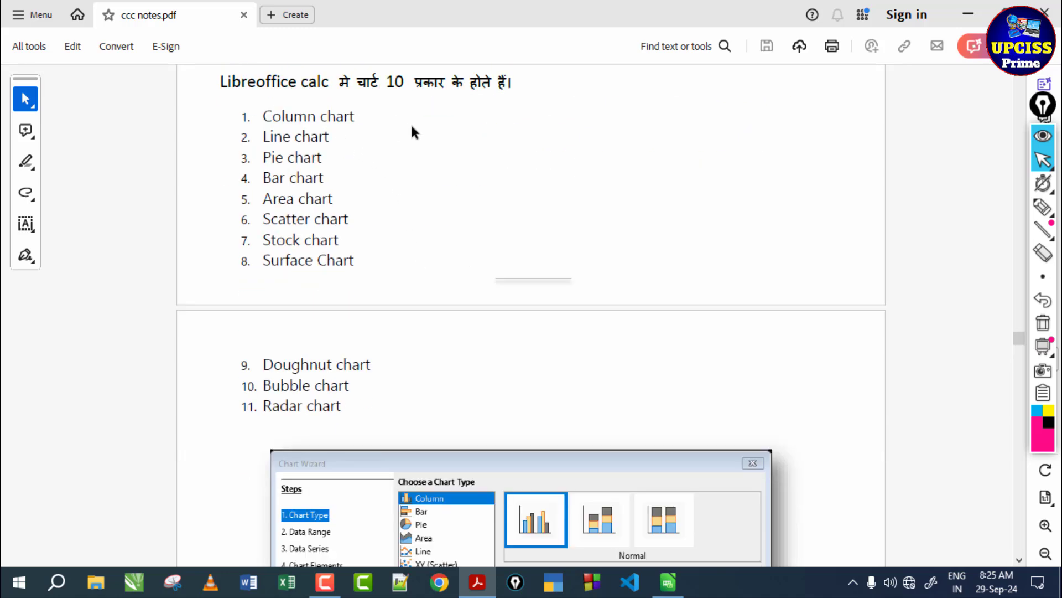
scroll(528, 252, "down", 20)
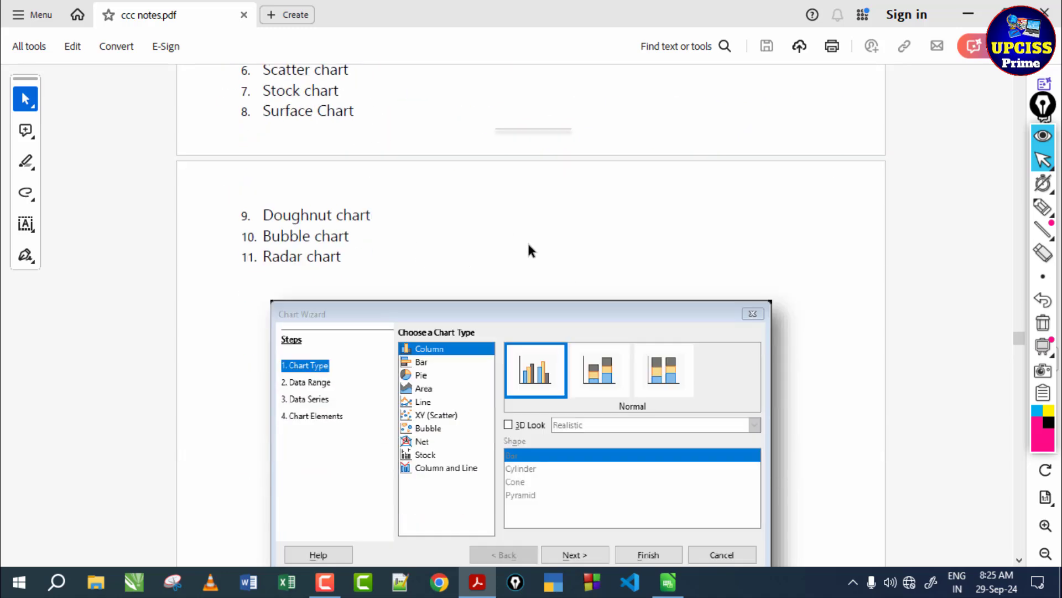
scroll(528, 250, "up", 2)
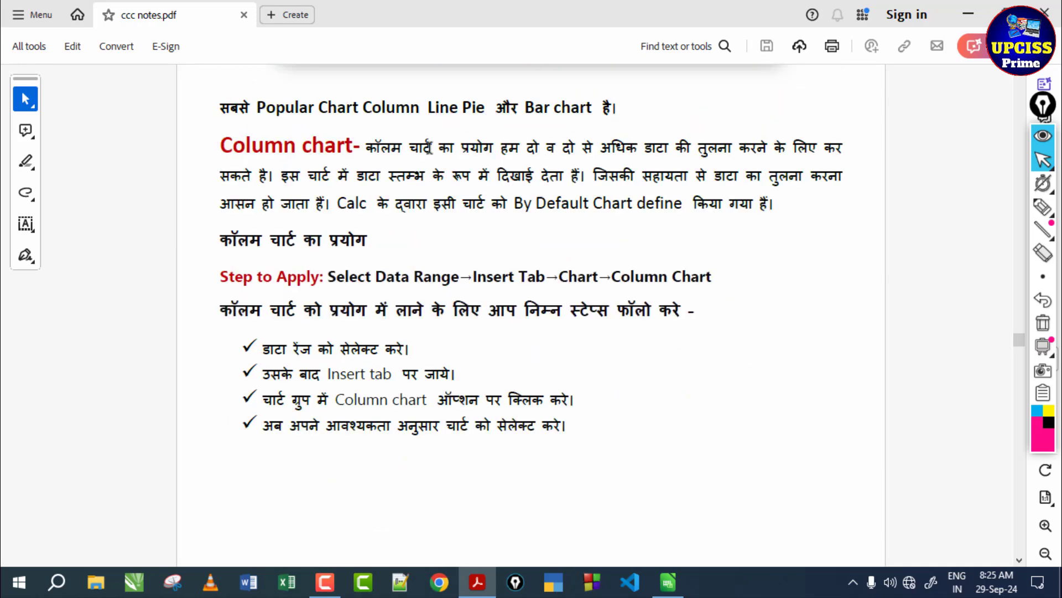
scroll(436, 236, "down", 20)
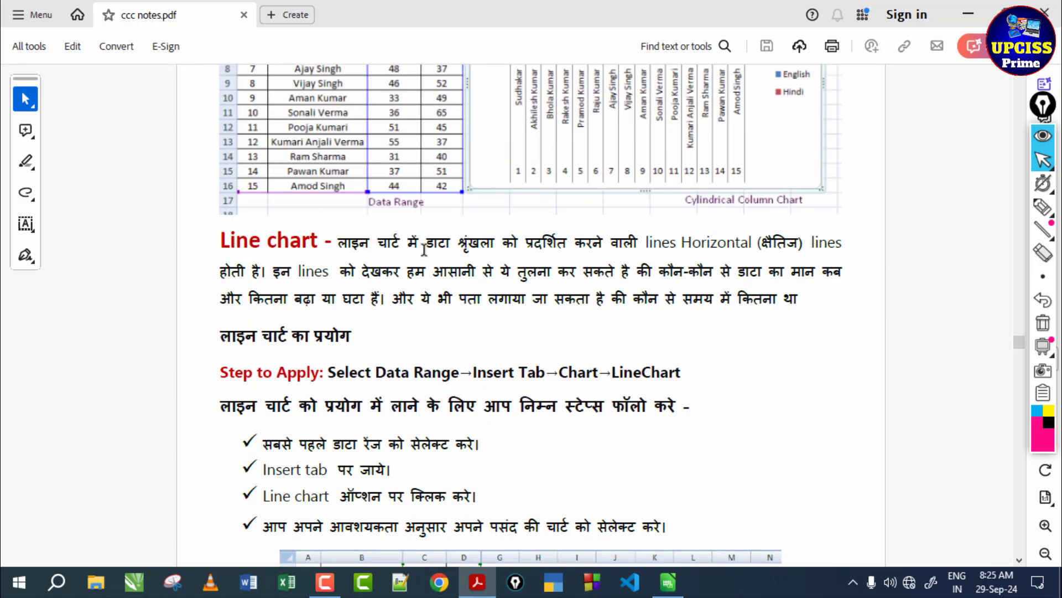
scroll(432, 262, "up", 6)
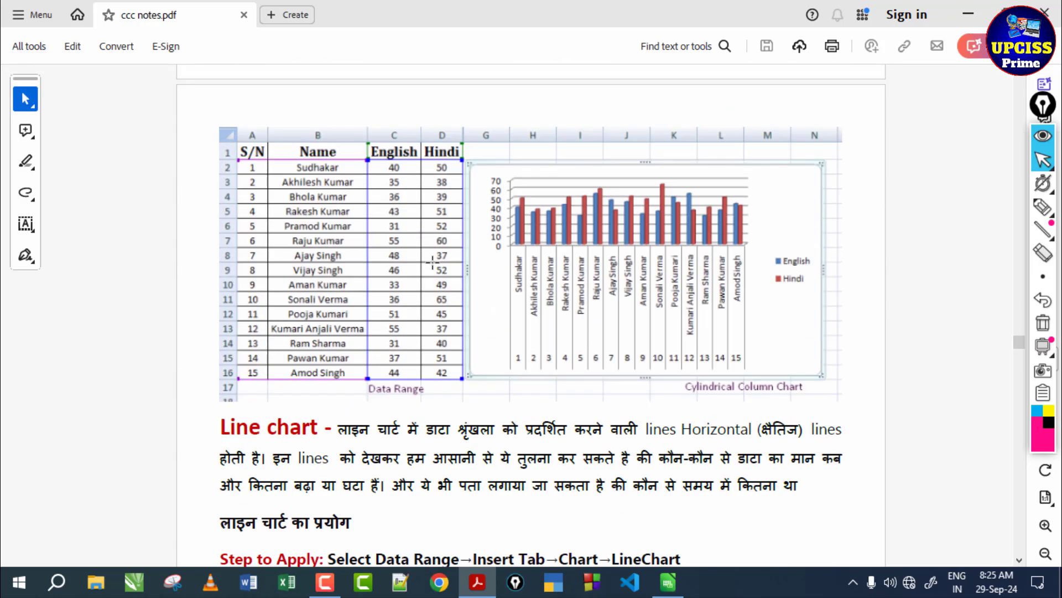
scroll(267, 302, "down", 10)
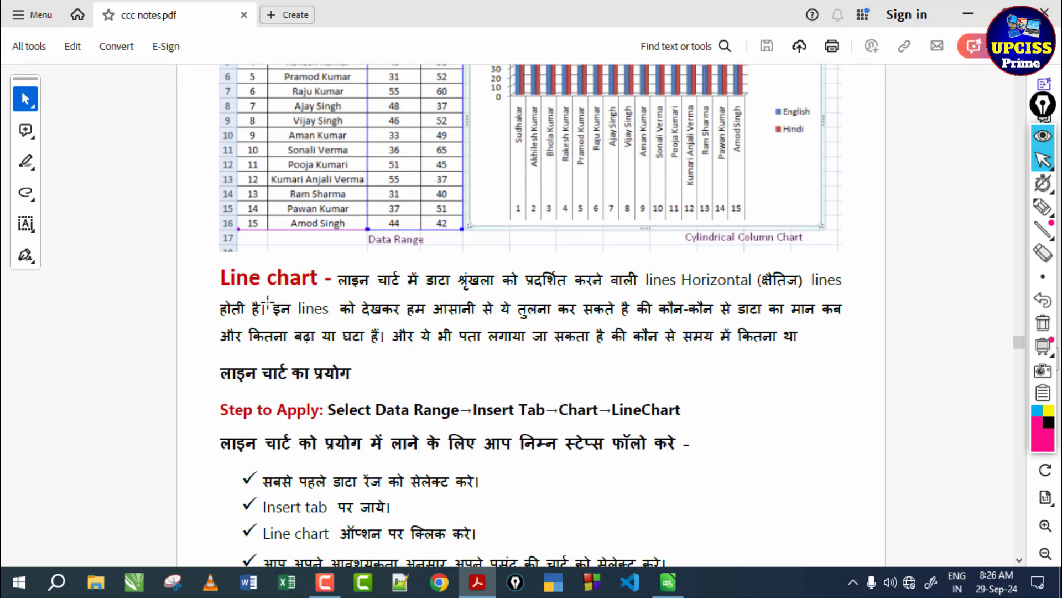
scroll(446, 242, "down", 4)
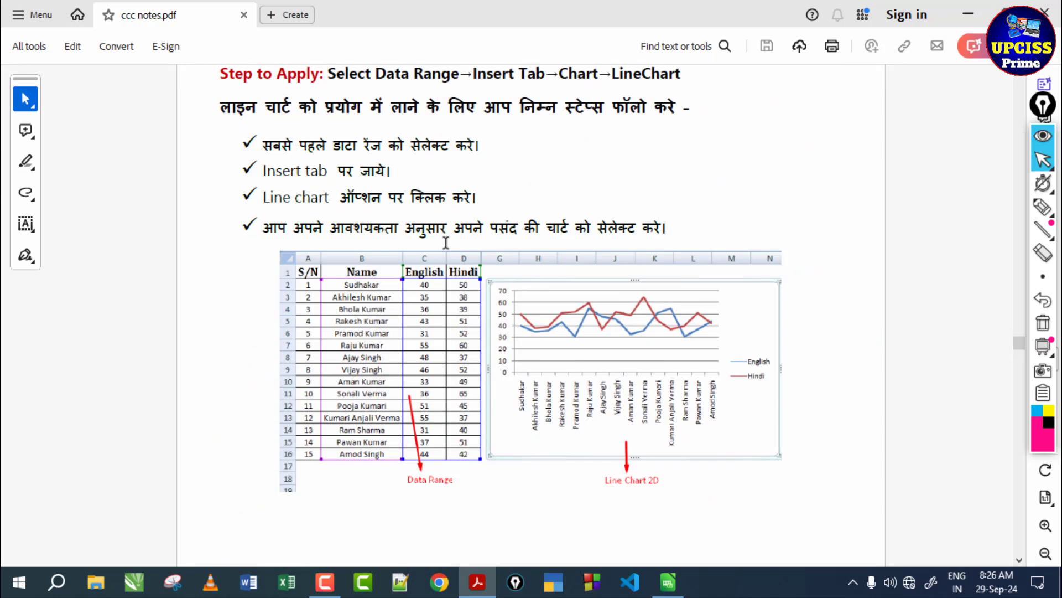
scroll(382, 326, "down", 16)
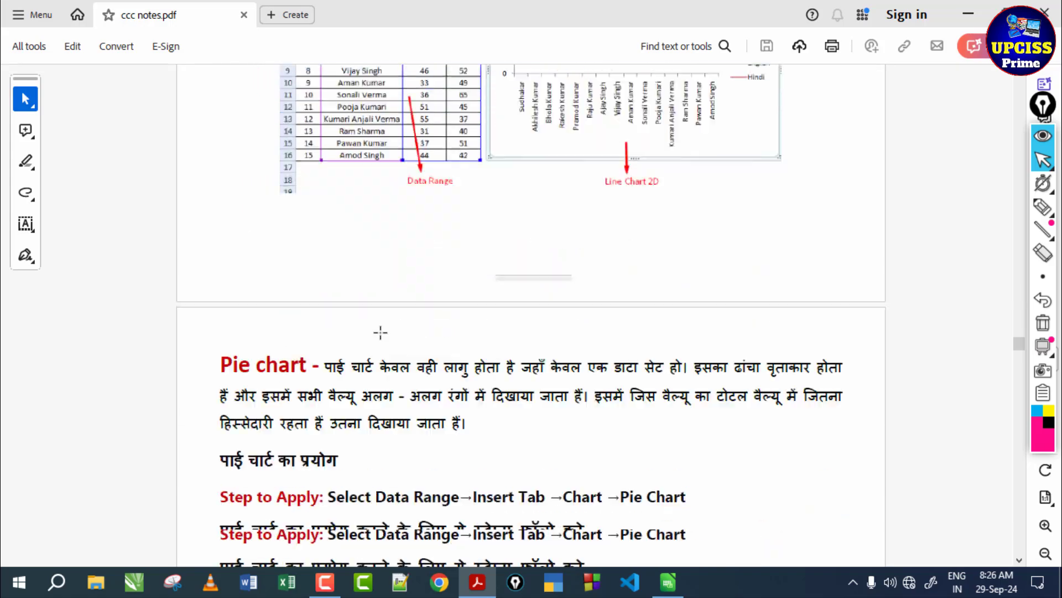
scroll(504, 258, "down", 15)
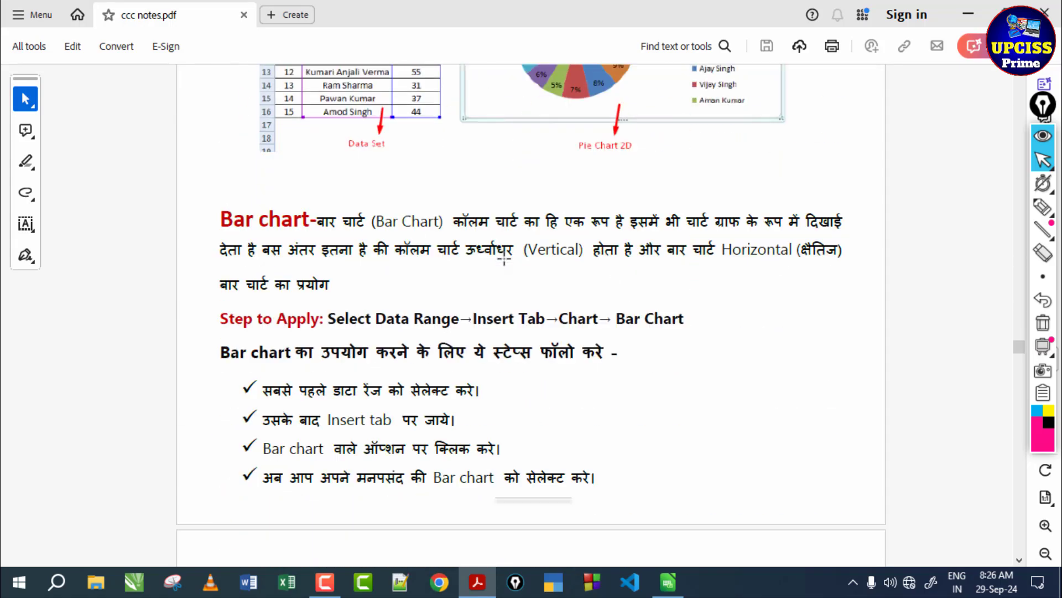
scroll(504, 257, "up", 4)
scroll(496, 252, "down", 8)
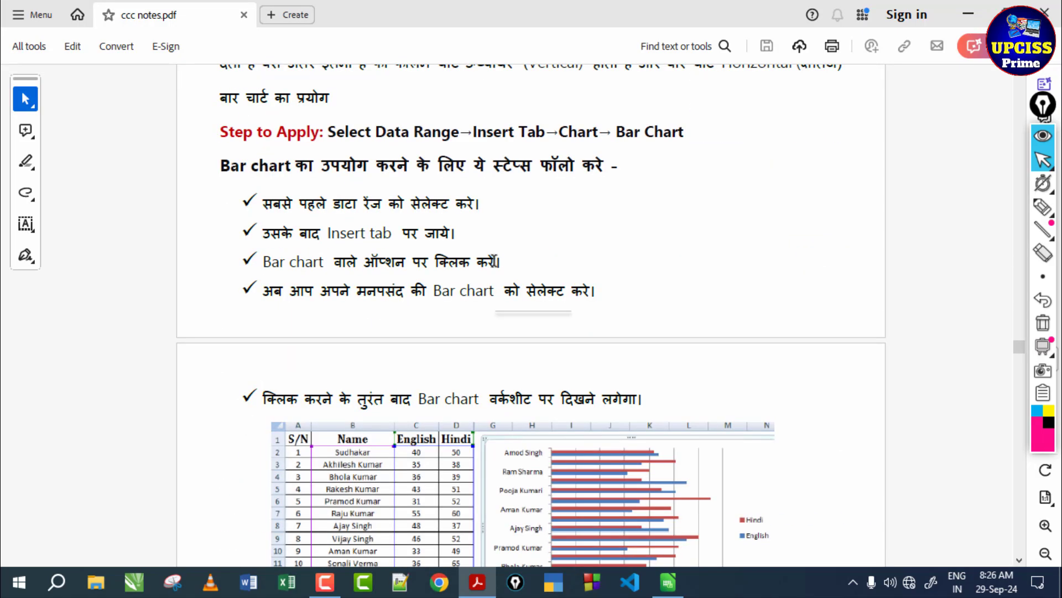
- Go back over the chart definition, the list of chart types and the column chart example in the notes
scroll(480, 239, "up", 16)
scroll(479, 239, "up", 20)
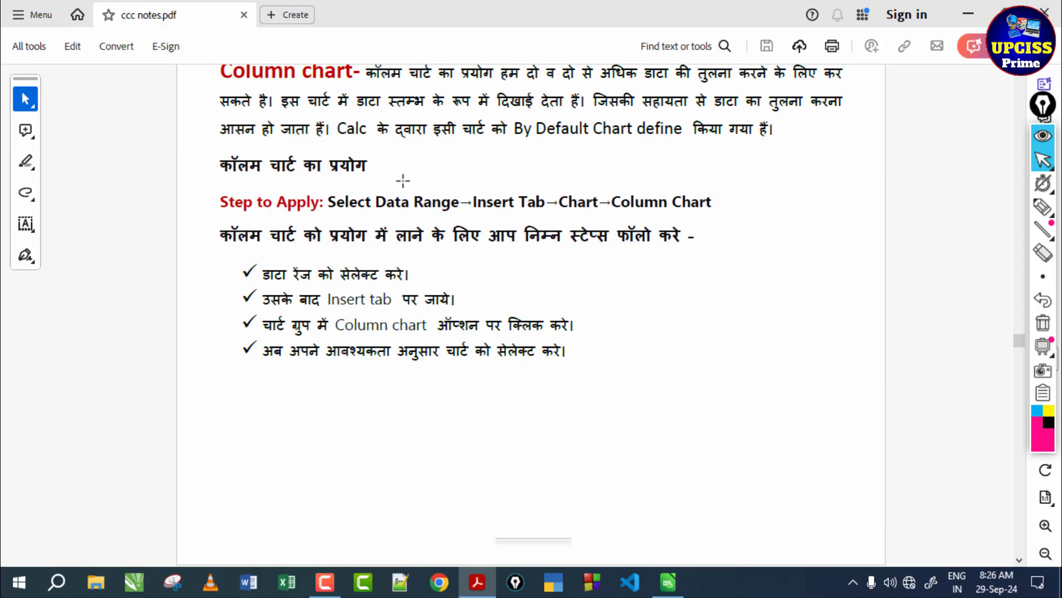
scroll(403, 180, "up", 11)
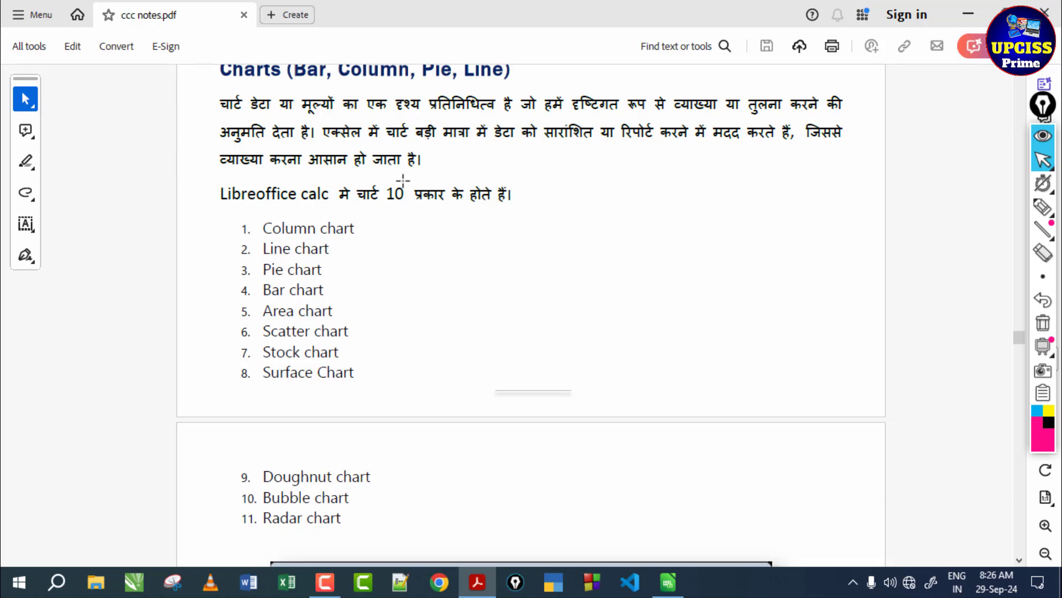
scroll(403, 178, "up", 2)
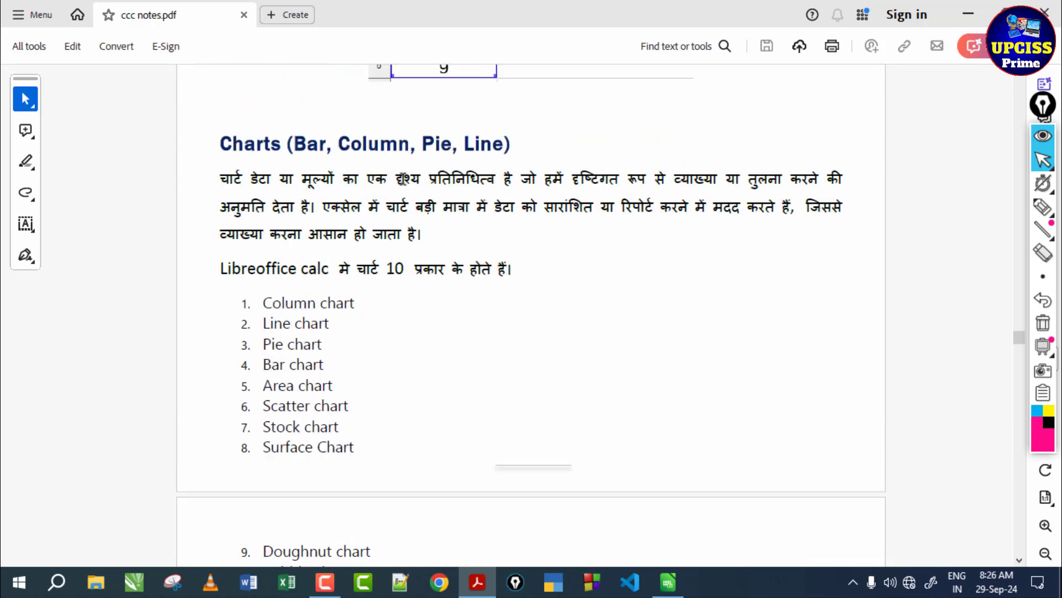
scroll(403, 177, "down", 20)
scroll(404, 180, "down", 20)
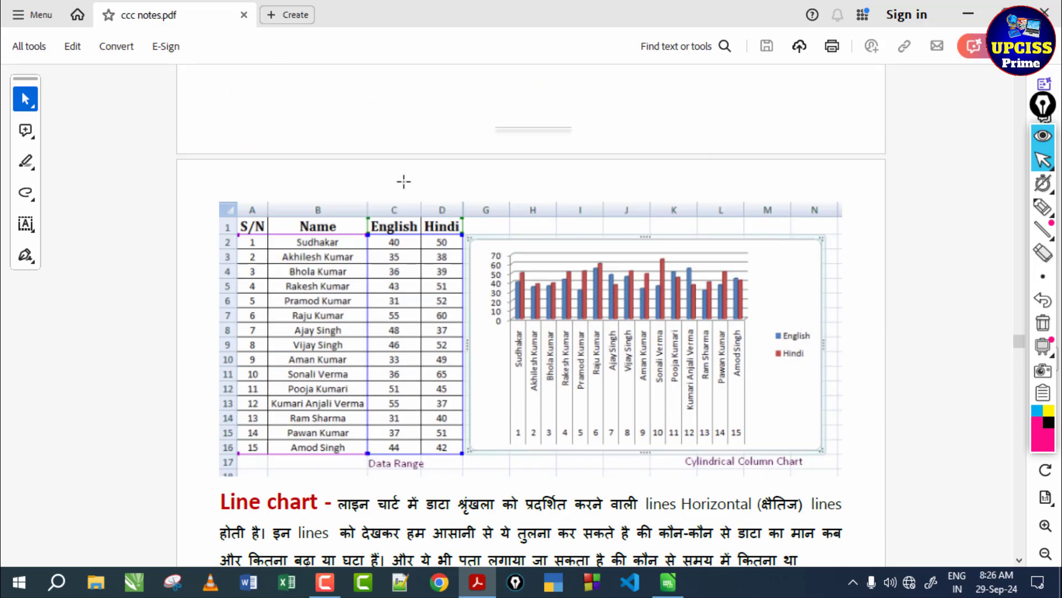
- Examine the "Shortcut Keys for LibreOffice Calc" section that follows the bar chart example in the notes
scroll(404, 180, "down", 20)
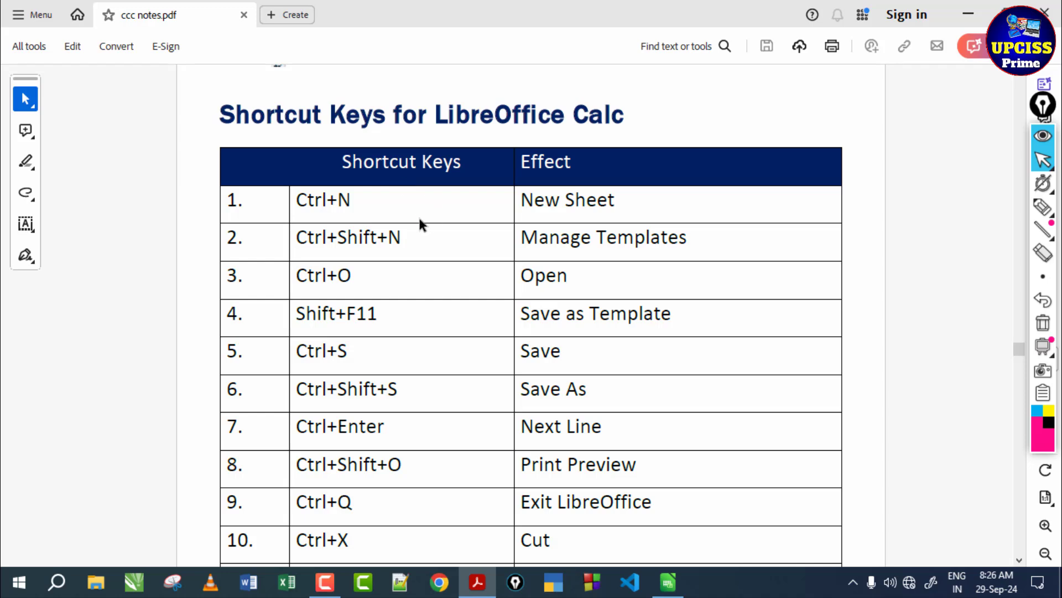
scroll(420, 221, "up", 4)
scroll(430, 194, "down", 3)
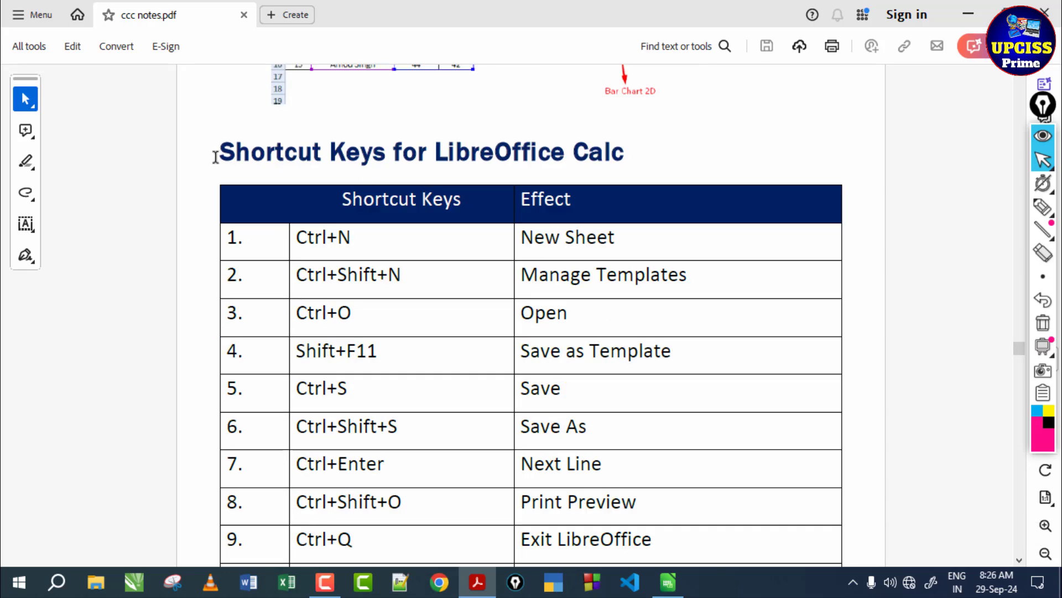
left_click_drag(224, 147, 639, 154)
left_click(640, 154)
scroll(639, 149, "up", 3)
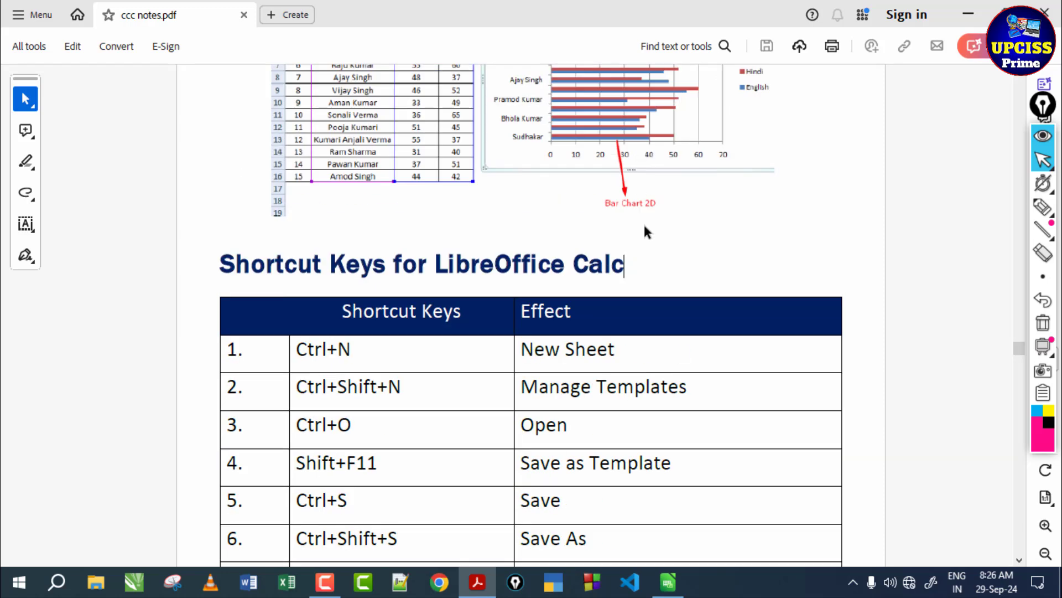
scroll(645, 226, "down", 4)
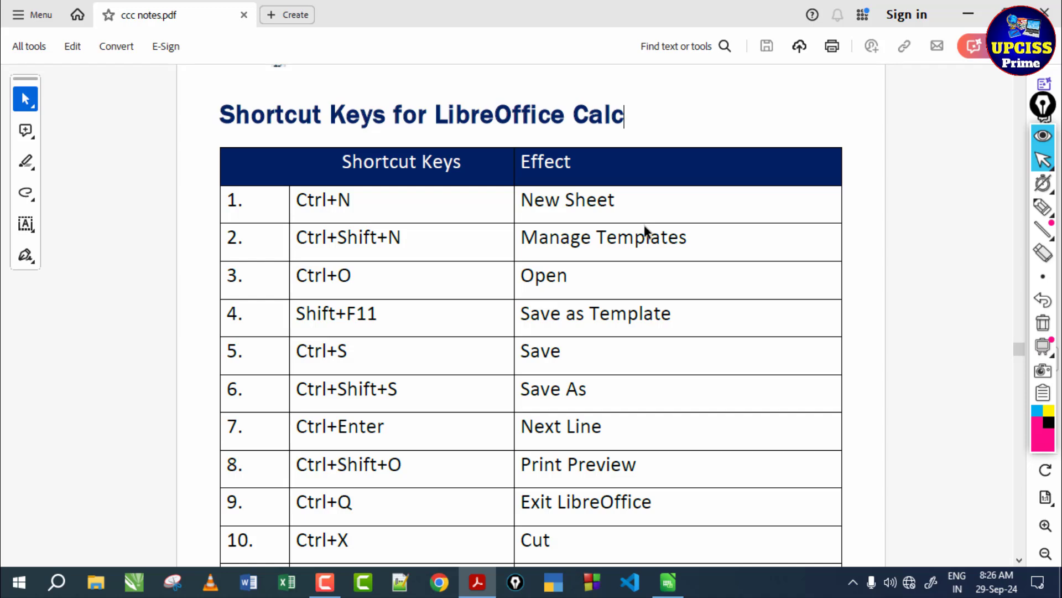